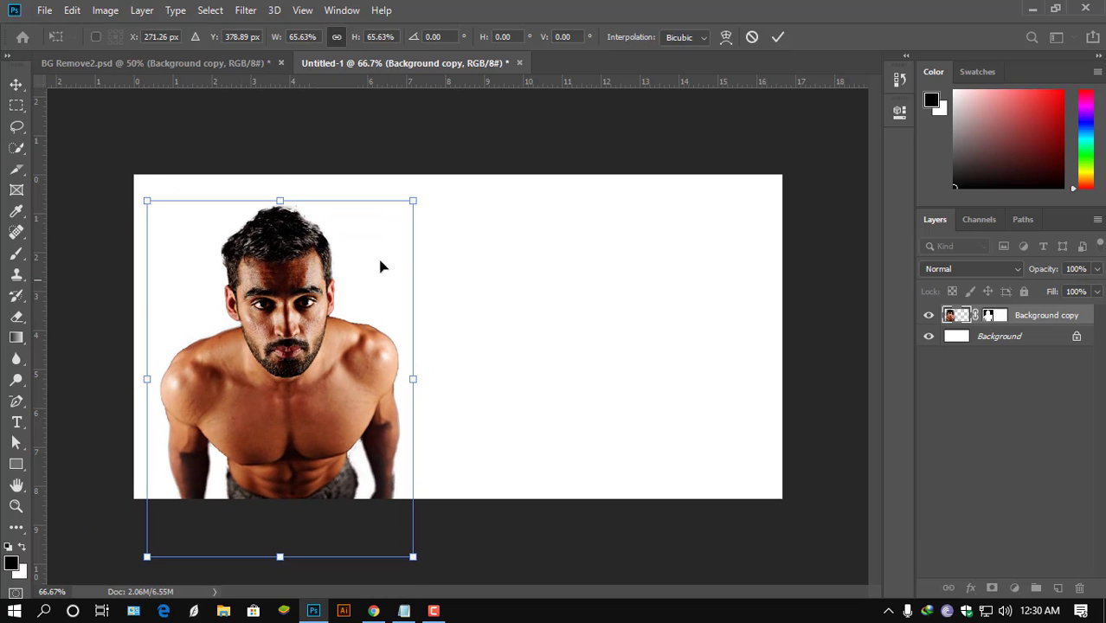
Step: Scale the man's cutout to about 59.56% and place it in the canvas's left half, with his waist at the bottom edge
left_click_drag(414, 201, 388, 234)
left_click_drag(371, 289, 379, 247)
left_click(778, 37)
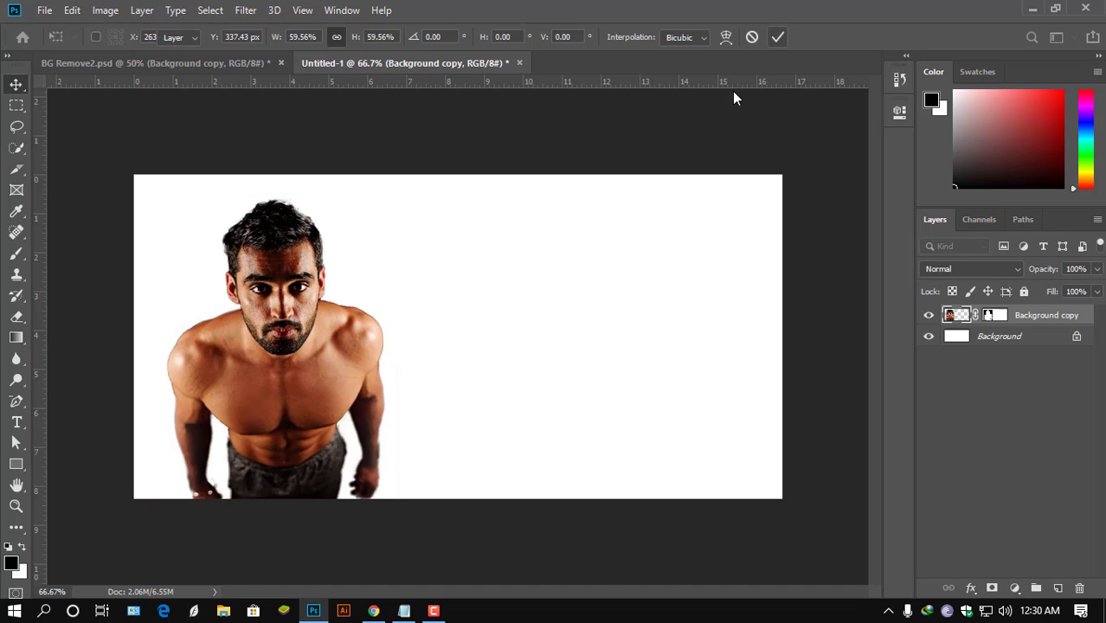
left_click_drag(355, 351, 310, 367)
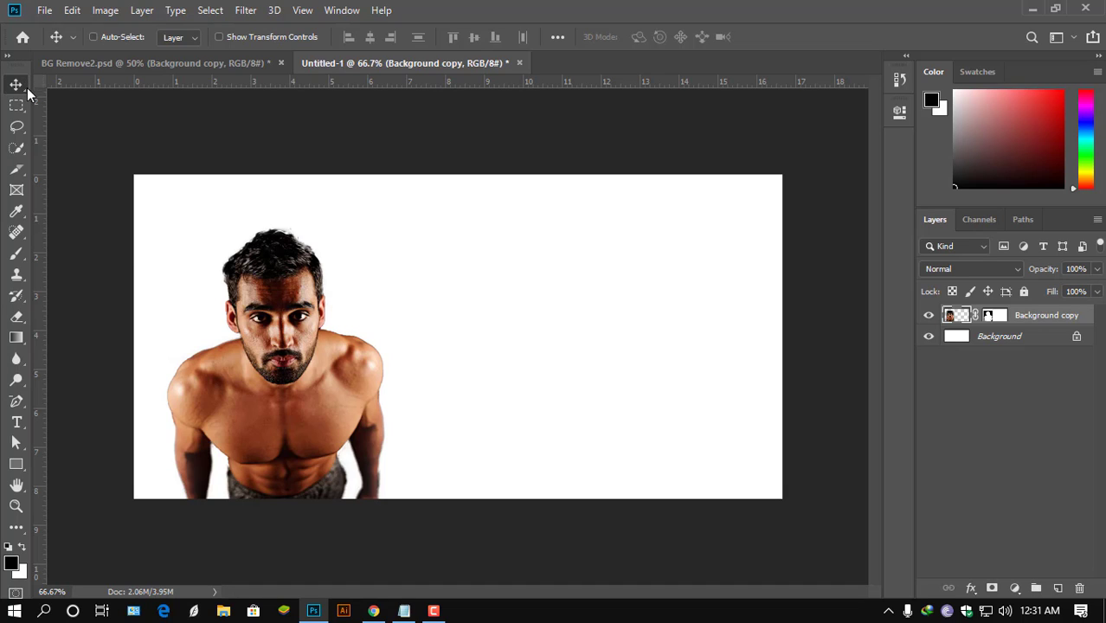
Step: Draw a black rectangle about 541 × 602 px over the man, covering the canvas's left part at full height
left_click(17, 465)
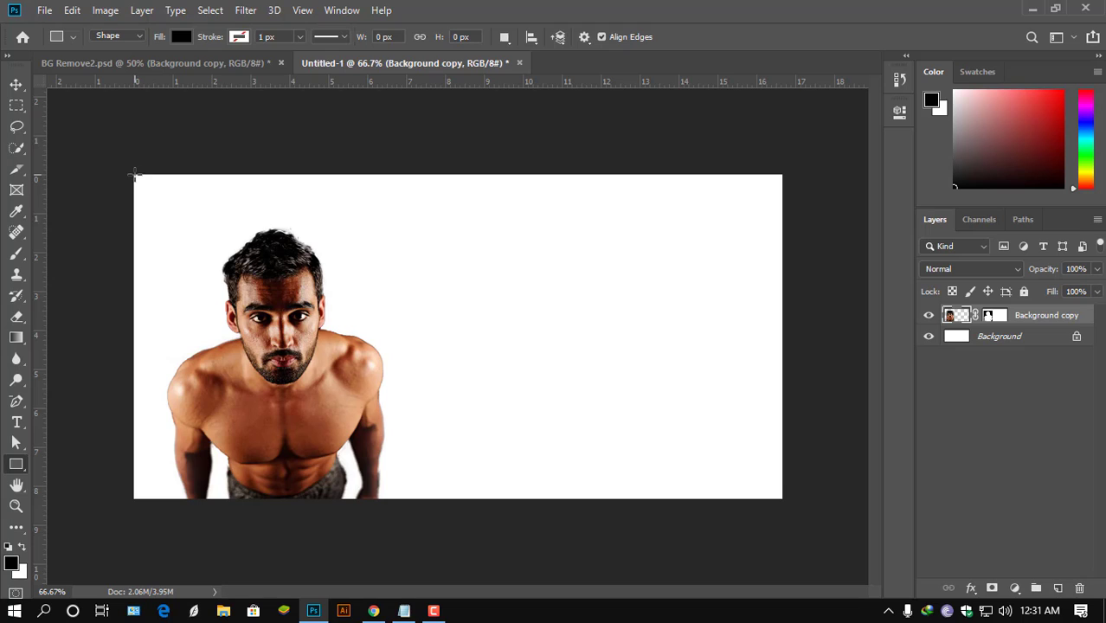
left_click_drag(134, 174, 424, 499)
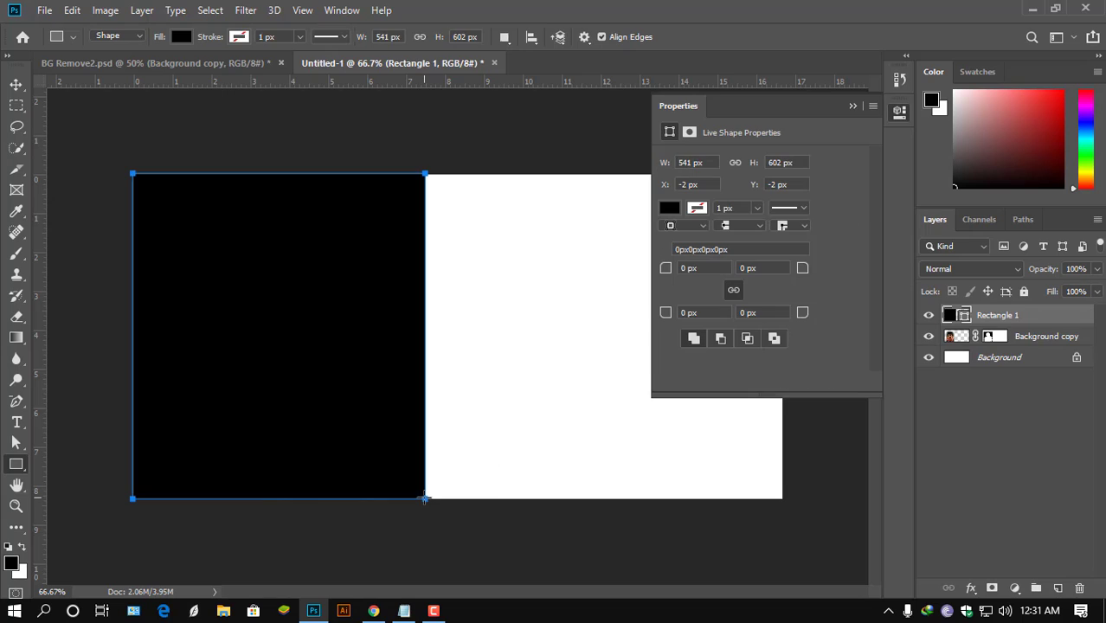
left_click(853, 106)
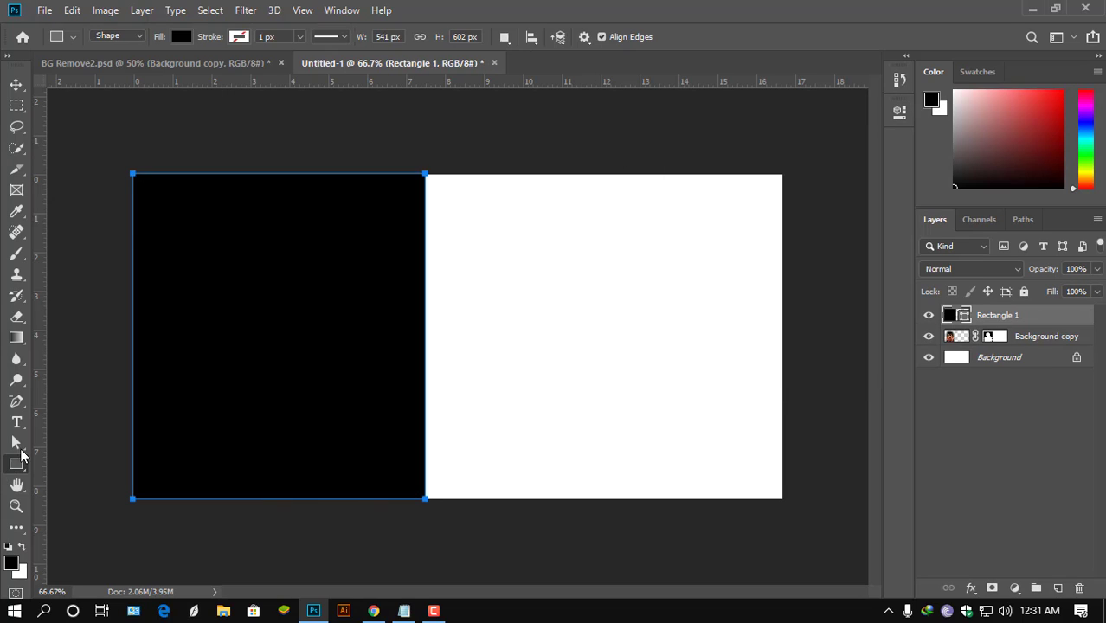
Step: Delete the black rectangle's top-right anchor point to turn it into a triangle, accepting the conversion to a regular path
left_click(16, 401)
left_click(58, 462)
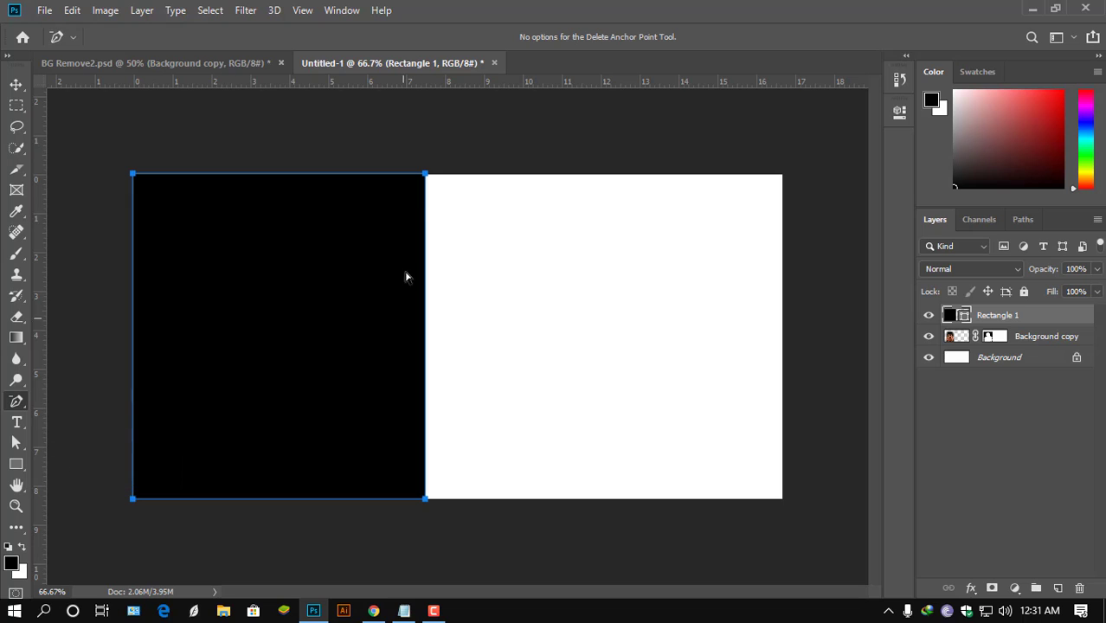
left_click(425, 175)
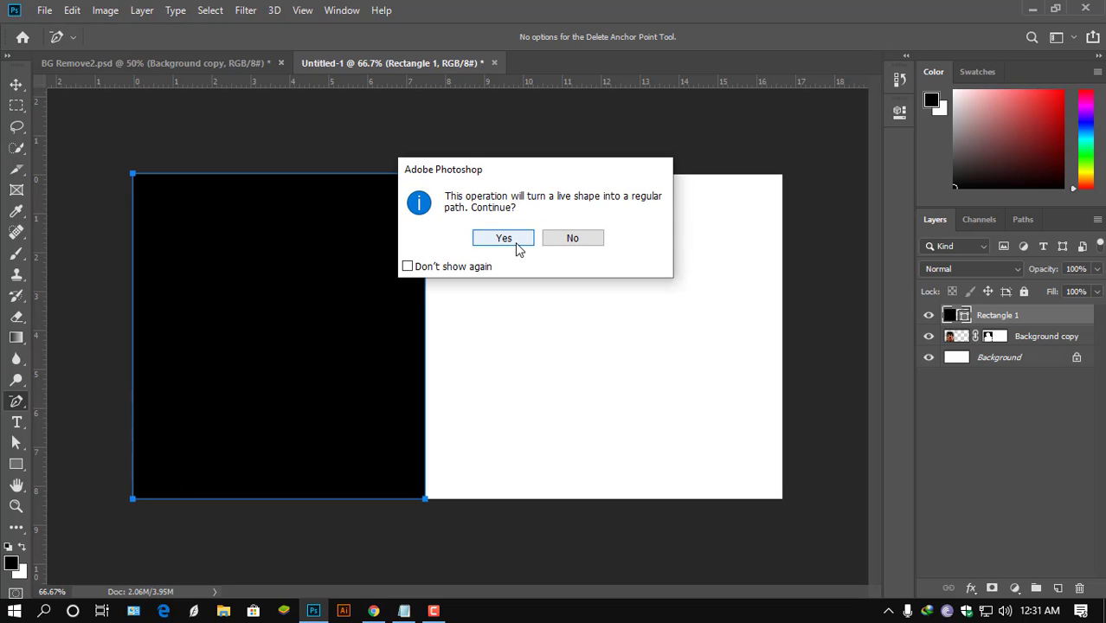
left_click(441, 267)
left_click(507, 239)
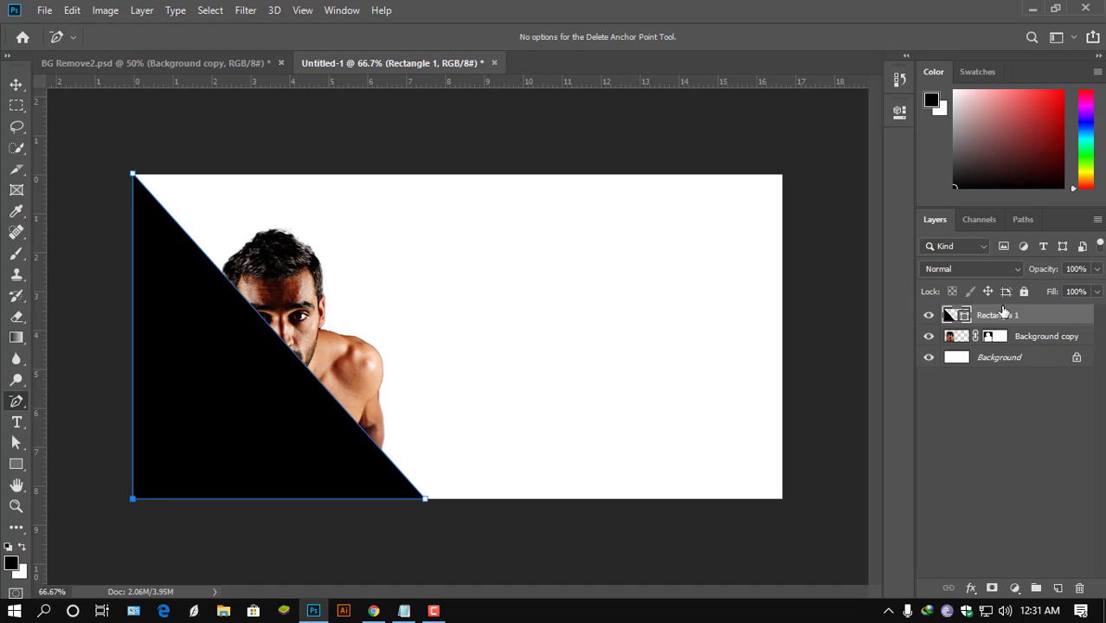
Step: Set the blend mode of the Rectangle 1 triangle layer to Saturation
left_click(951, 270)
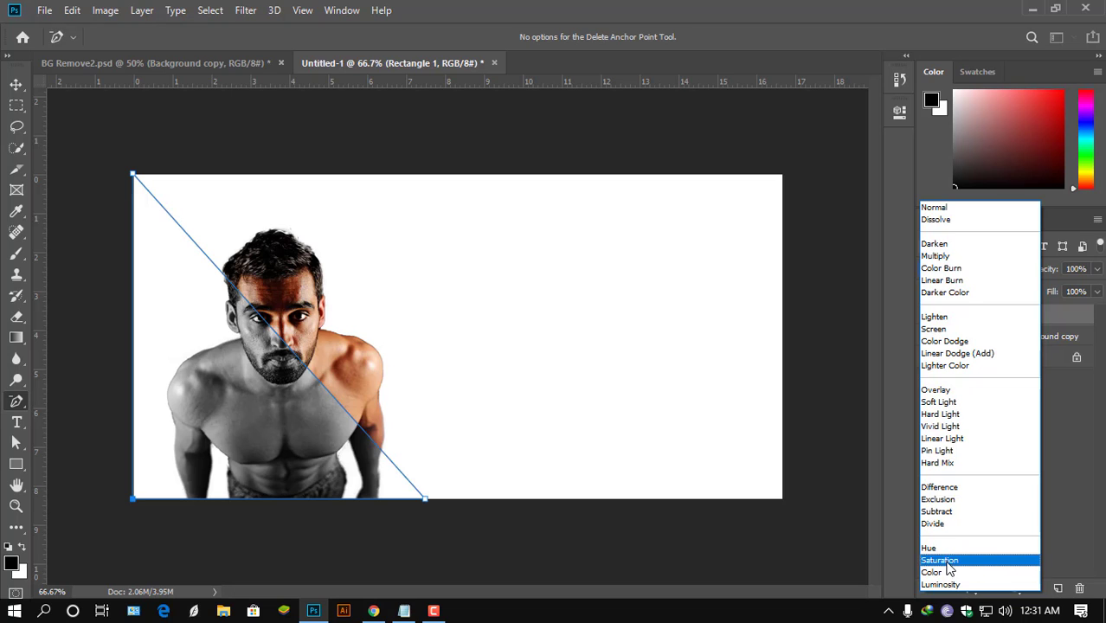
left_click(950, 563)
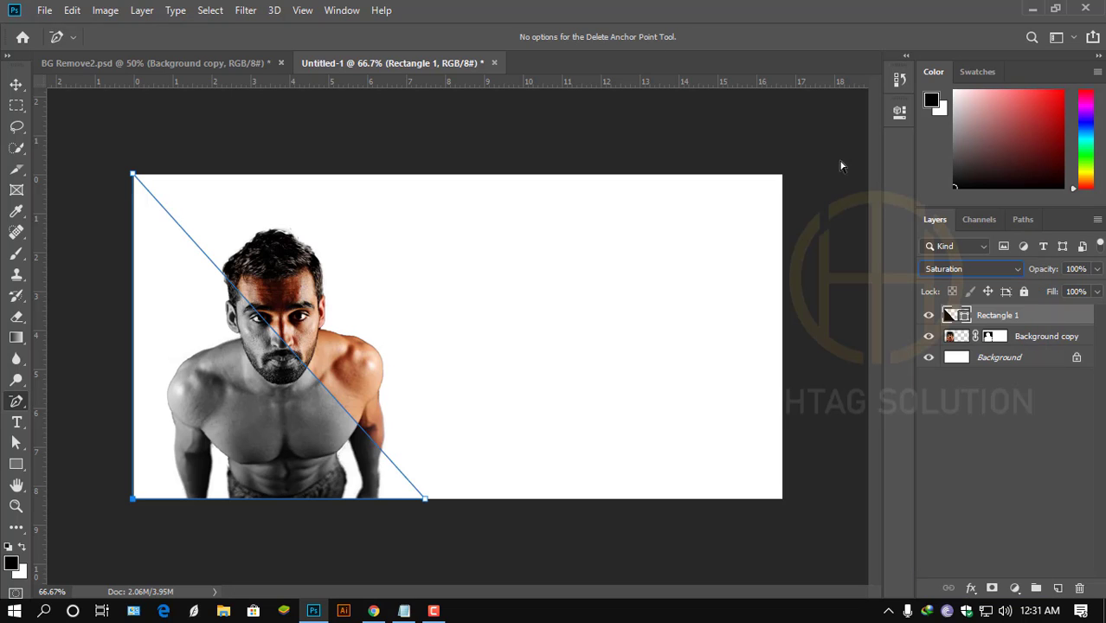
mouse_move(1004, 317)
left_mouse_down()
mouse_move(1030, 347)
mouse_move(1021, 314)
left_mouse_up()
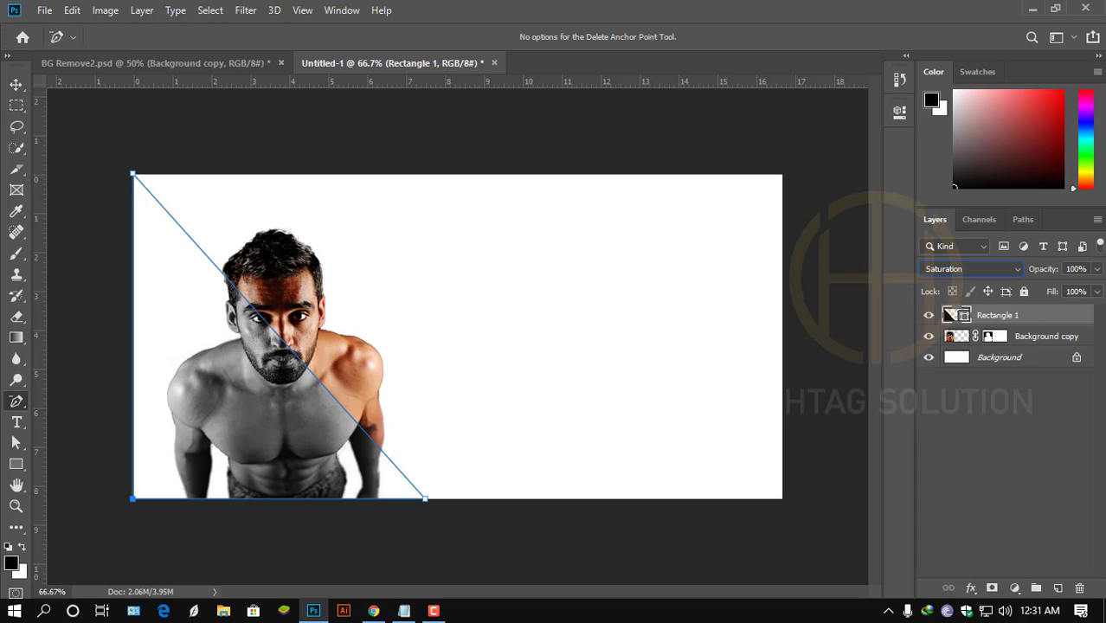
left_click(16, 84)
Step: Apply a Brightness/Contrast adjustment to the Background copy layer with brightness 15 and contrast -10
scroll(270, 440, "up", 3)
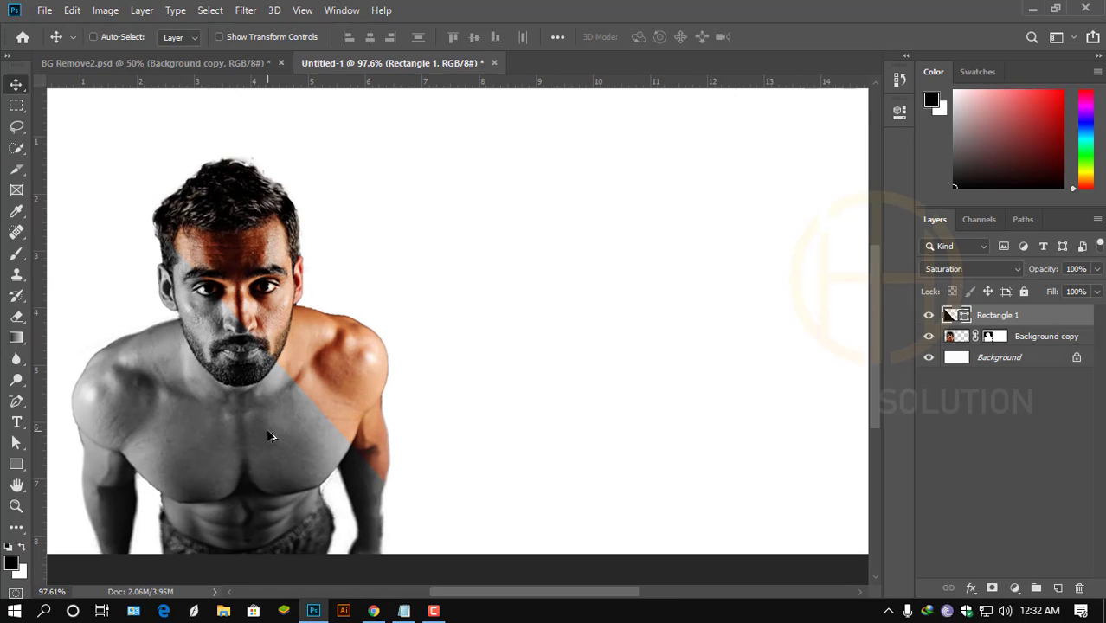
scroll(272, 435, "down", 1)
scroll(276, 433, "up", 1)
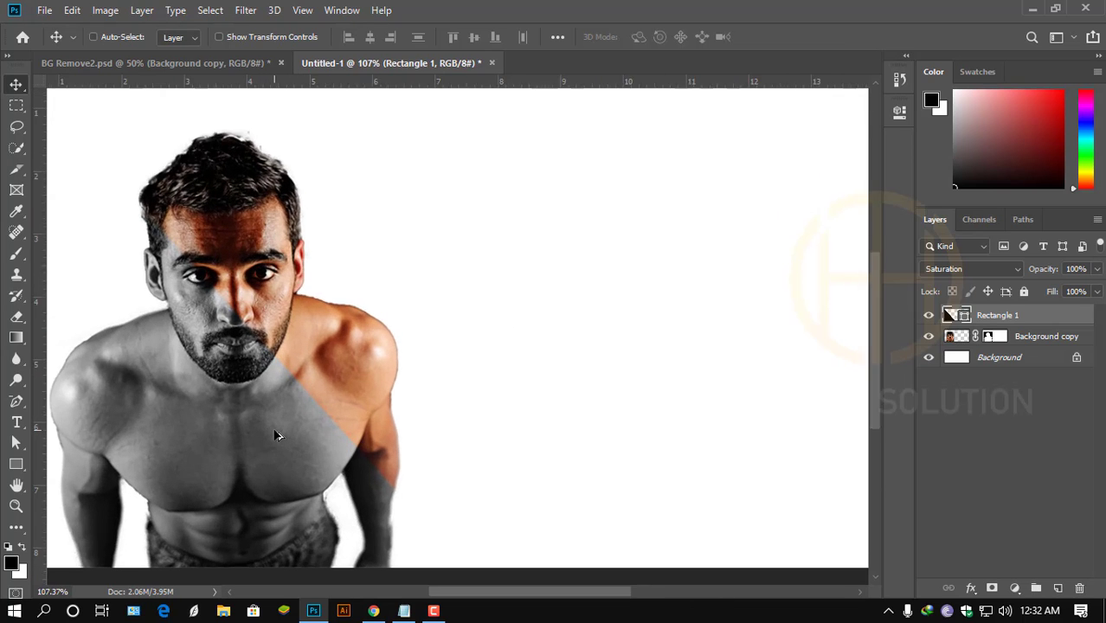
scroll(276, 433, "down", 1)
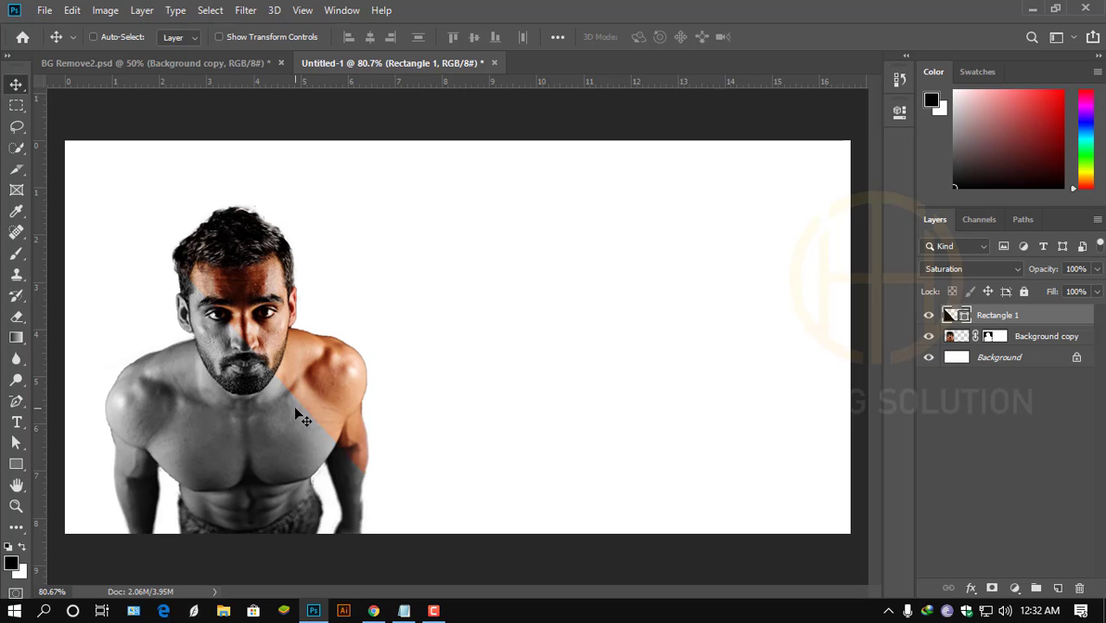
left_click(1024, 337)
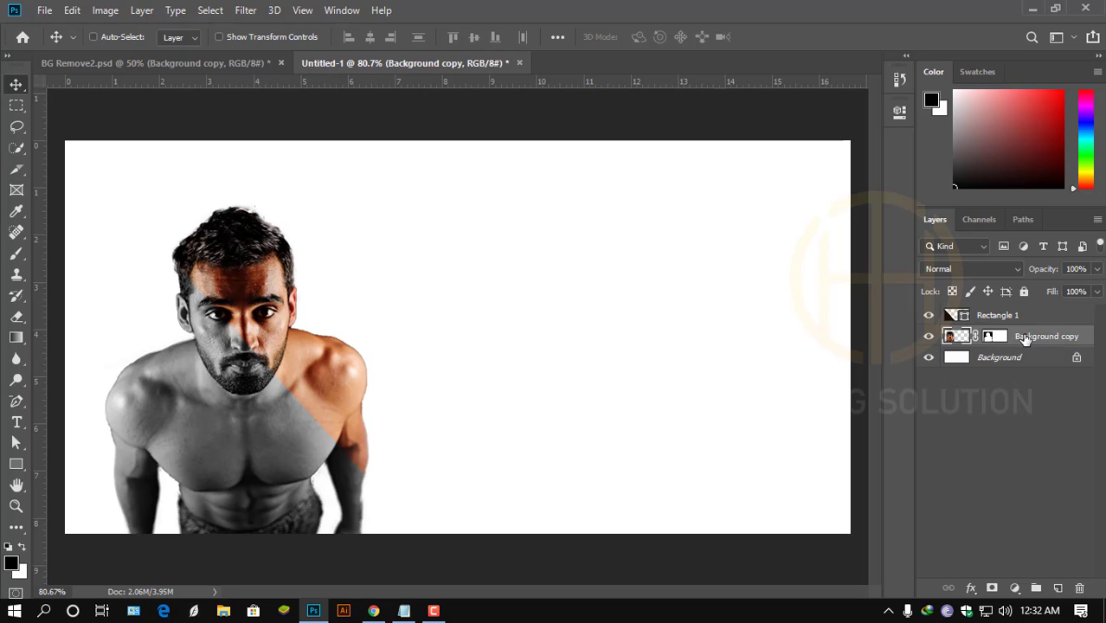
left_click(103, 10)
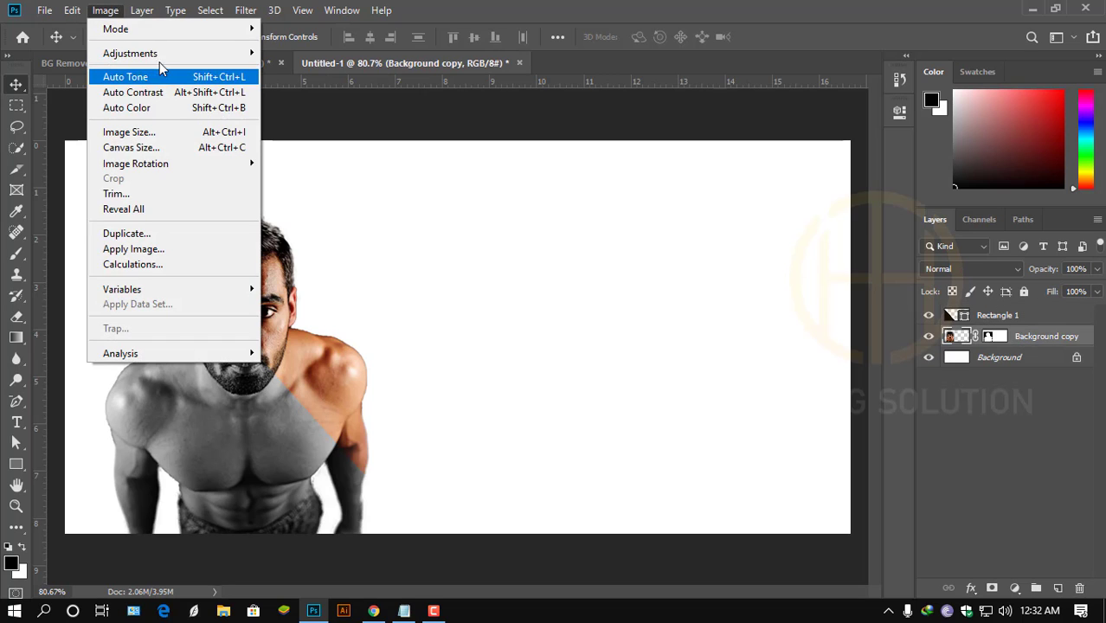
mouse_move(163, 57)
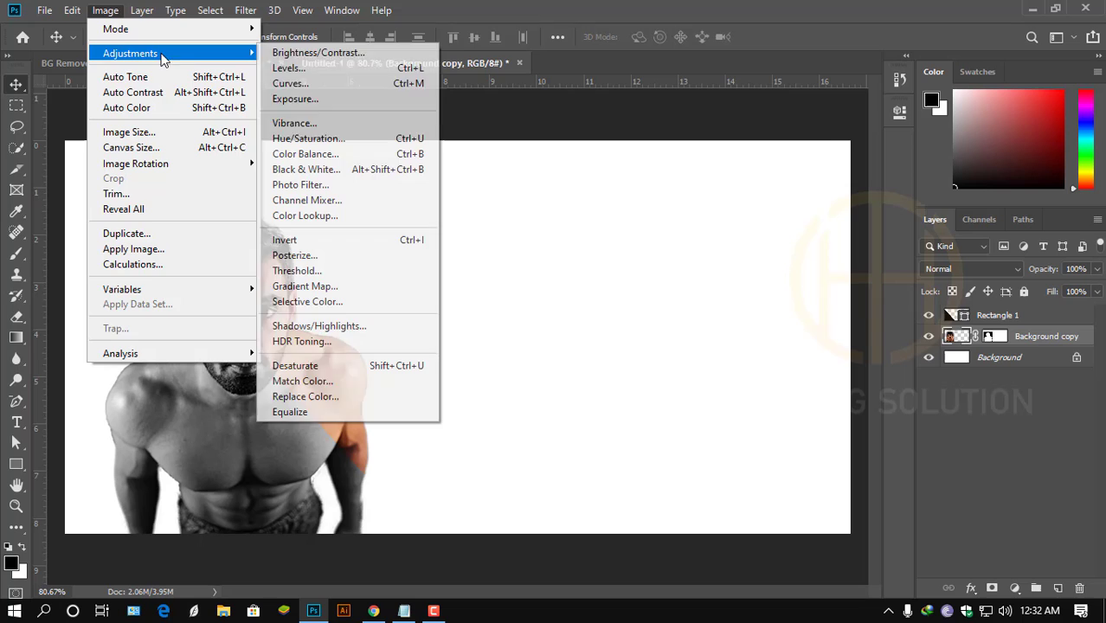
left_click(346, 53)
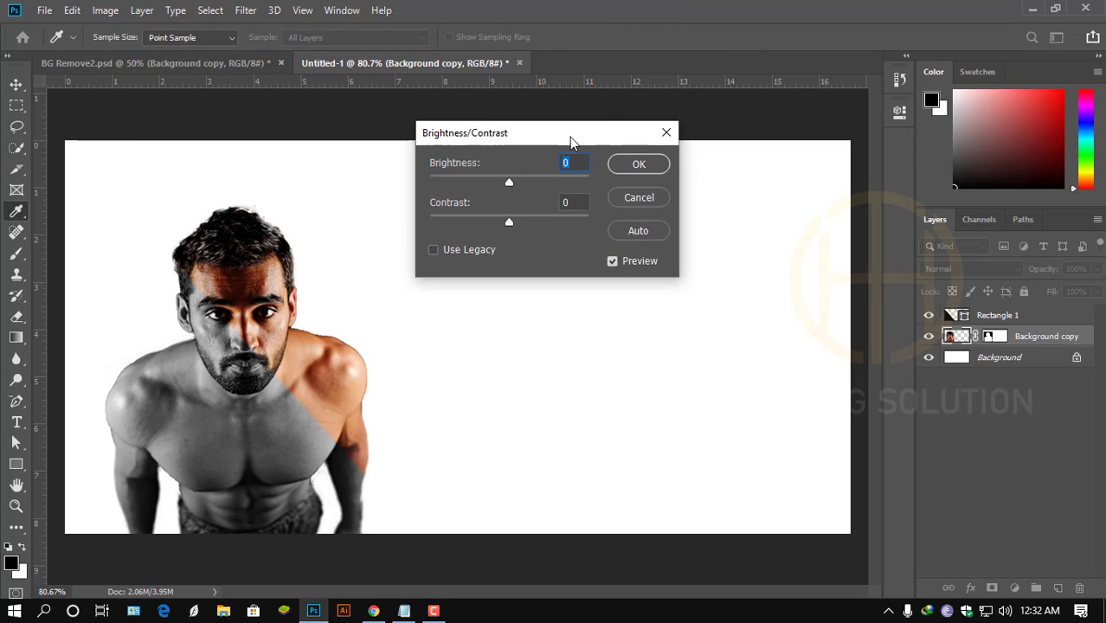
left_click_drag(569, 130, 709, 102)
mouse_move(653, 155)
left_mouse_down()
mouse_move(678, 153)
mouse_move(659, 153)
left_mouse_up()
mouse_move(656, 196)
left_mouse_down()
mouse_move(638, 198)
mouse_move(643, 188)
left_mouse_up()
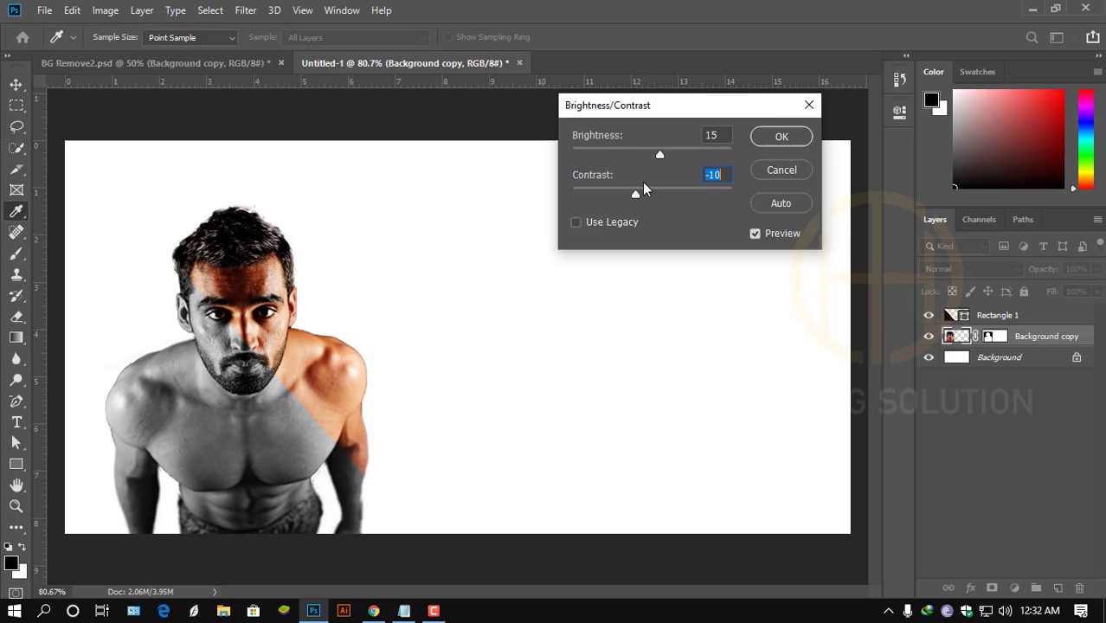
left_click(781, 136)
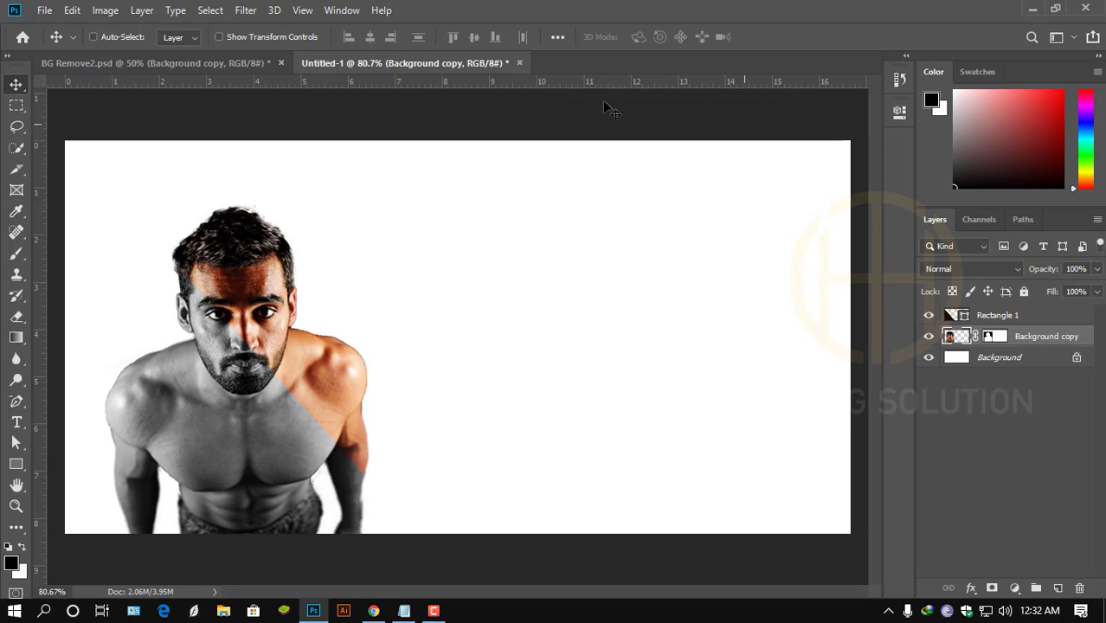
Step: Apply a Vibrance adjustment of +80 to the man's layer
left_click(104, 10)
mouse_move(152, 52)
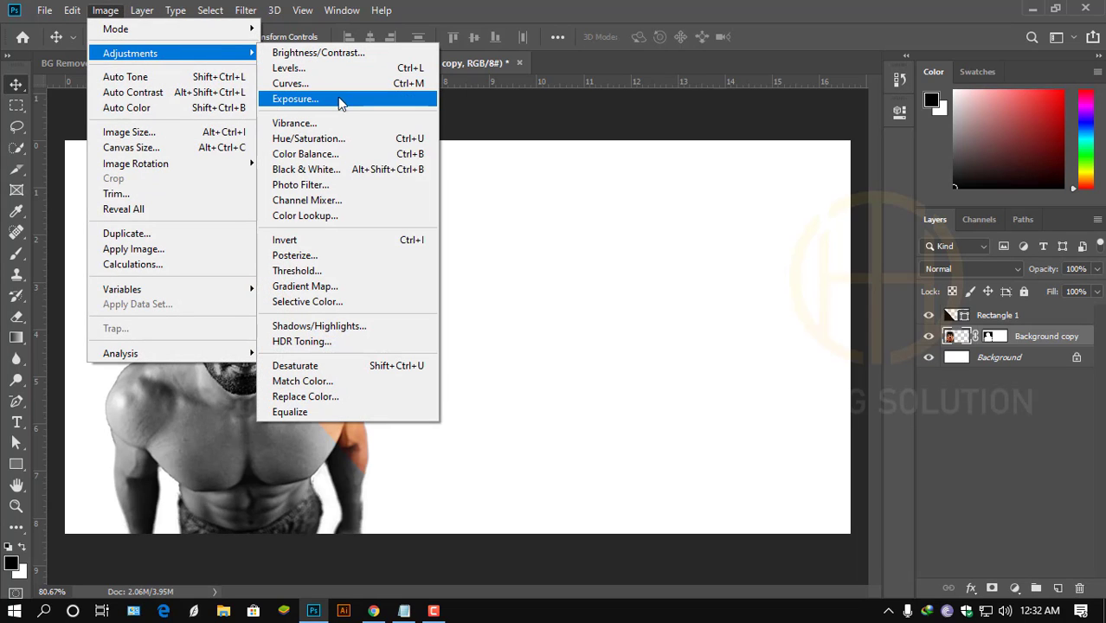
left_click(331, 123)
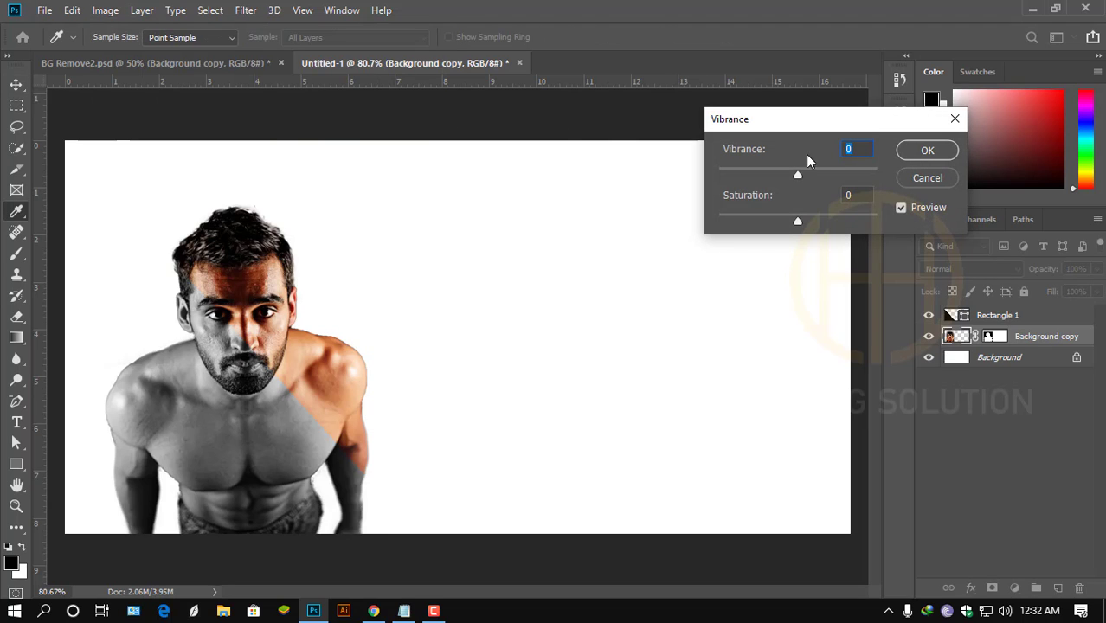
left_click_drag(798, 176, 857, 198)
left_click(927, 153)
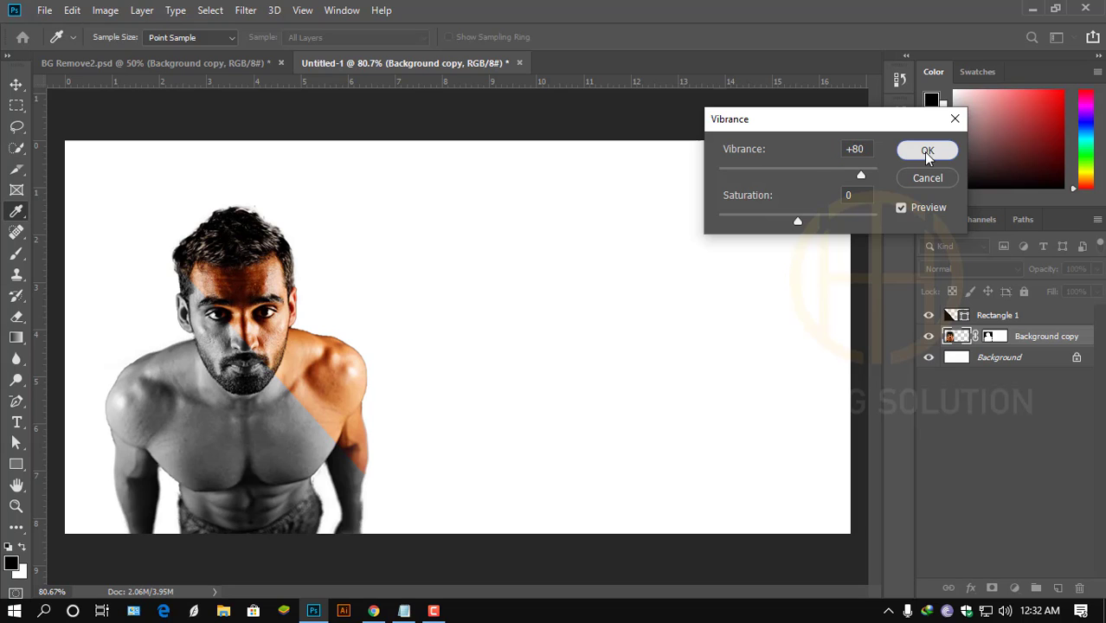
key("v")
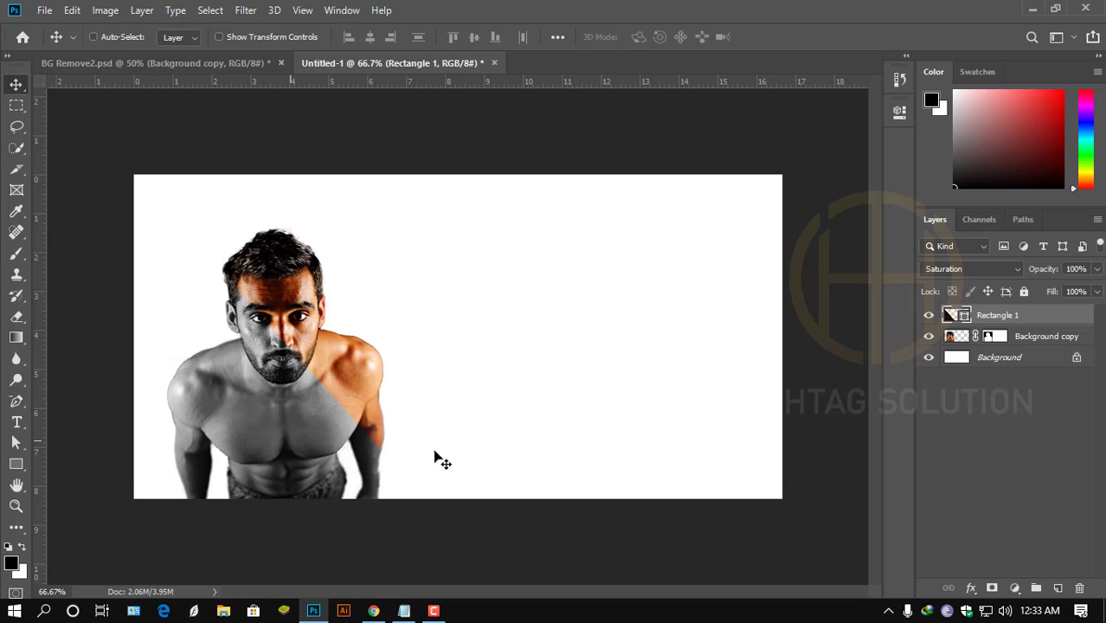
Step: Duplicate the Rectangle 1 layer and move the copy into the canvas's empty right half
right_click(1015, 318)
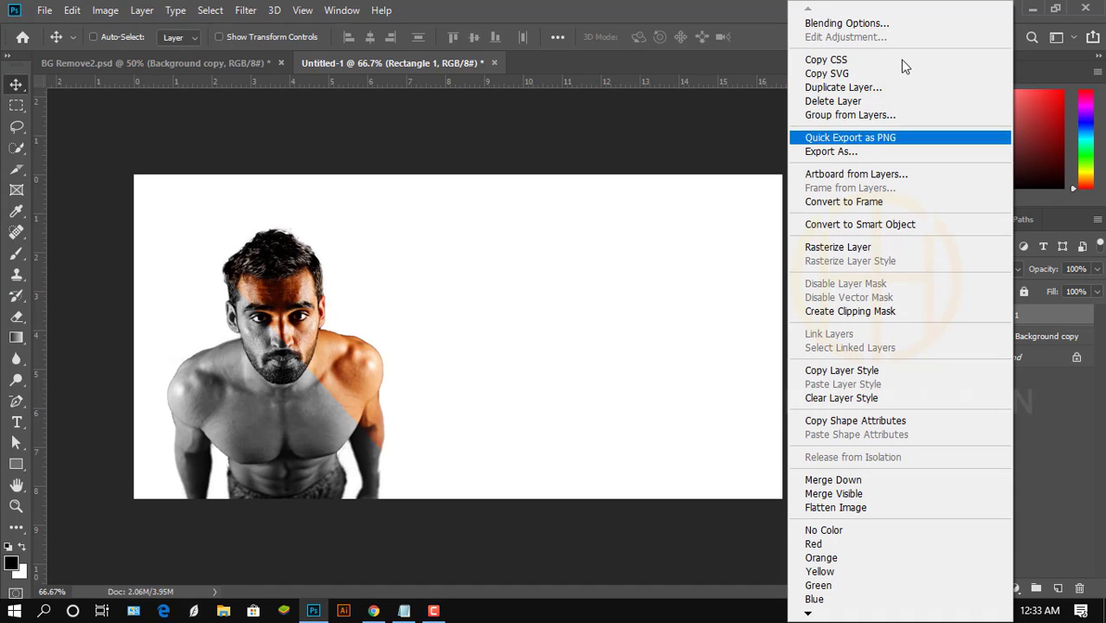
left_click(864, 90)
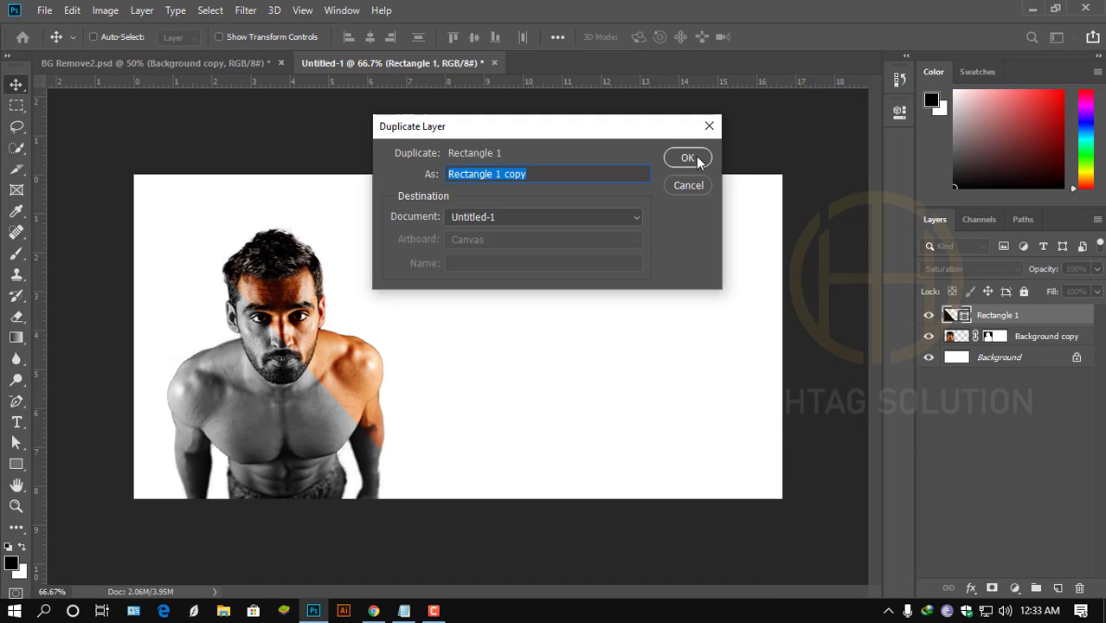
left_click(688, 159)
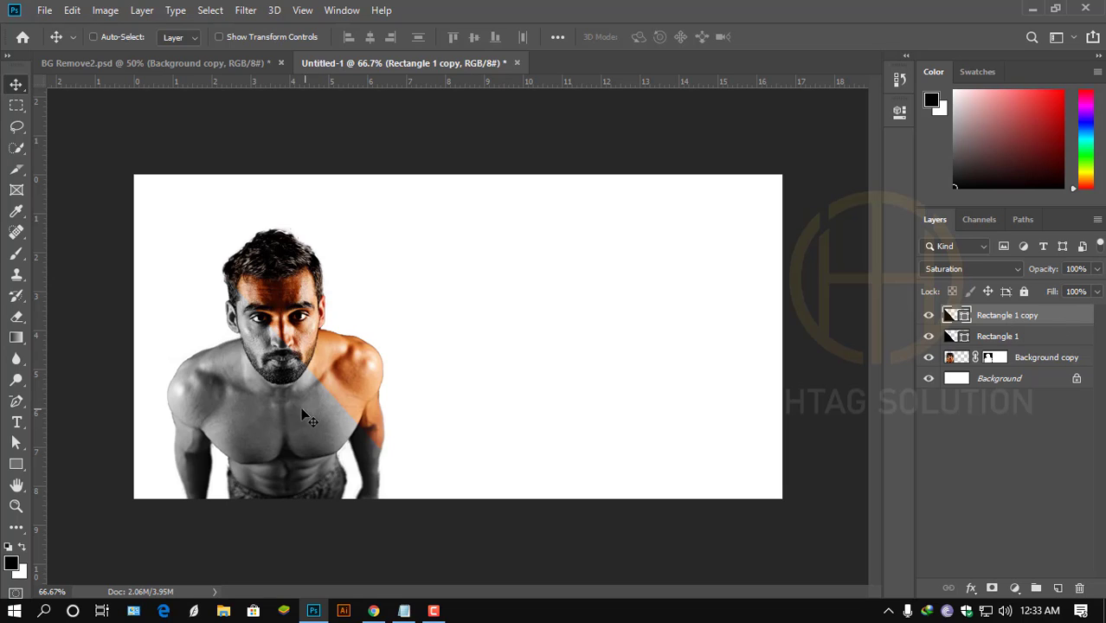
left_click_drag(281, 389, 585, 306)
Step: Set the copied triangle's blend mode to Normal and move it down to span the canvas height near the right edge
left_click(995, 271)
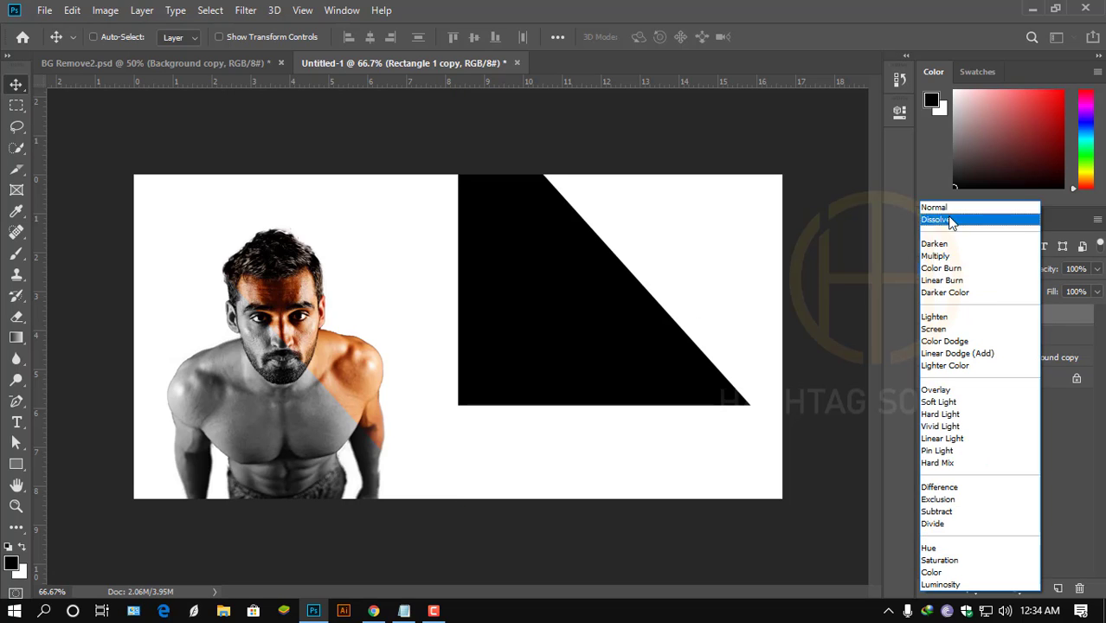
left_click(947, 211)
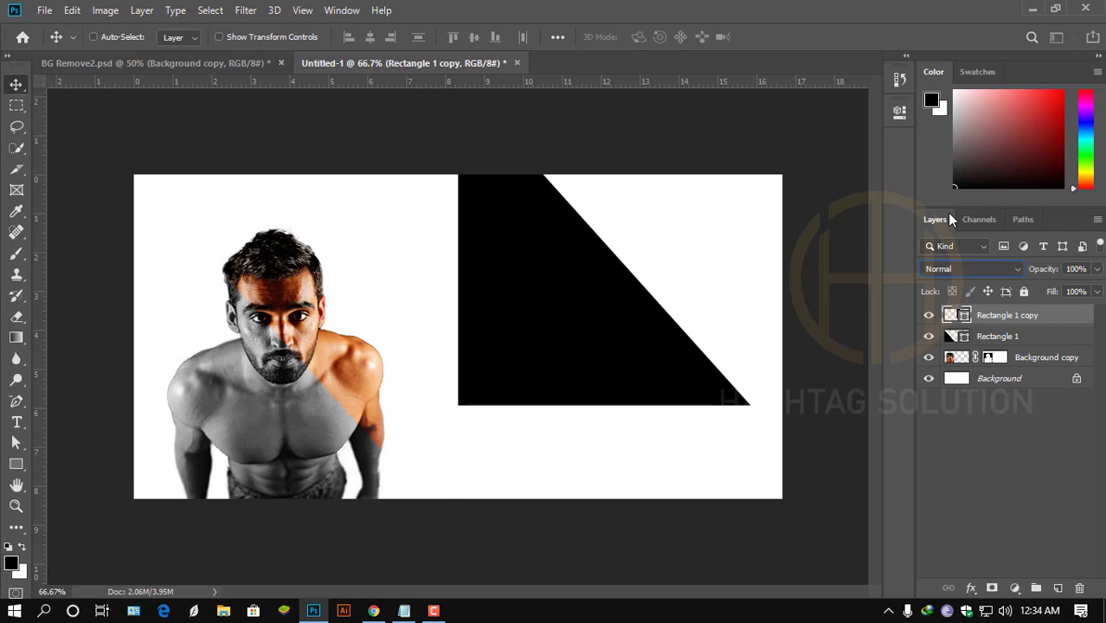
left_click_drag(580, 353, 611, 449)
key("ctrl")
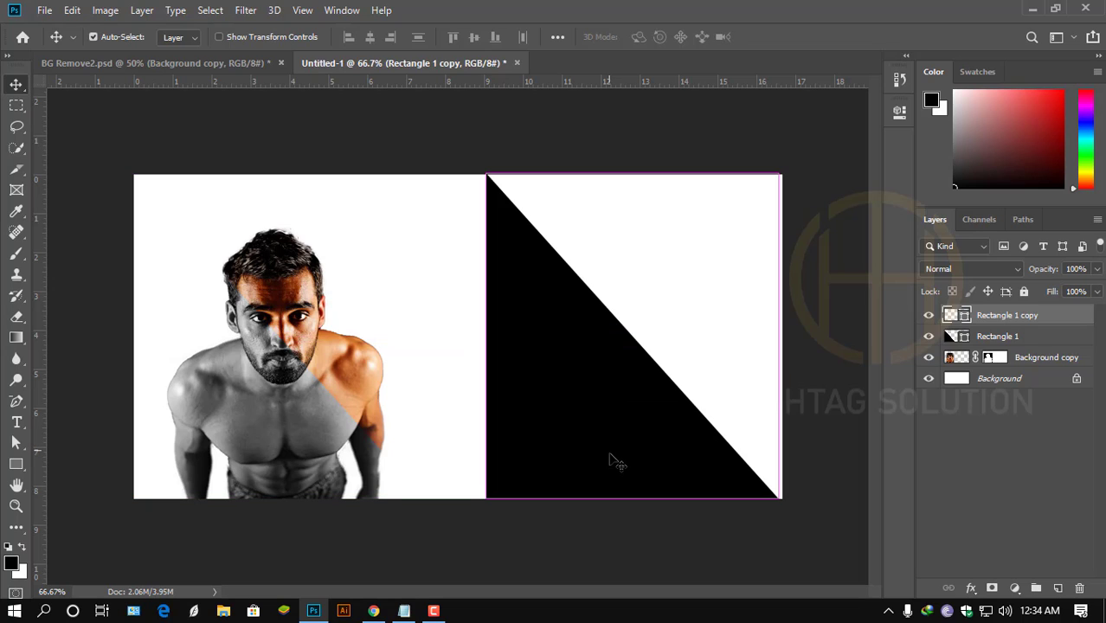
Step: Rotate the copied triangle 180° and shift it flush against the canvas's right edge
key("ctrl+t")
right_click(575, 381)
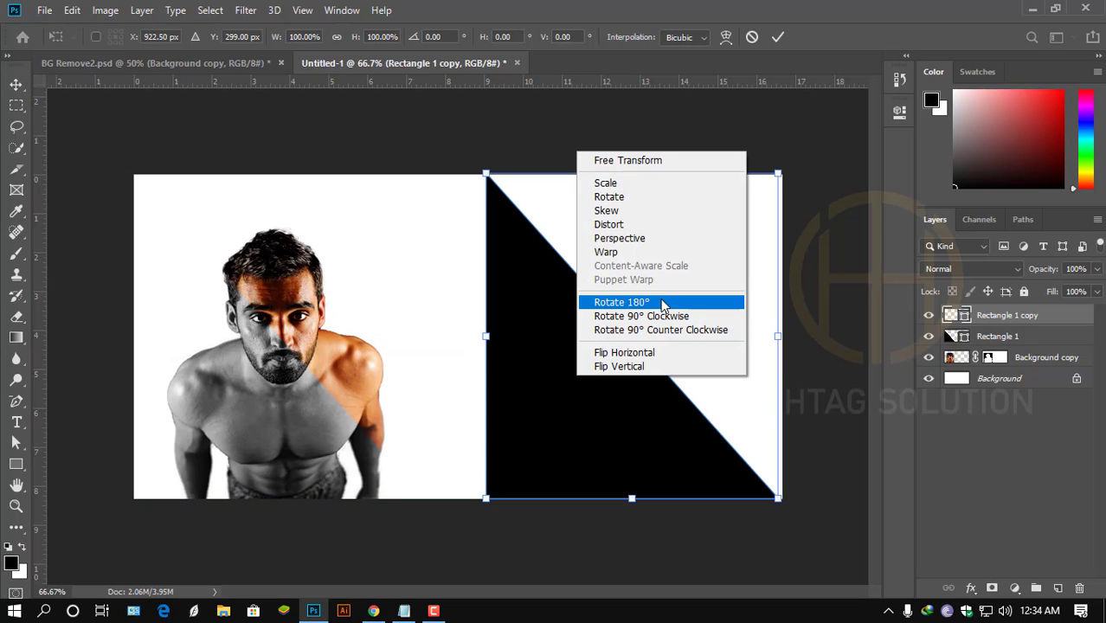
left_click(662, 303)
left_click_drag(698, 304, 704, 305)
left_click(779, 37)
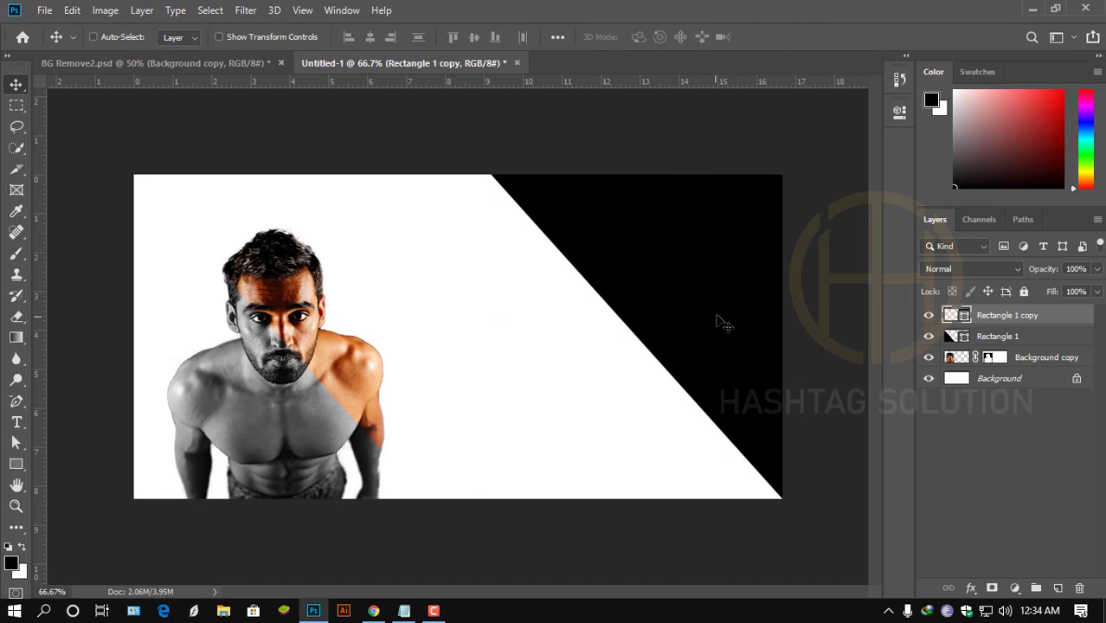
Step: Recolor the copied triangle with a grey sampled from the desaturated part of the man's body
double_click(963, 317)
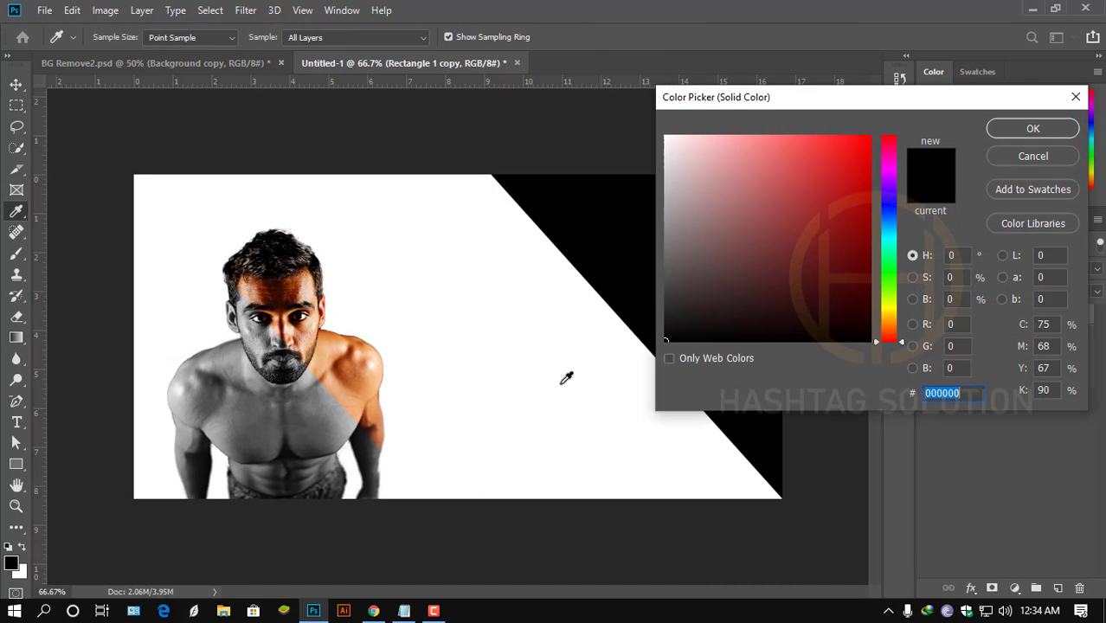
left_click(330, 430)
left_click(1031, 129)
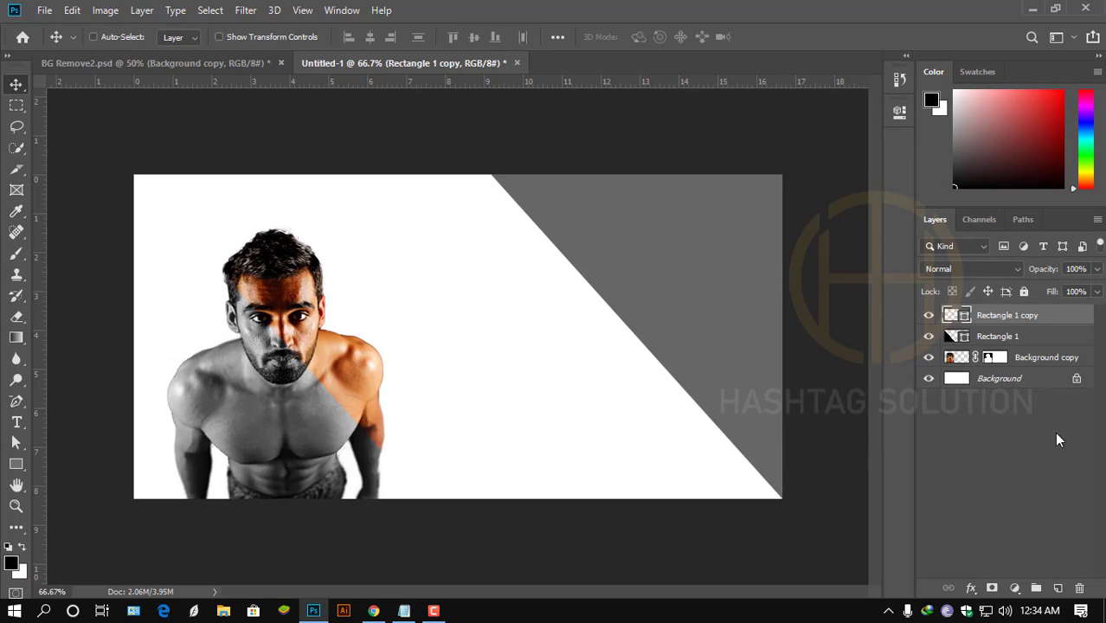
Step: Align the grey triangle's right edge with the right edge of the Background layer
left_click(1031, 384)
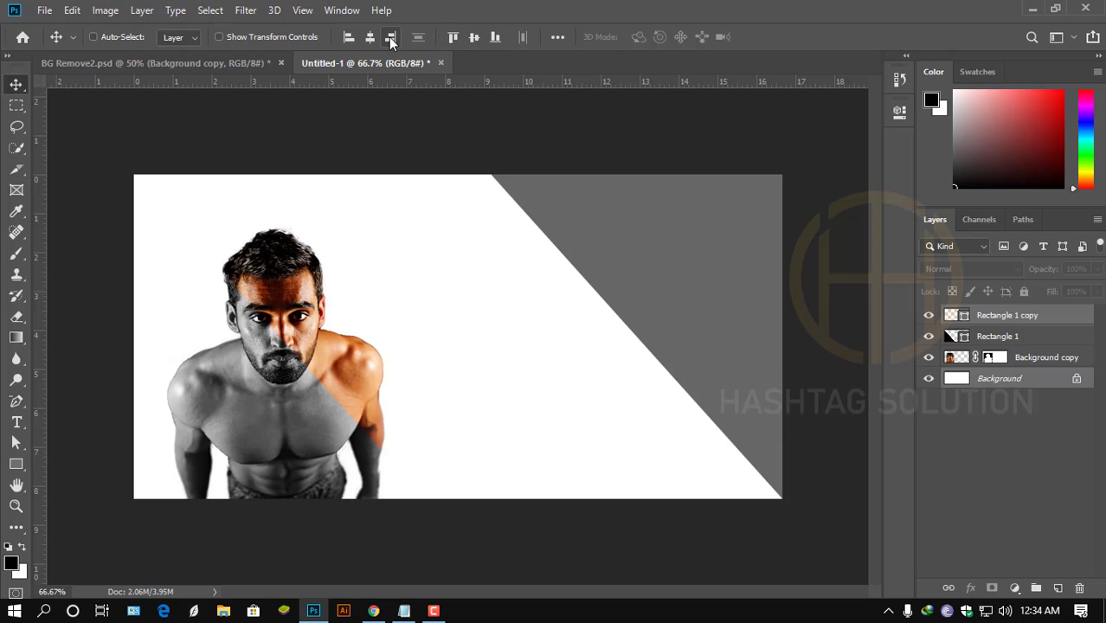
left_click(367, 37)
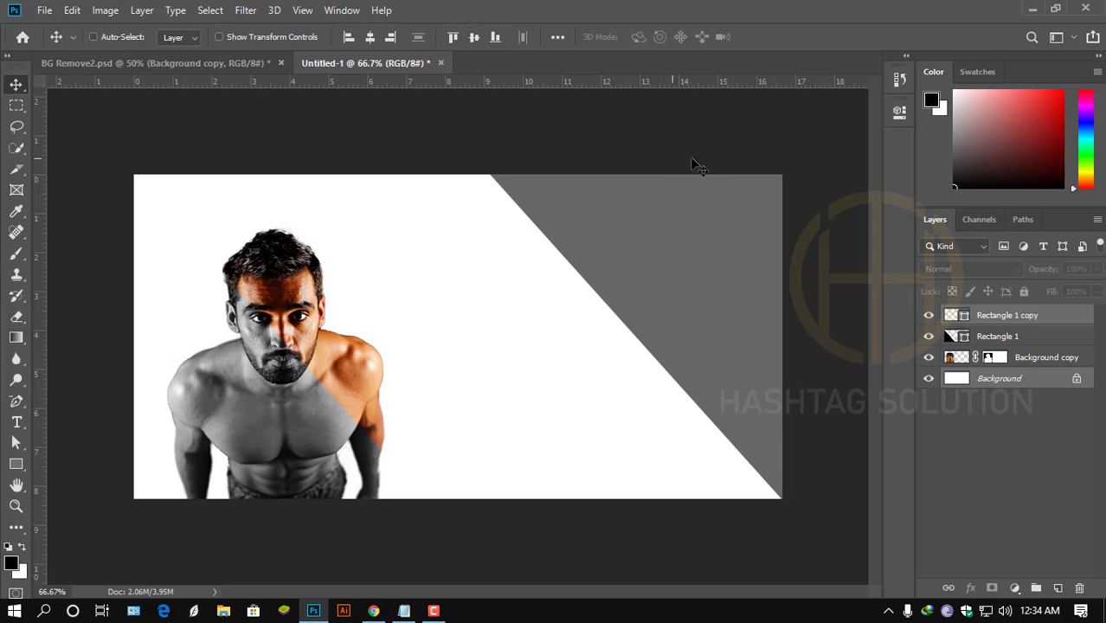
scroll(546, 365, "up", 3)
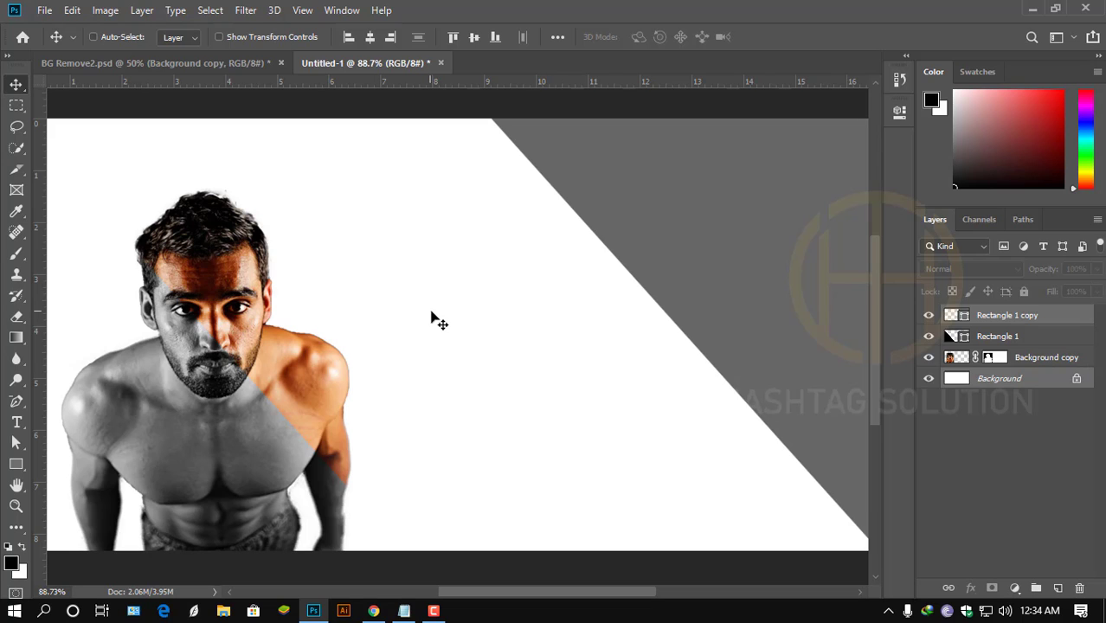
scroll(435, 316, "down", 3)
Step: Start a new text layer beside the man's head using the Gilroy-Bold font
key("t")
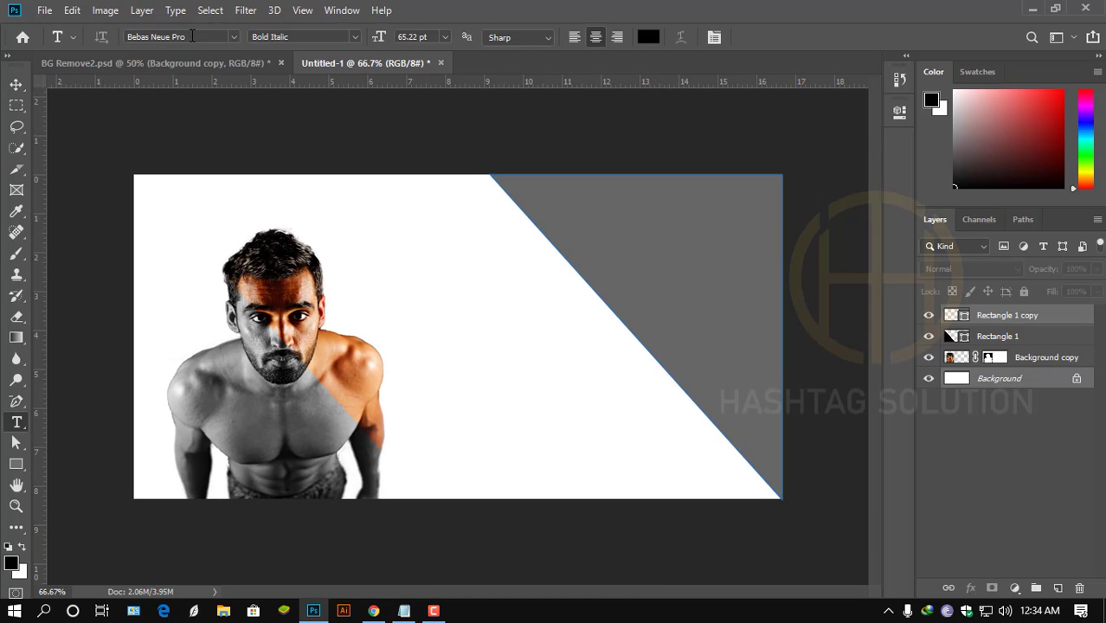
left_click(192, 36)
left_click(192, 36)
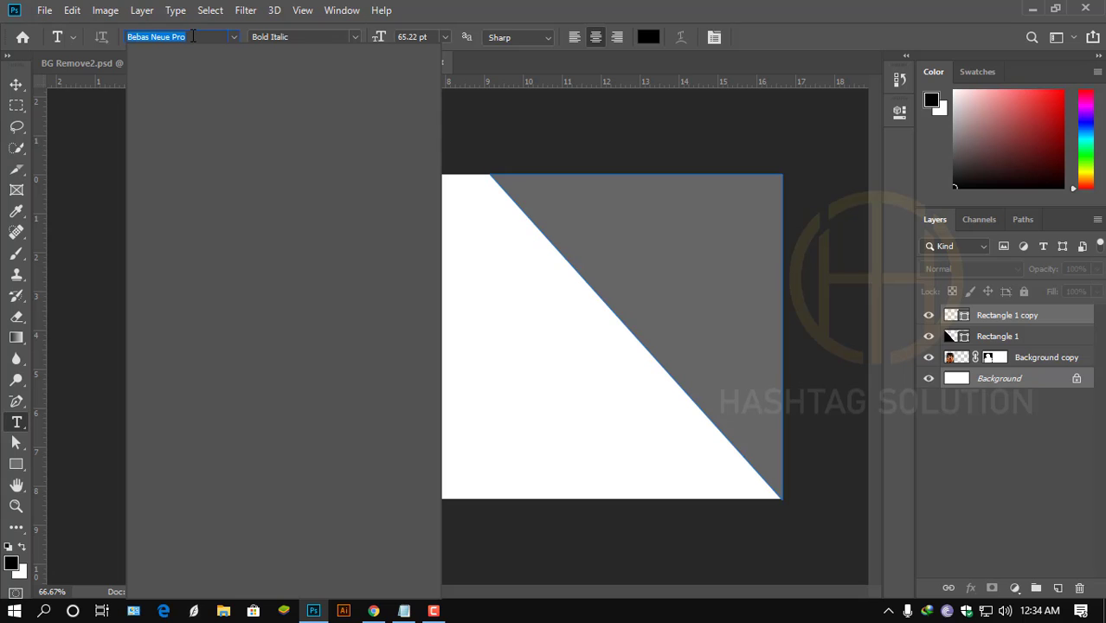
type("gilro")
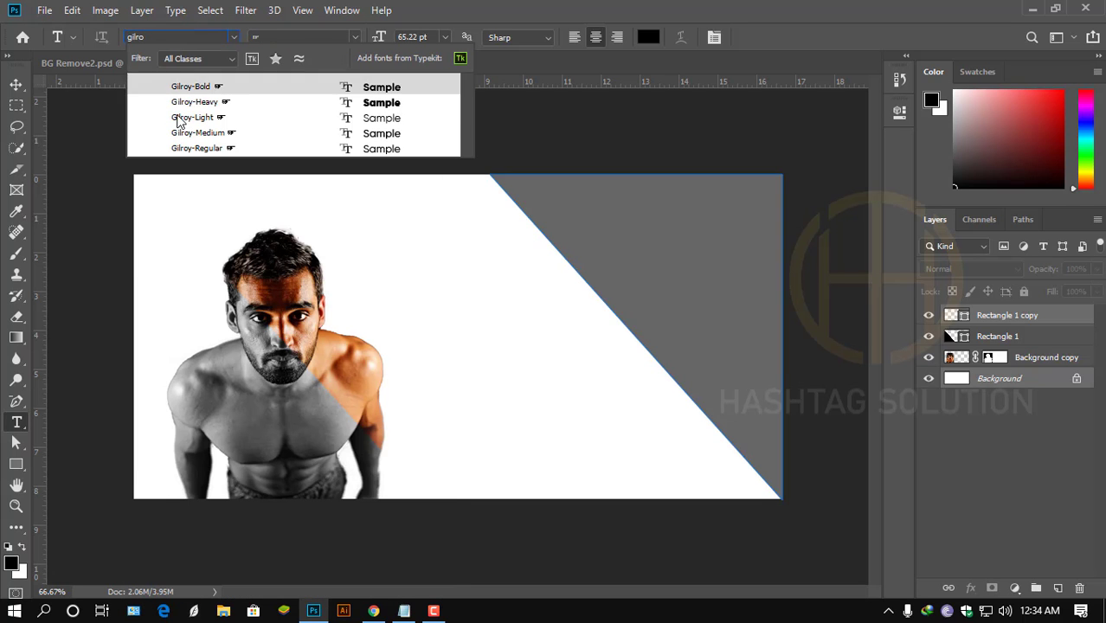
left_click(204, 90)
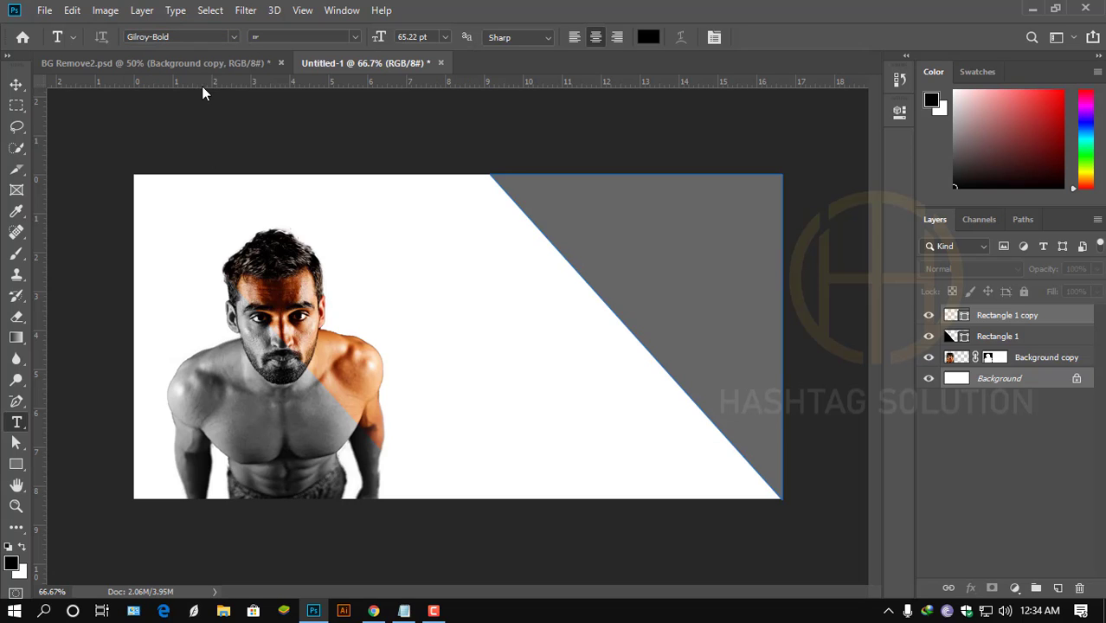
left_click(425, 274)
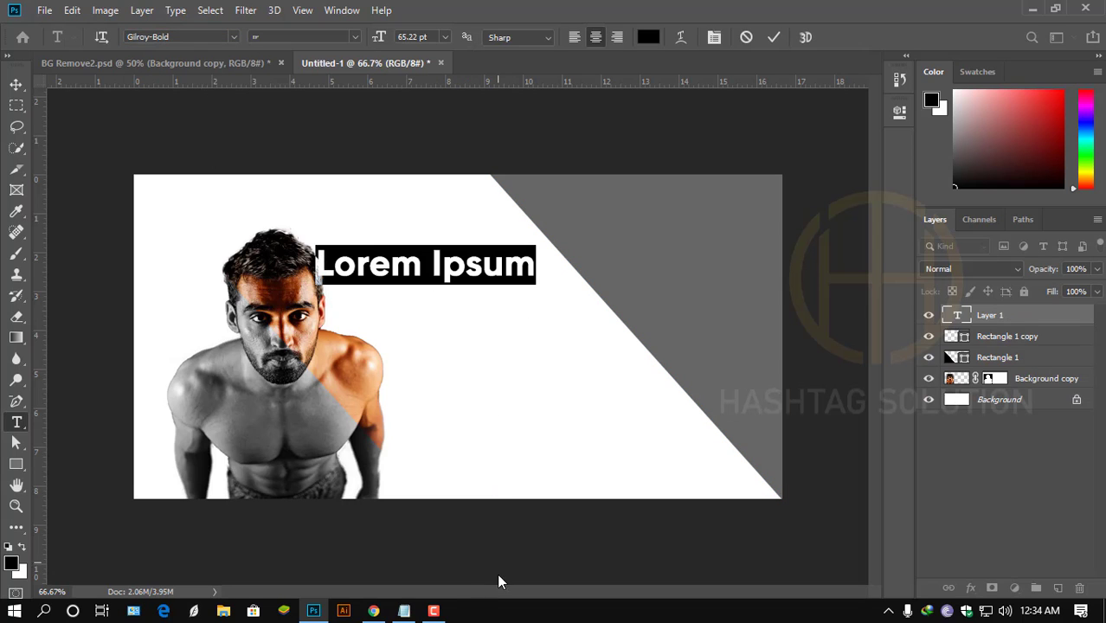
Step: Copy "Are You Ready to Change Your Life Style" from Notepad into the Photoshop text layer, broken into three lines after "You" and "Change"
left_click(405, 611)
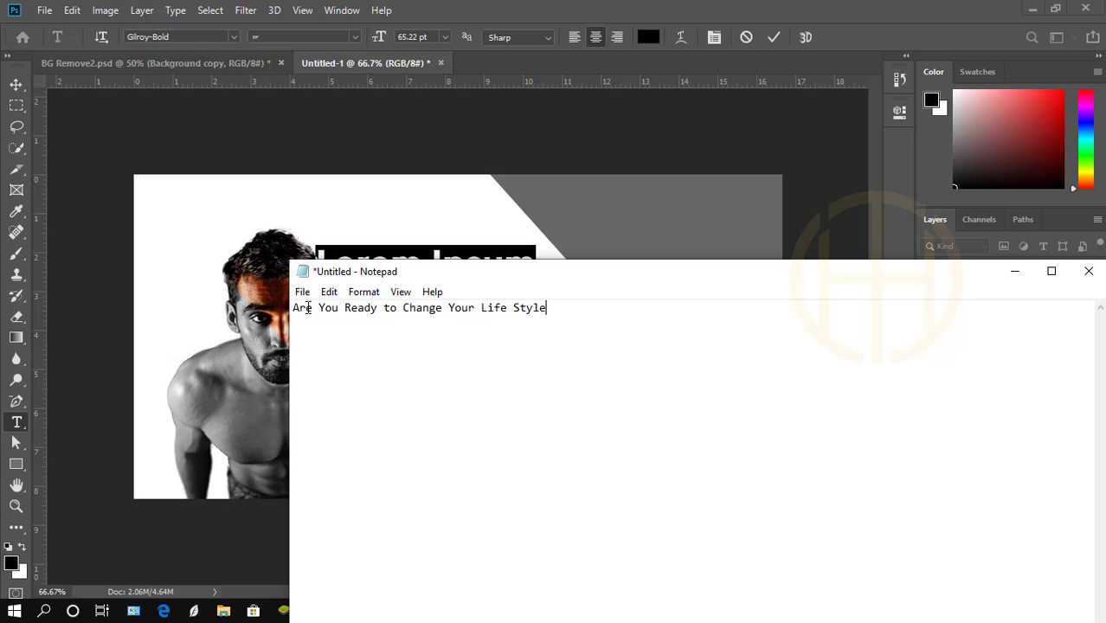
left_click_drag(294, 309, 575, 303)
key("ctrl+c")
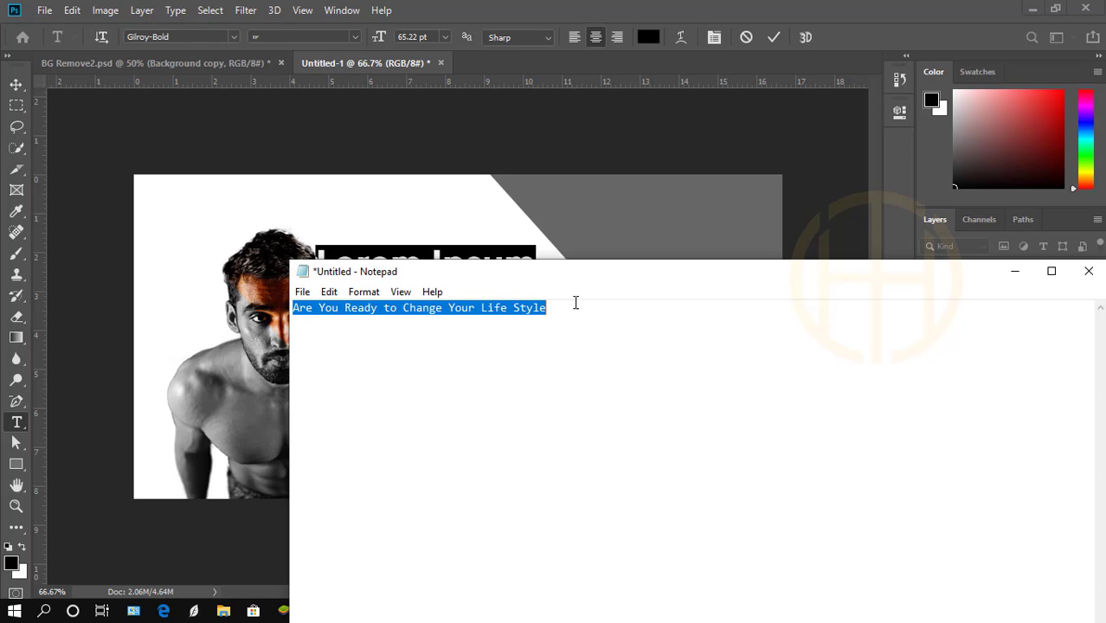
key("alt+Tab")
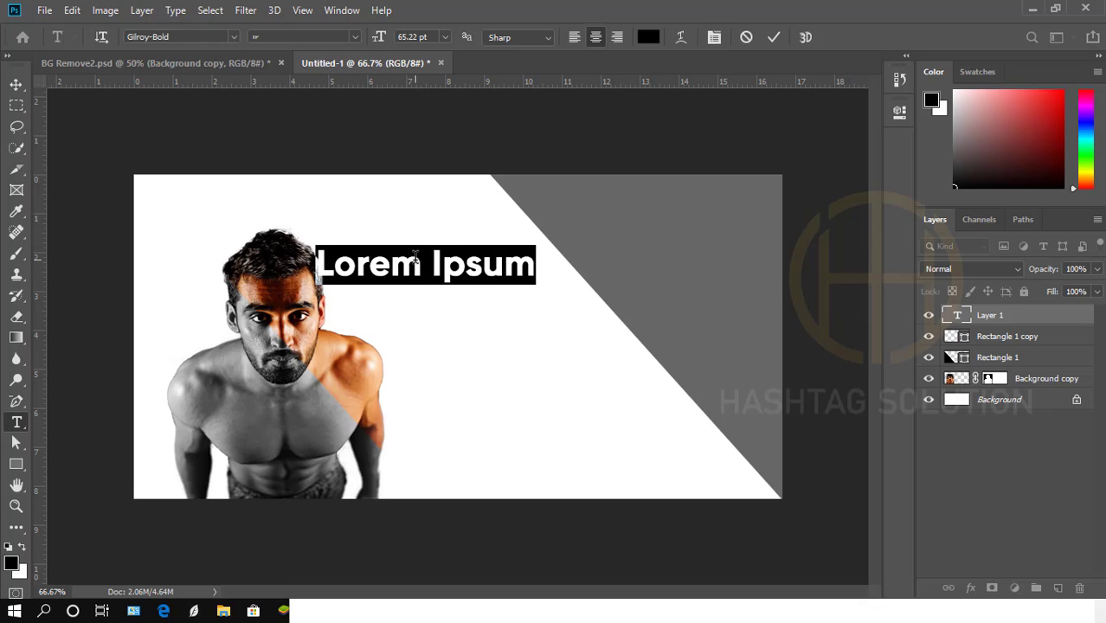
key("ctrl+v")
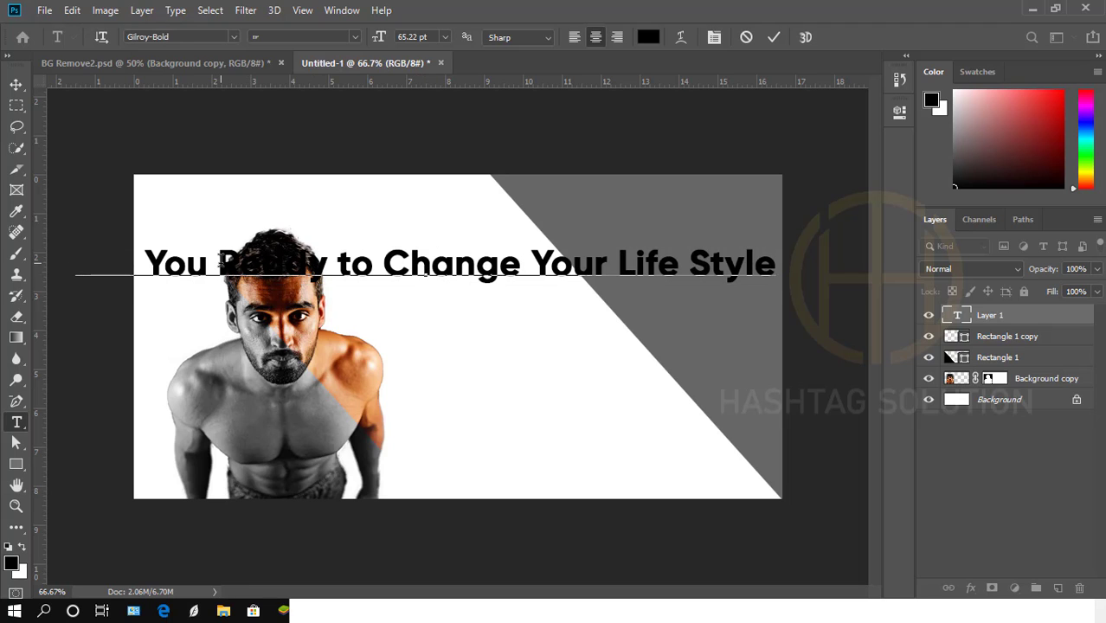
key("Return")
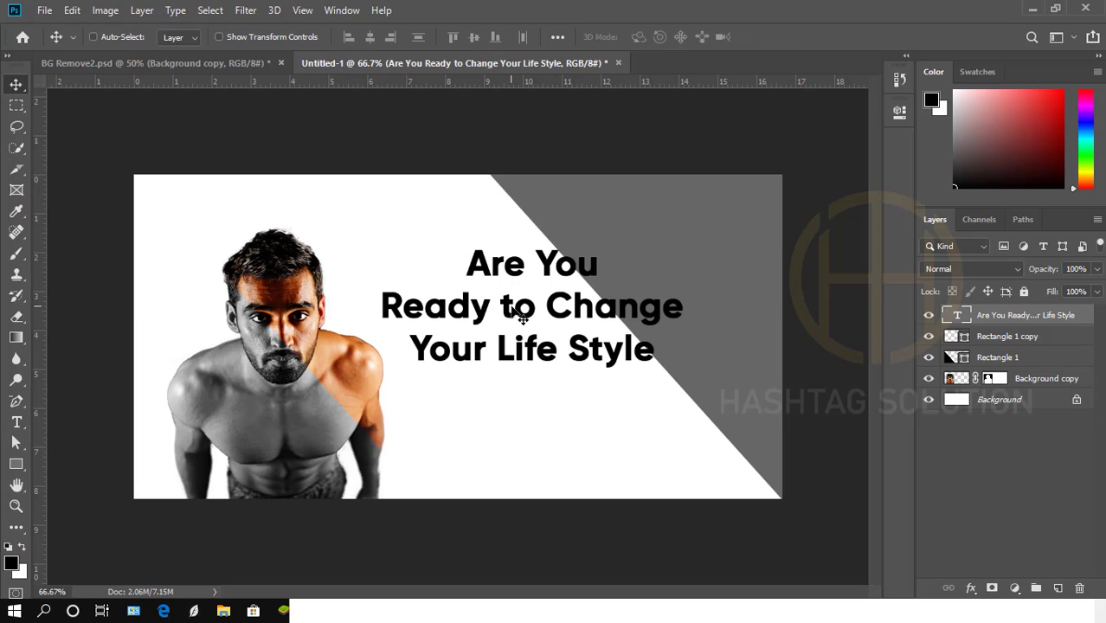
Step: Left-align the three-line headline and move it beside the man's shoulder in the lower part of the canvas
double_click(520, 315)
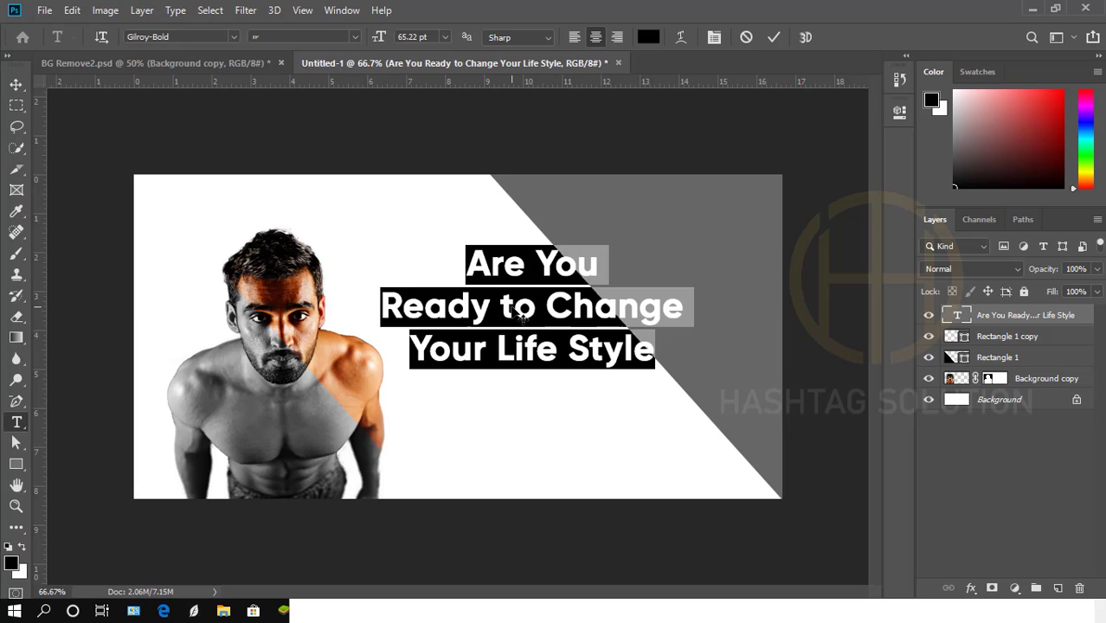
left_click(574, 38)
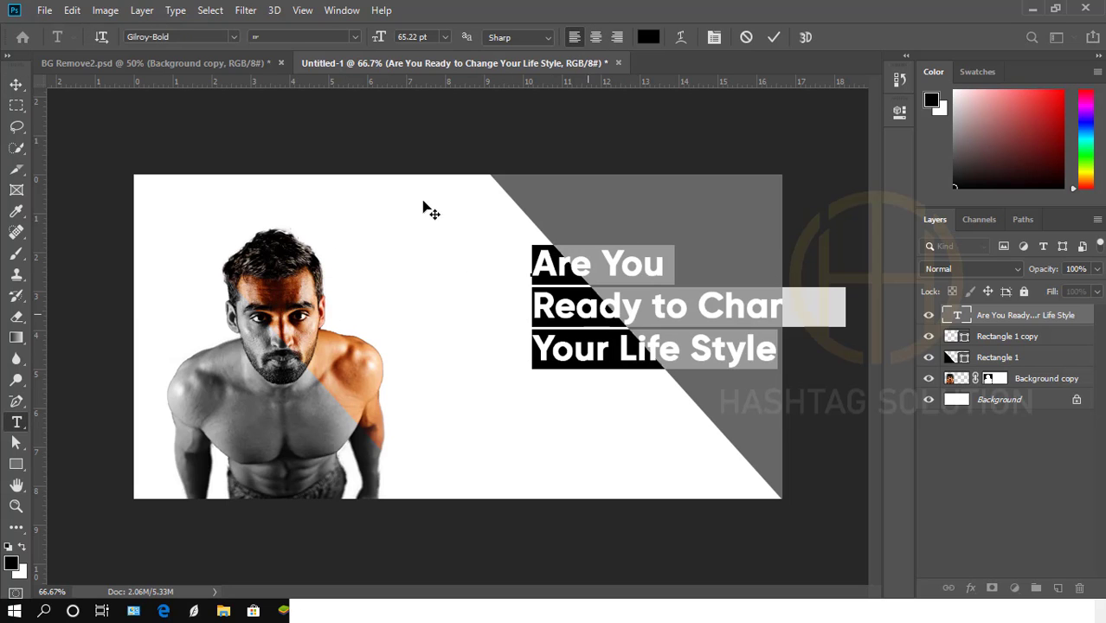
key("ctrl+Return")
key("v")
left_click_drag(655, 322, 510, 409)
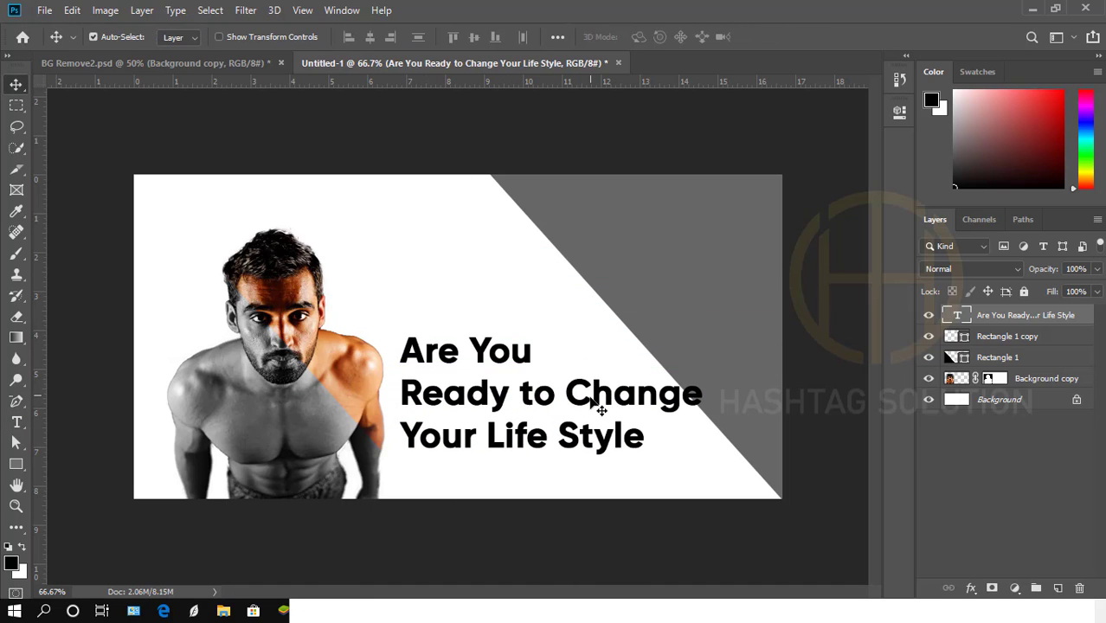
Step: Scale the headline down to about 54 pt so it fits on the white area
key("ctrl+t")
left_click_drag(702, 331, 654, 355)
key("Return")
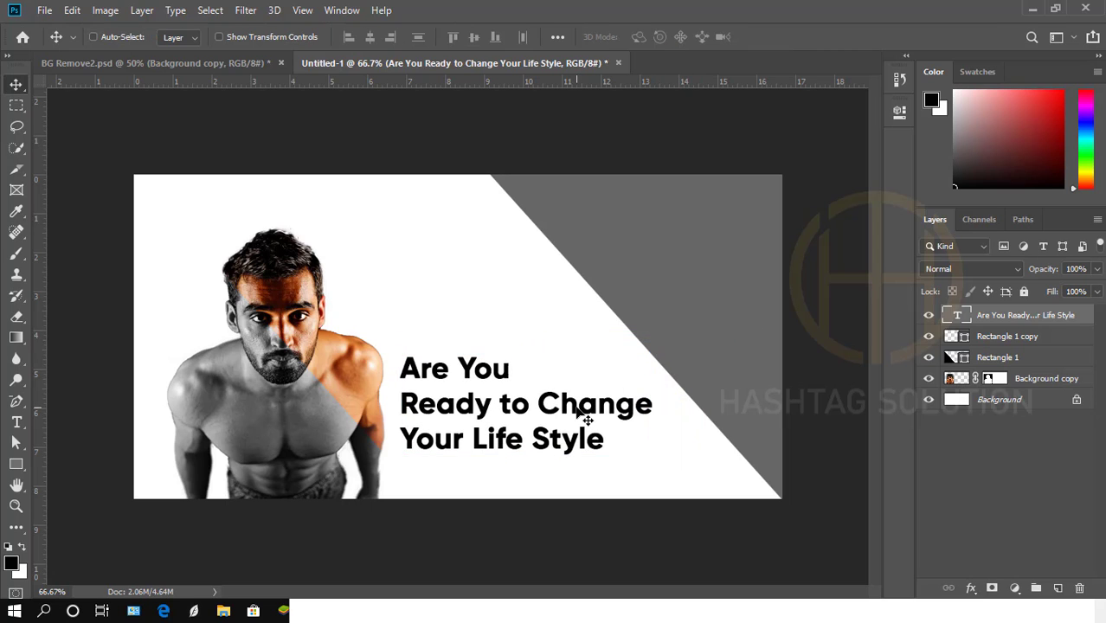
Step: Set the headline's middle line "Ready to Change" in All Caps
key("t")
left_click(403, 399)
key("ctrl+a")
left_click_drag(403, 400, 690, 401)
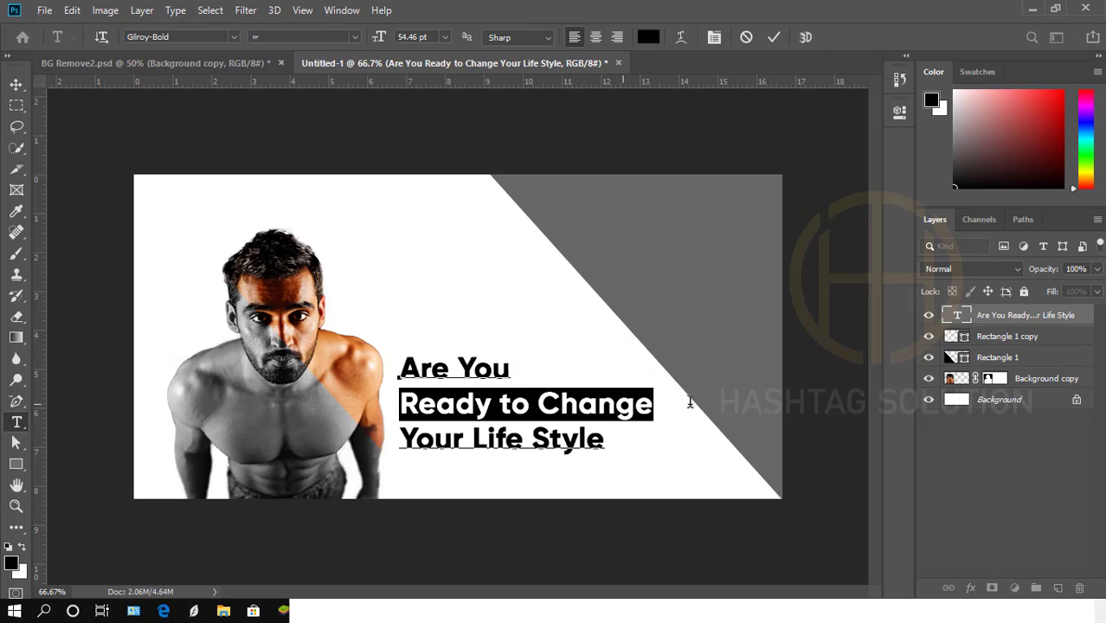
left_click(339, 10)
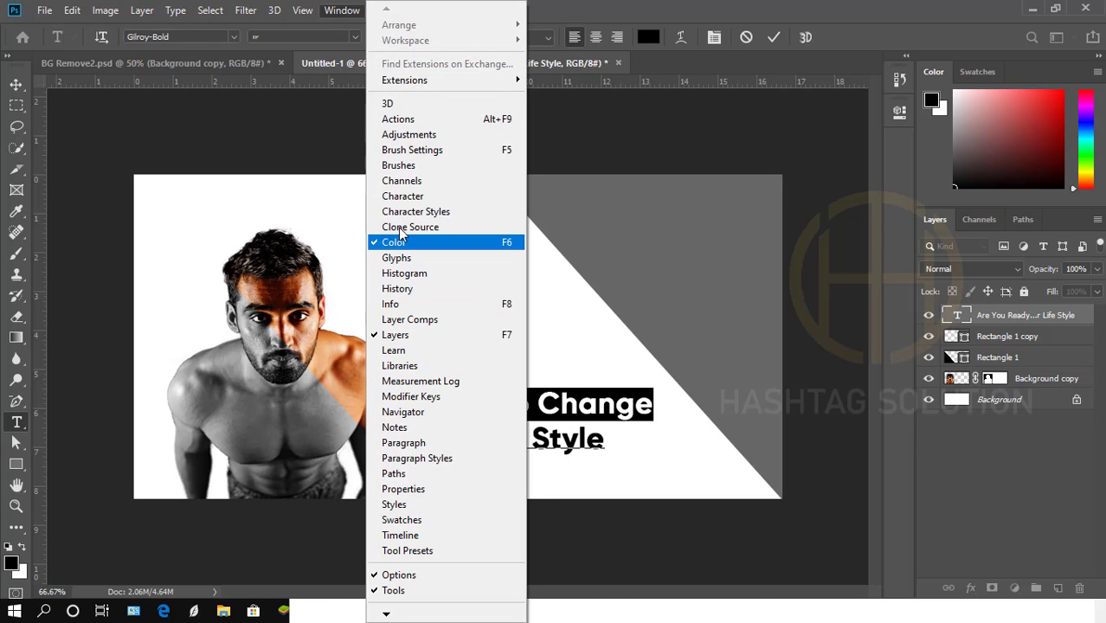
left_click(403, 196)
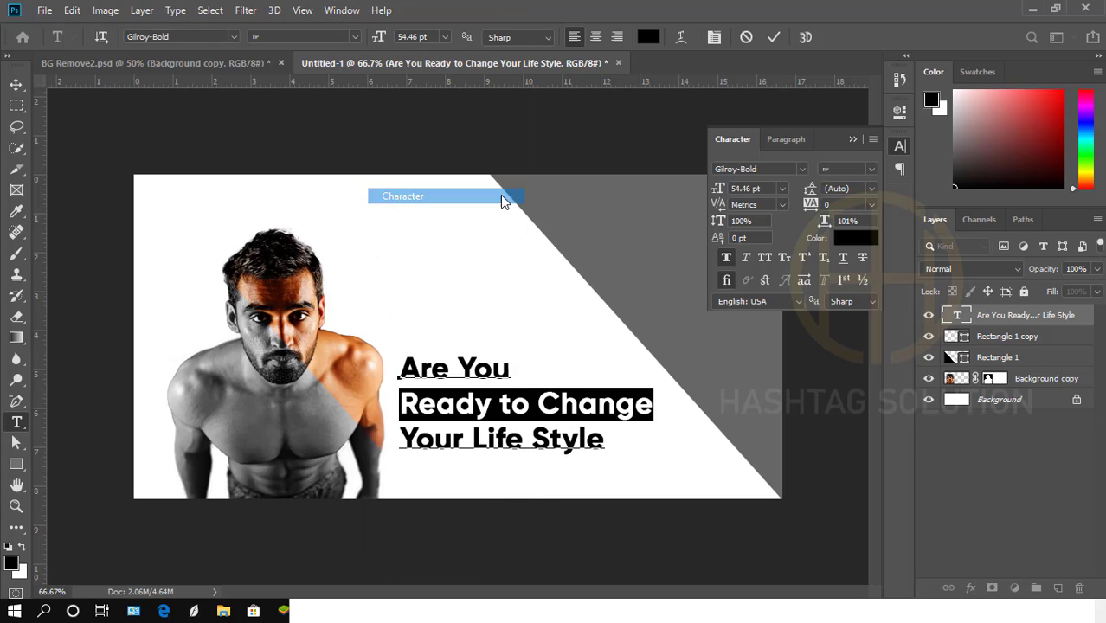
left_click(764, 257)
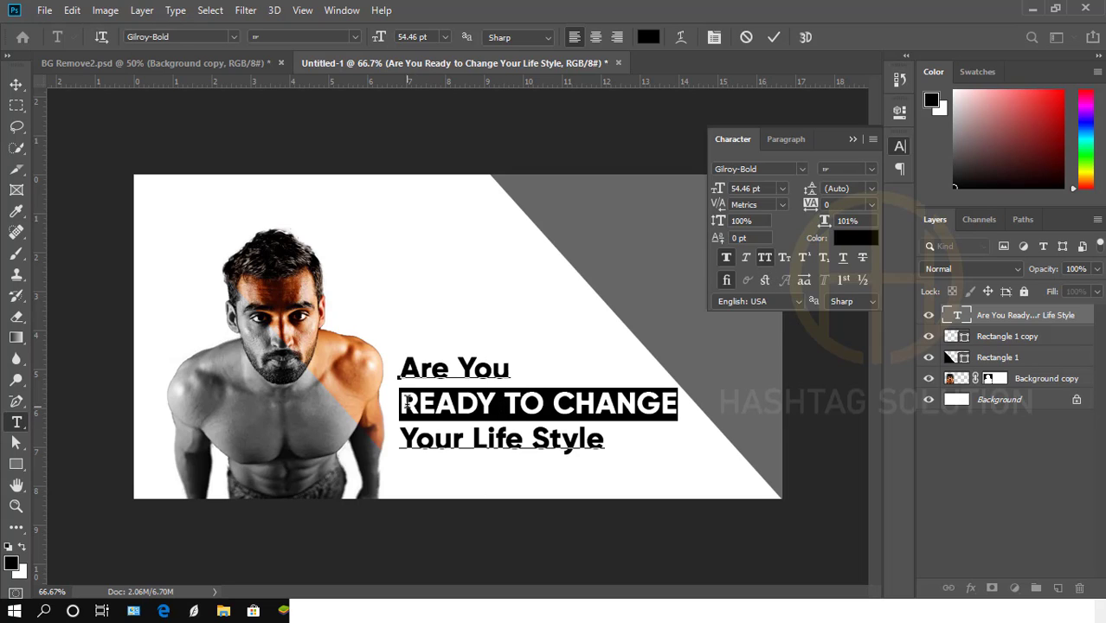
Step: Color the headline's middle line crimson with CMYK 0, 100, 80, 0 and commit the text edit
left_click(853, 238)
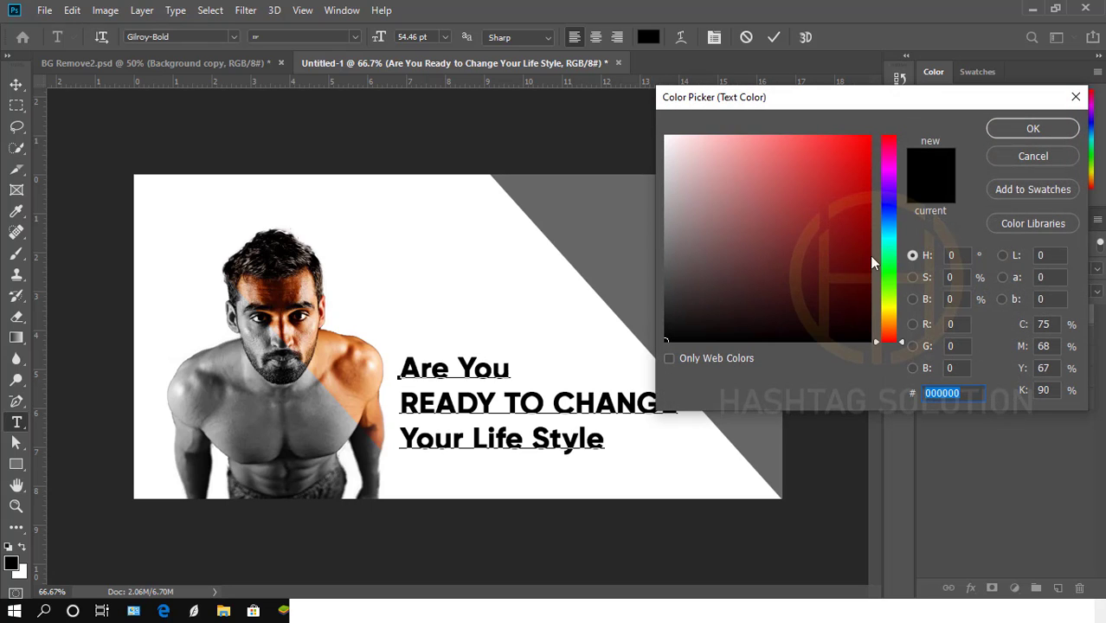
left_click_drag(855, 150, 869, 149)
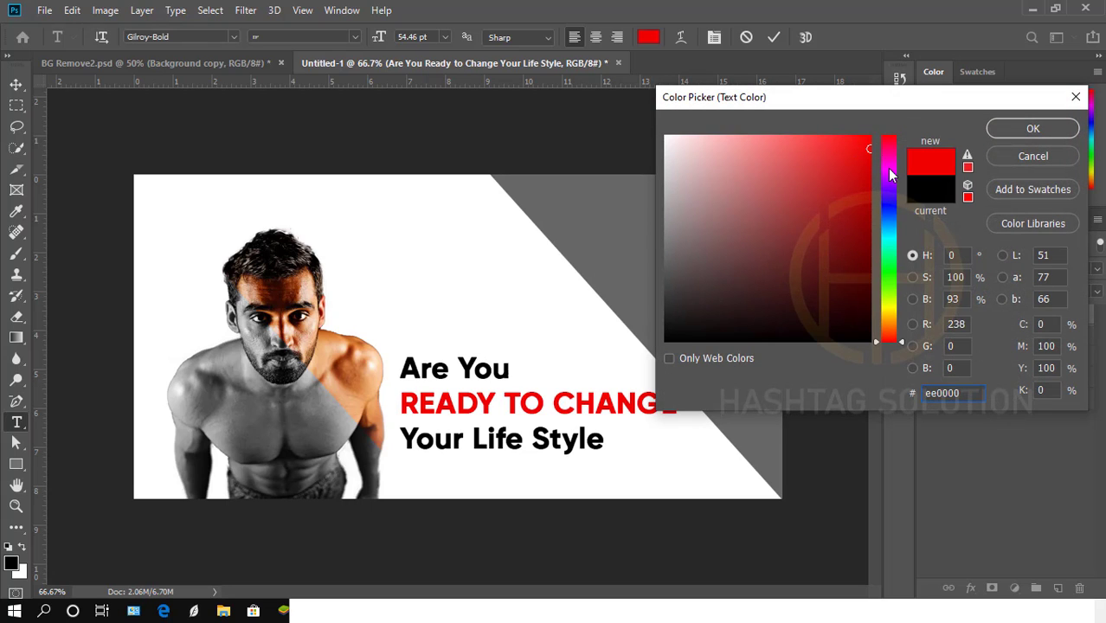
type("ec2222")
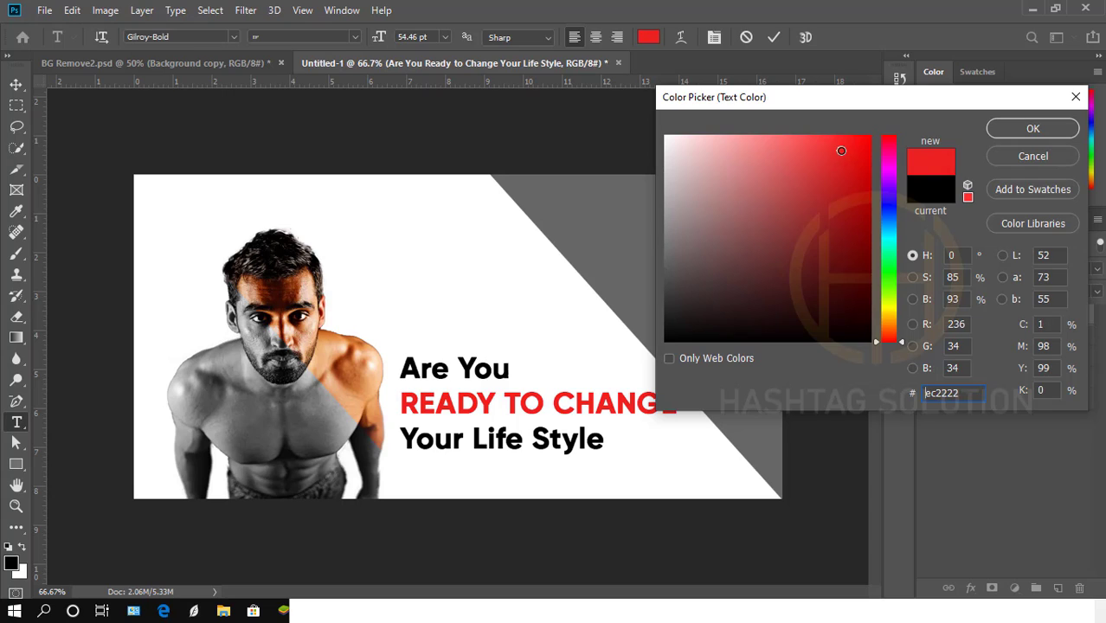
key("ctrl+a")
type("0100")
key("Tab")
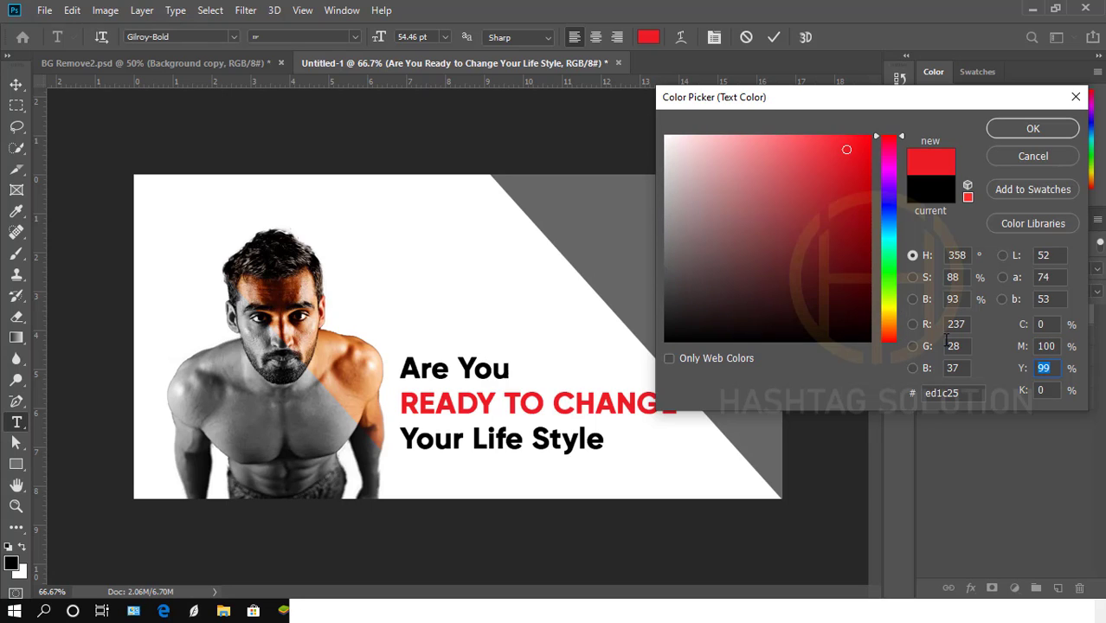
type("80")
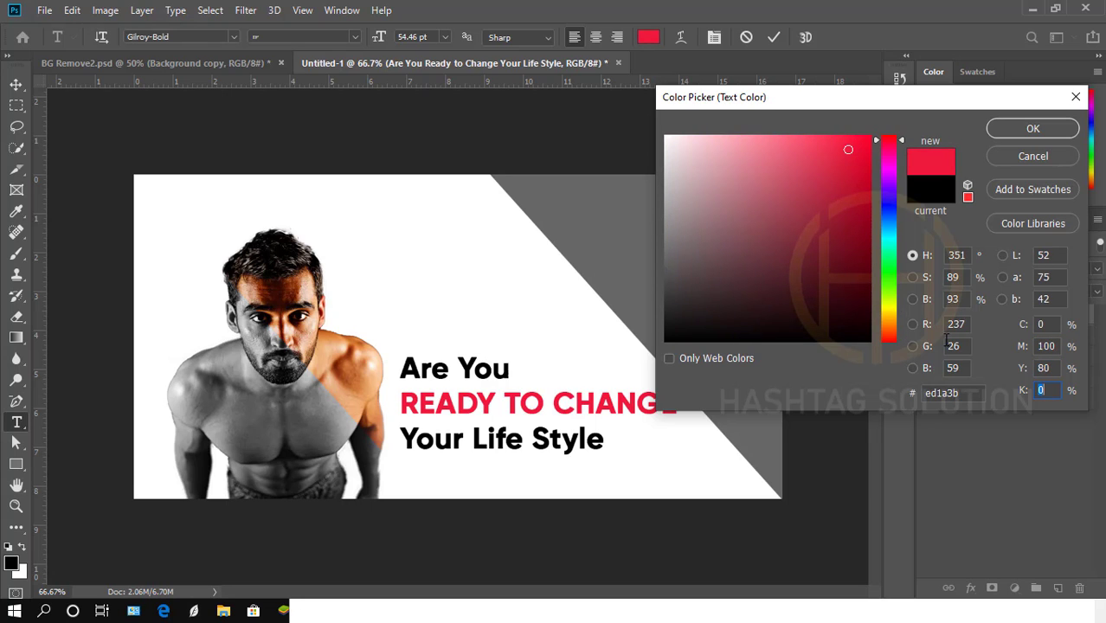
key("Return")
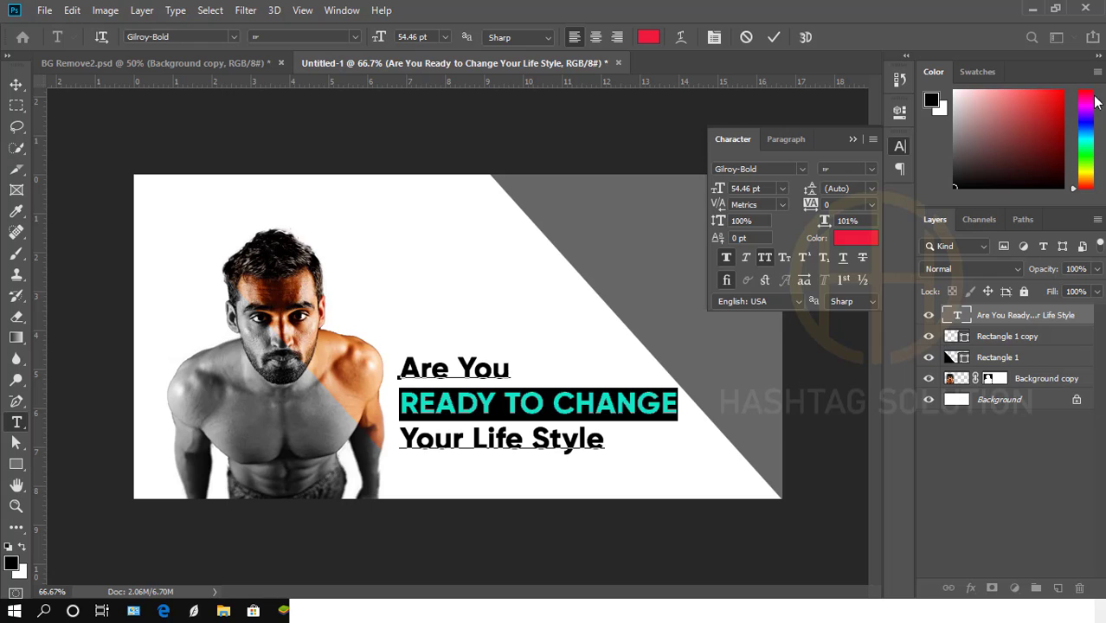
left_click(773, 37)
key("v")
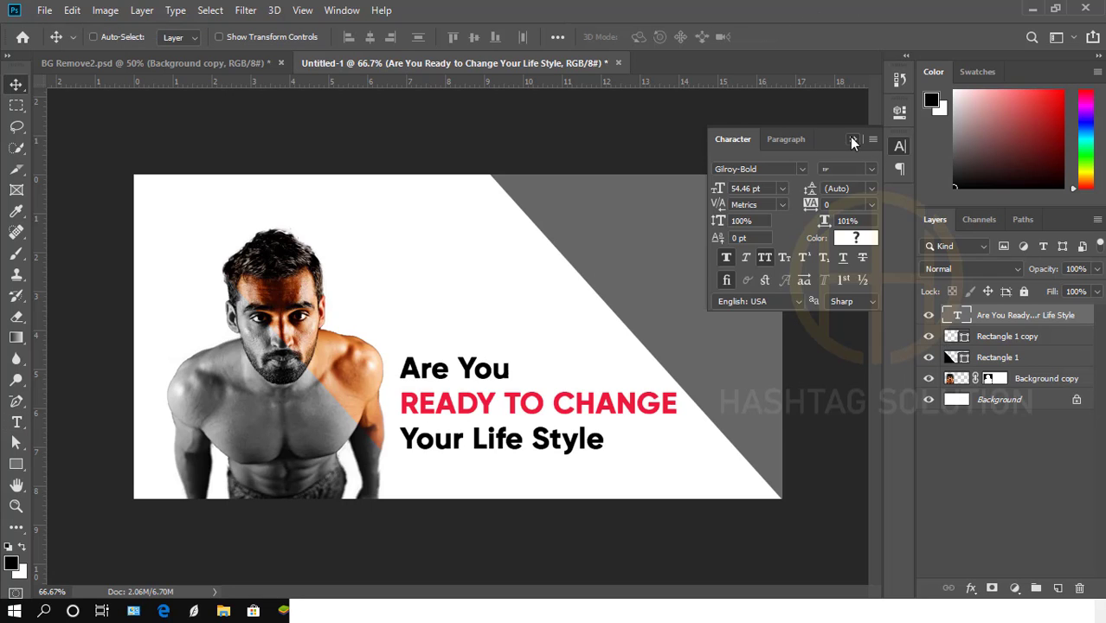
left_click(853, 140)
Step: Begin placing an embedded file and browse to the drives under This PC
scroll(754, 410, "down", 1)
scroll(754, 410, "up", 2)
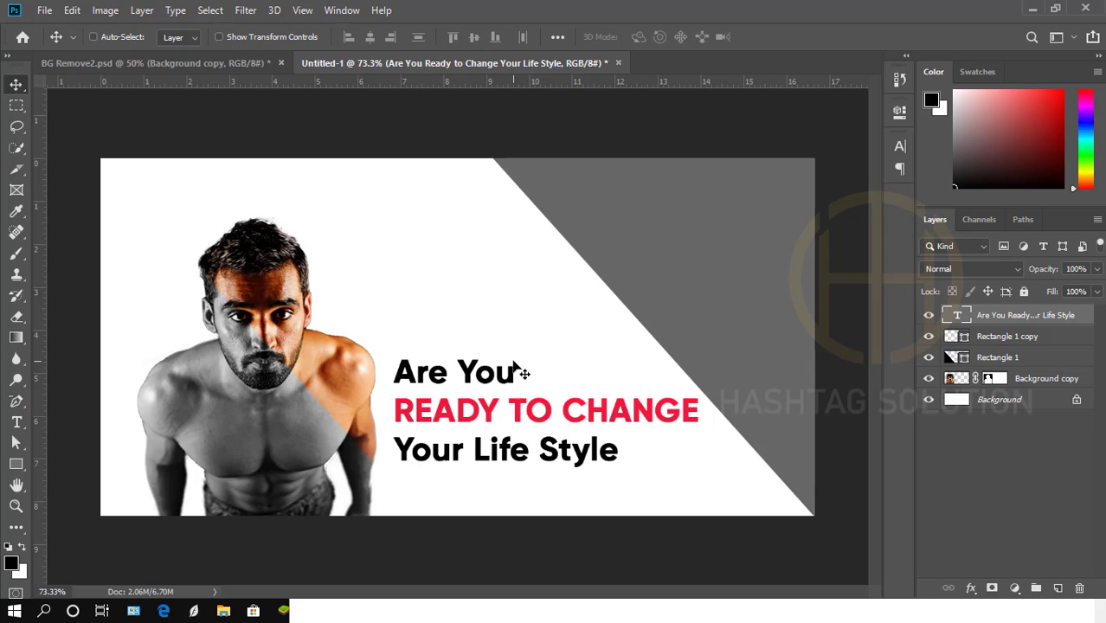
left_click(44, 11)
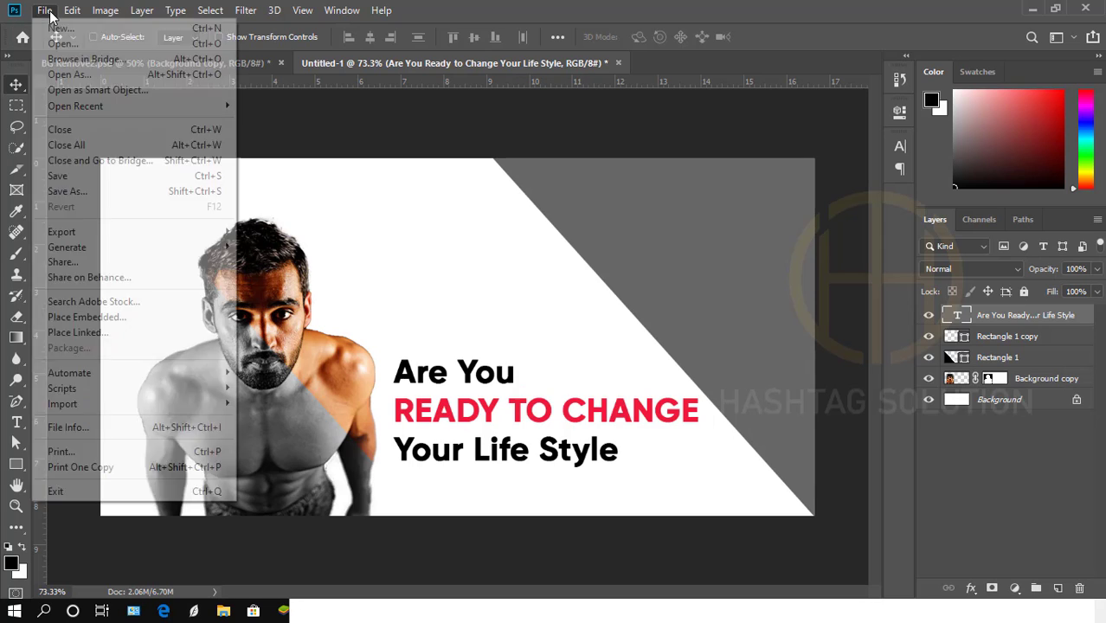
left_click(91, 317)
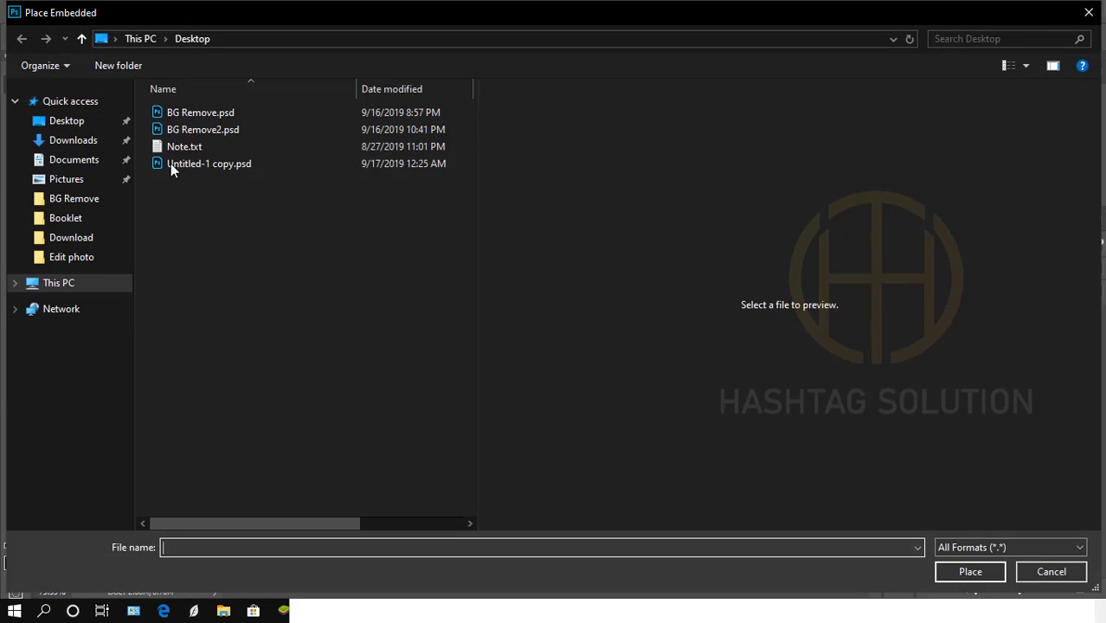
left_click(58, 286)
scroll(311, 415, "down", 2)
double_click(248, 508)
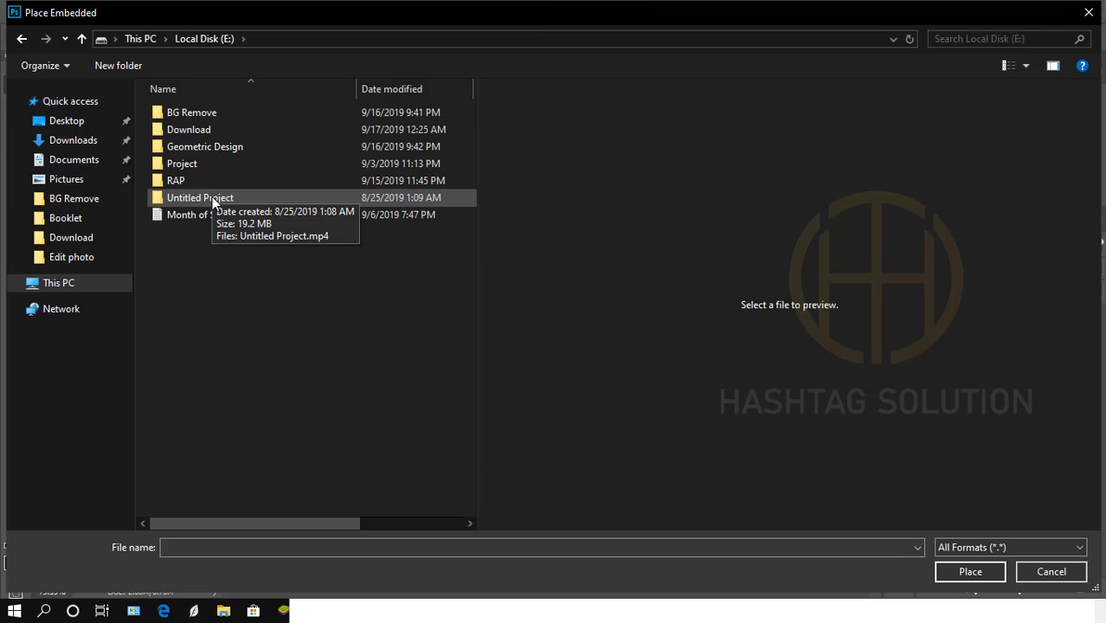
double_click(205, 163)
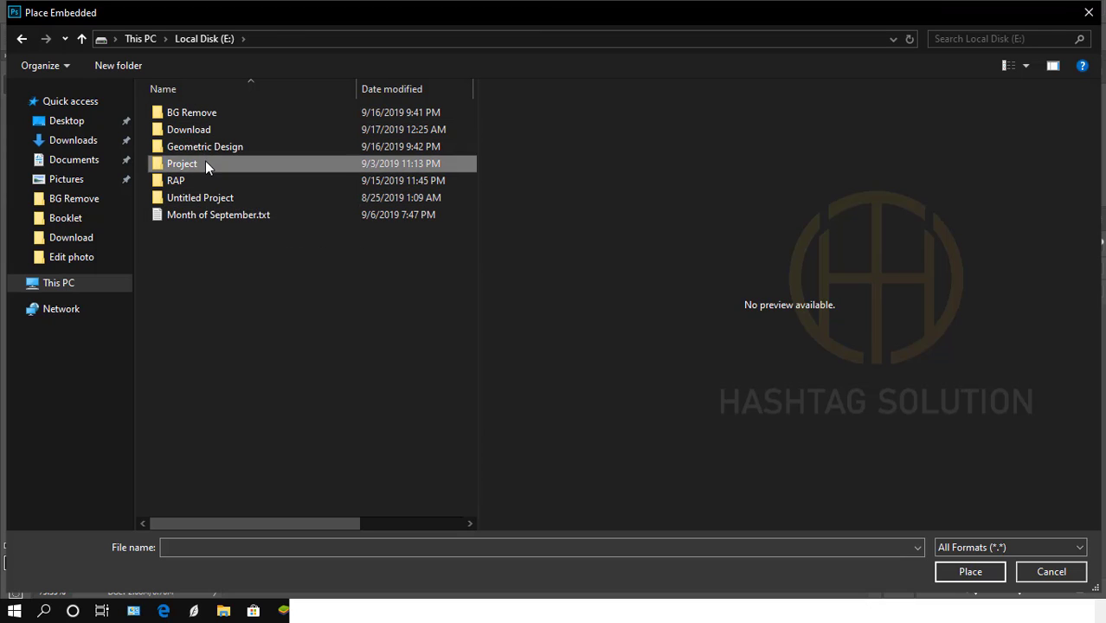
left_click(83, 40)
left_click(82, 39)
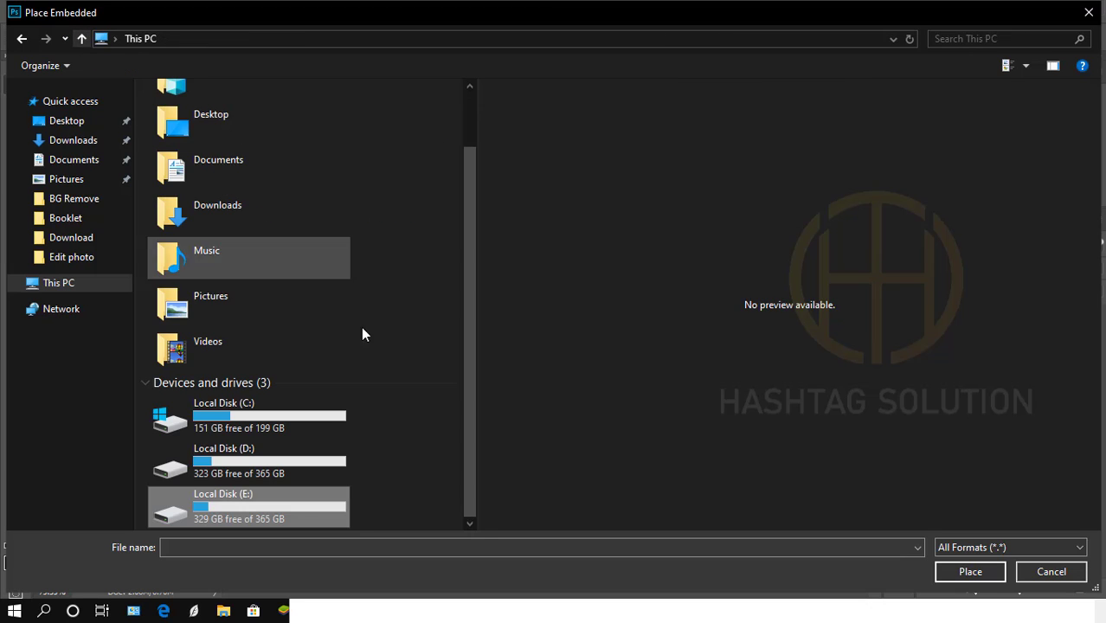
Step: Place the embedded file HT-Logo.png from the Design > Logo folder on Local Disk (D:)
double_click(241, 449)
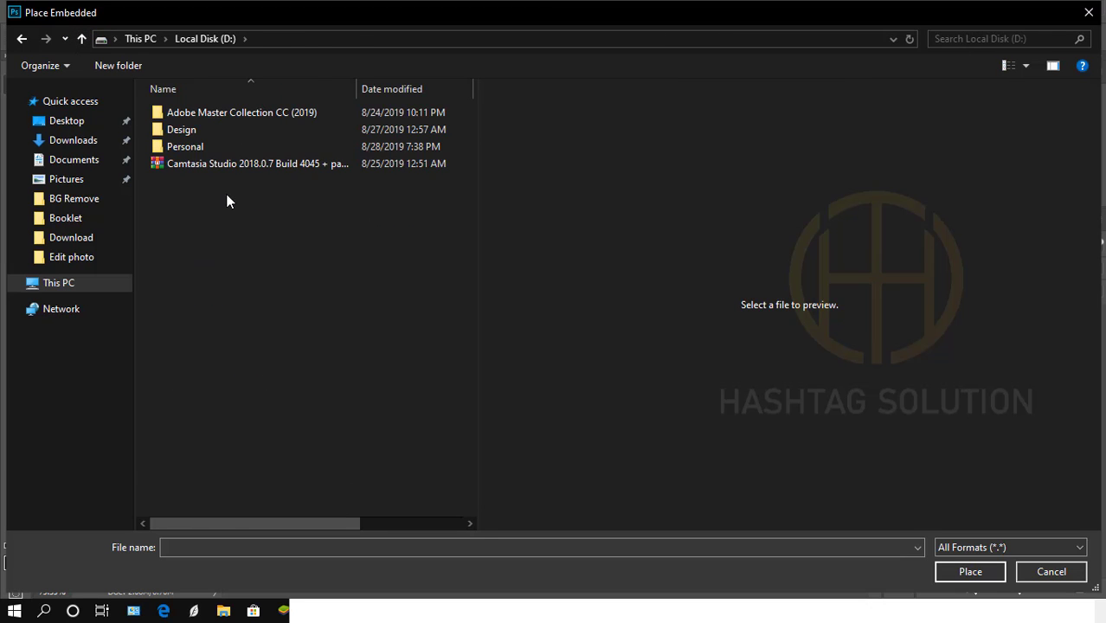
double_click(216, 146)
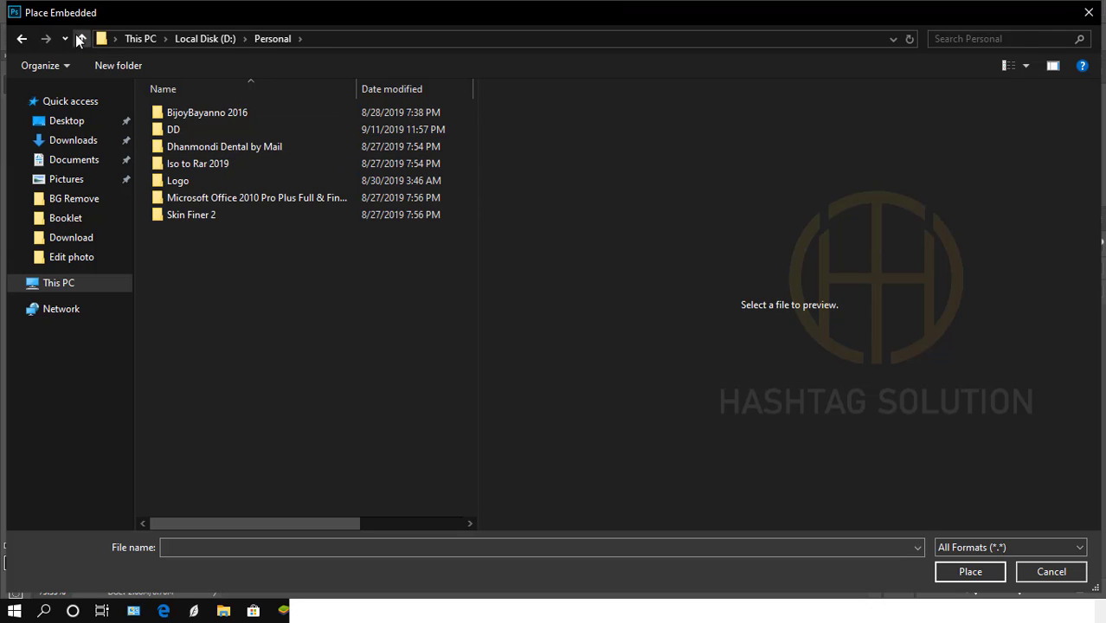
left_click(81, 39)
double_click(214, 129)
double_click(188, 114)
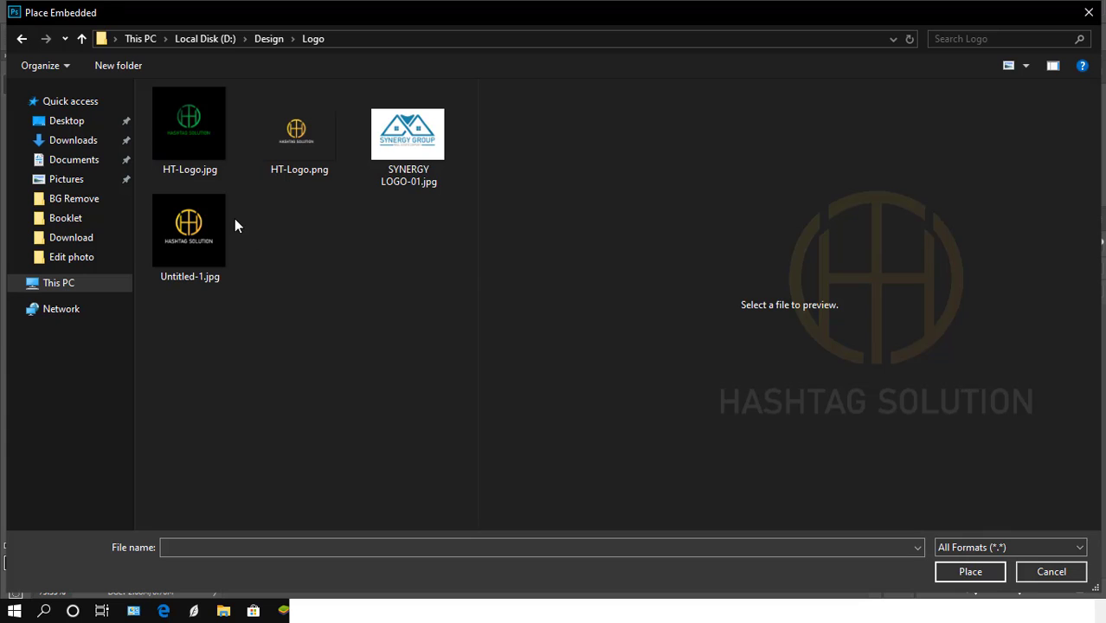
double_click(295, 143)
Step: Scale the placed logo down to about 25% and position it on the upper part of the gray triangle
left_click_drag(489, 264, 742, 214)
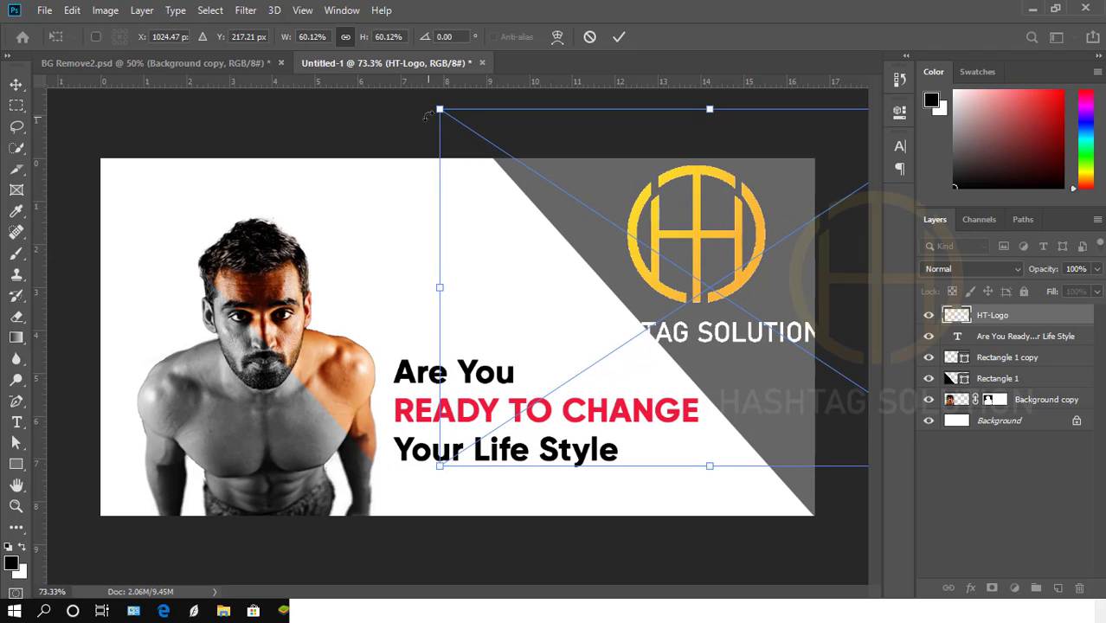
left_click_drag(439, 110, 753, 317)
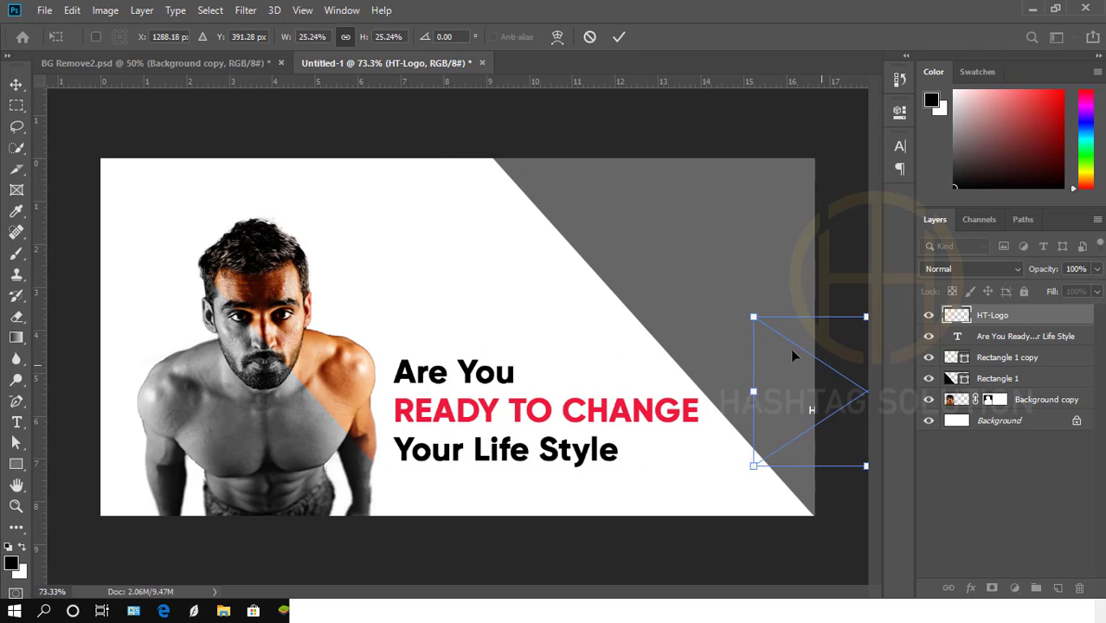
left_click_drag(790, 347, 700, 200)
left_click(619, 37)
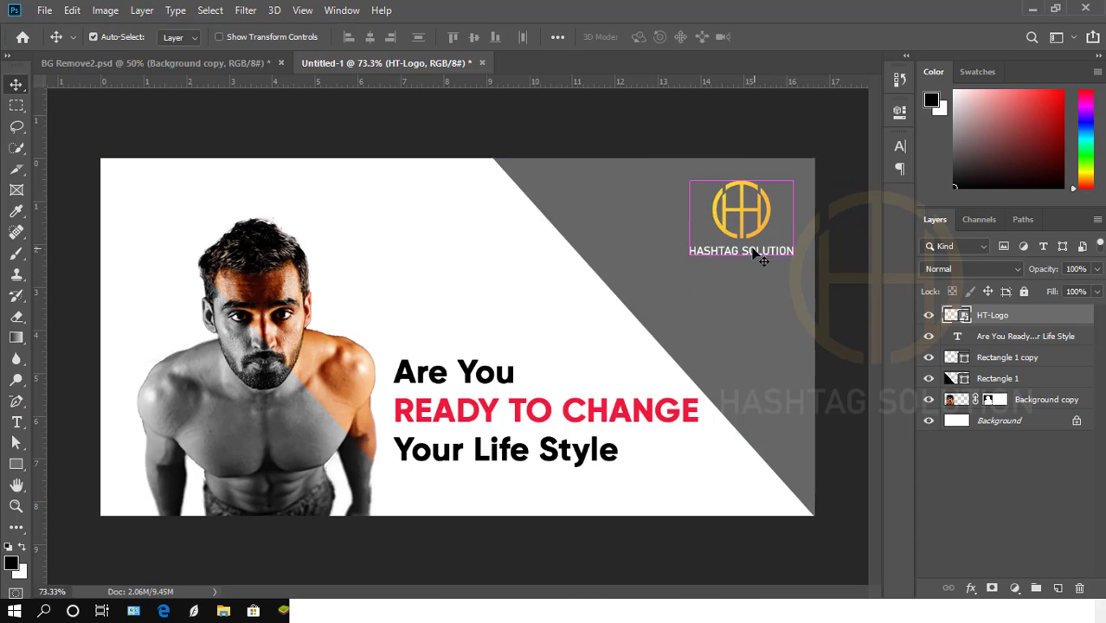
Step: Shrink the logo further to about 19% and reposition it near the gray triangle's upper right corner
key("ctrl+t")
left_click_drag(634, 158, 683, 191)
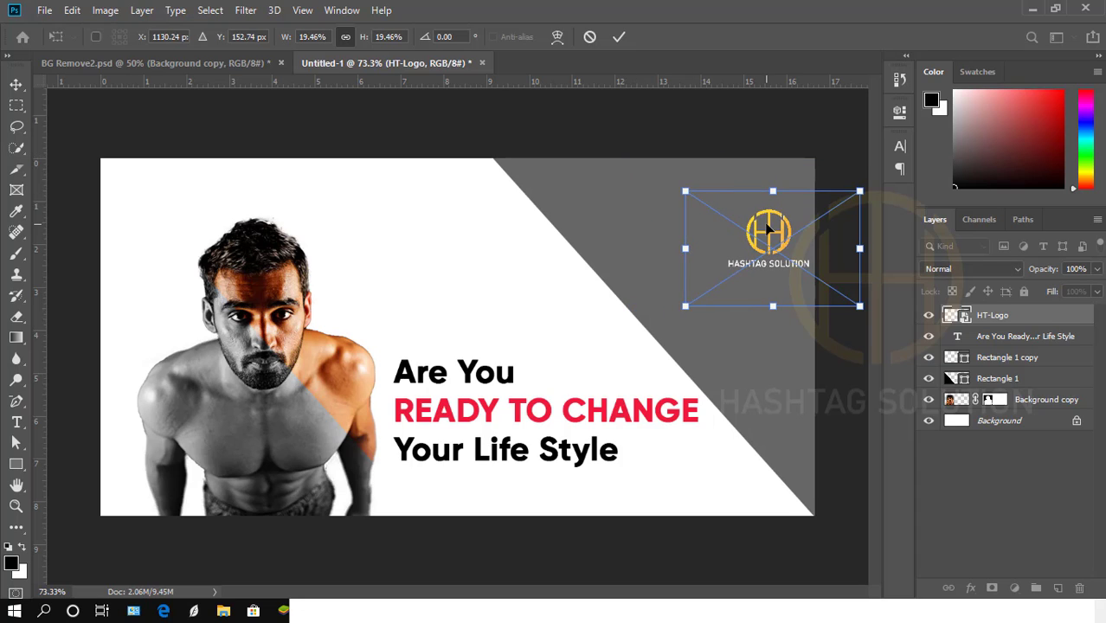
left_click_drag(765, 230, 732, 209)
left_click(620, 37)
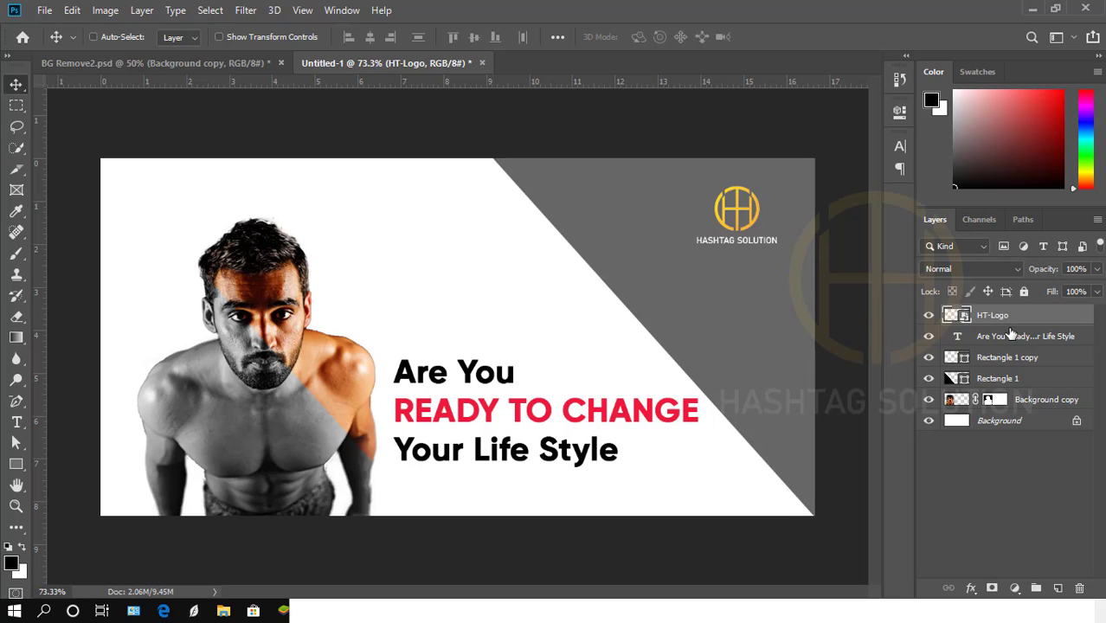
double_click(961, 318)
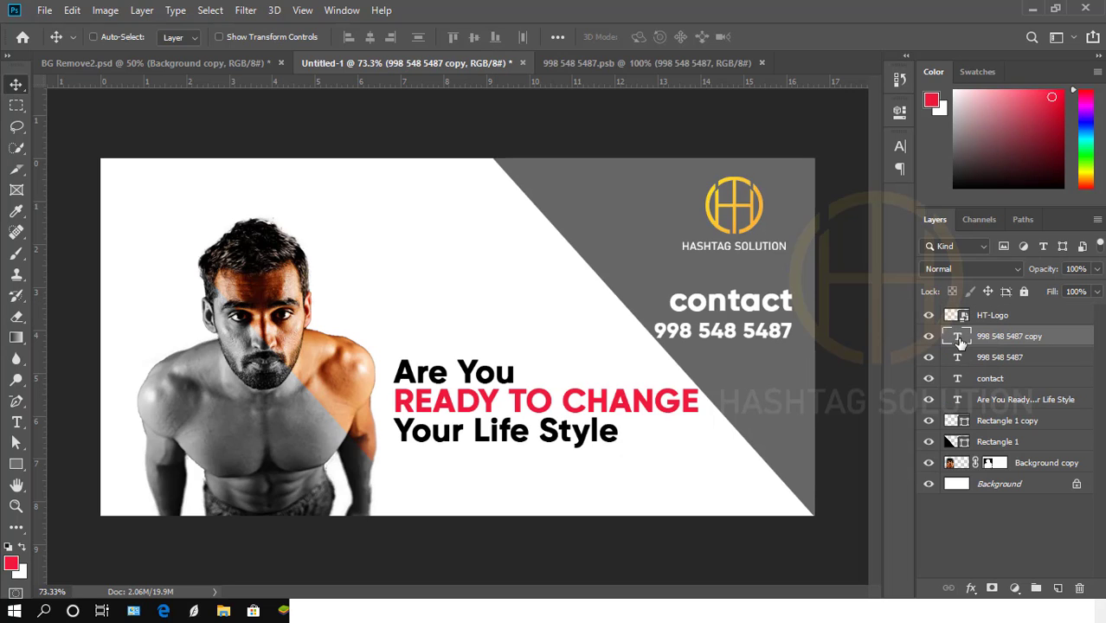
double_click(958, 337)
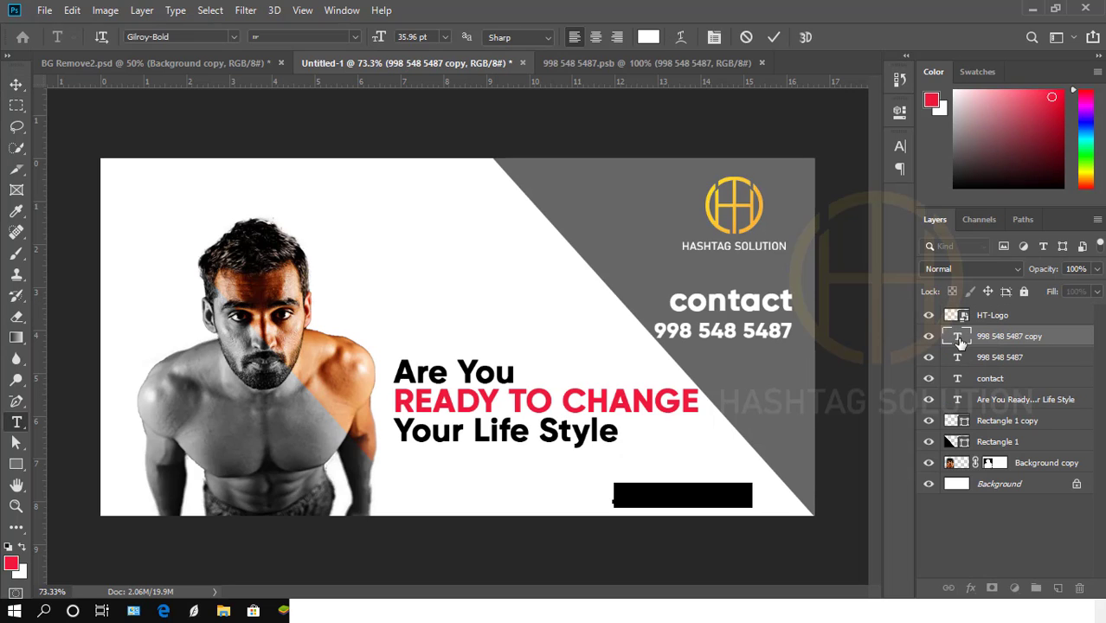
key("BackSpace")
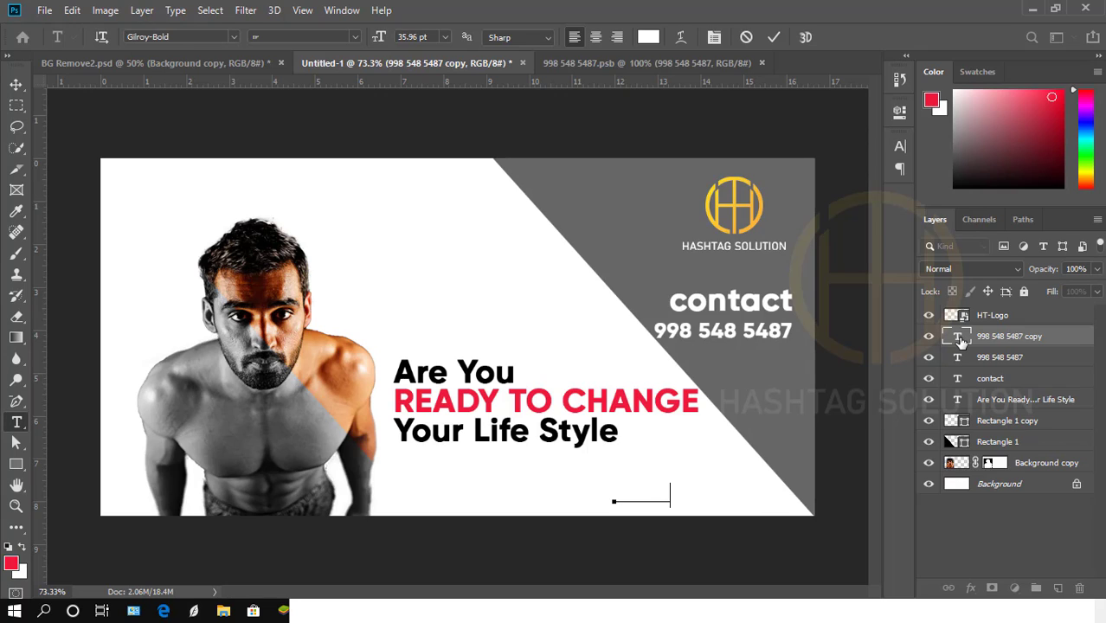
type("www")
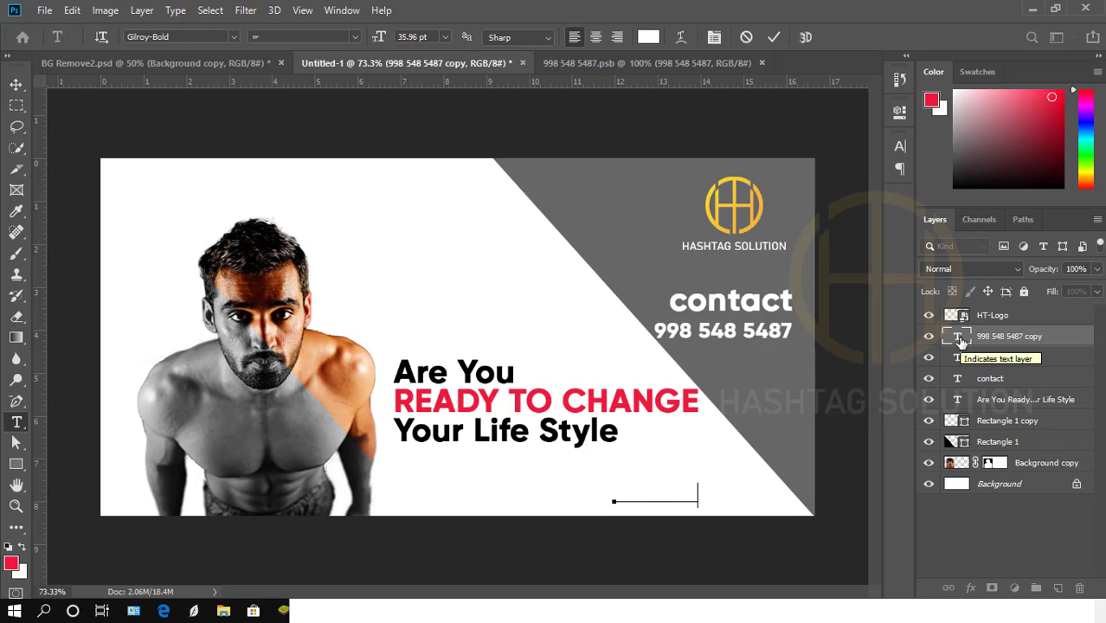
type(".ha")
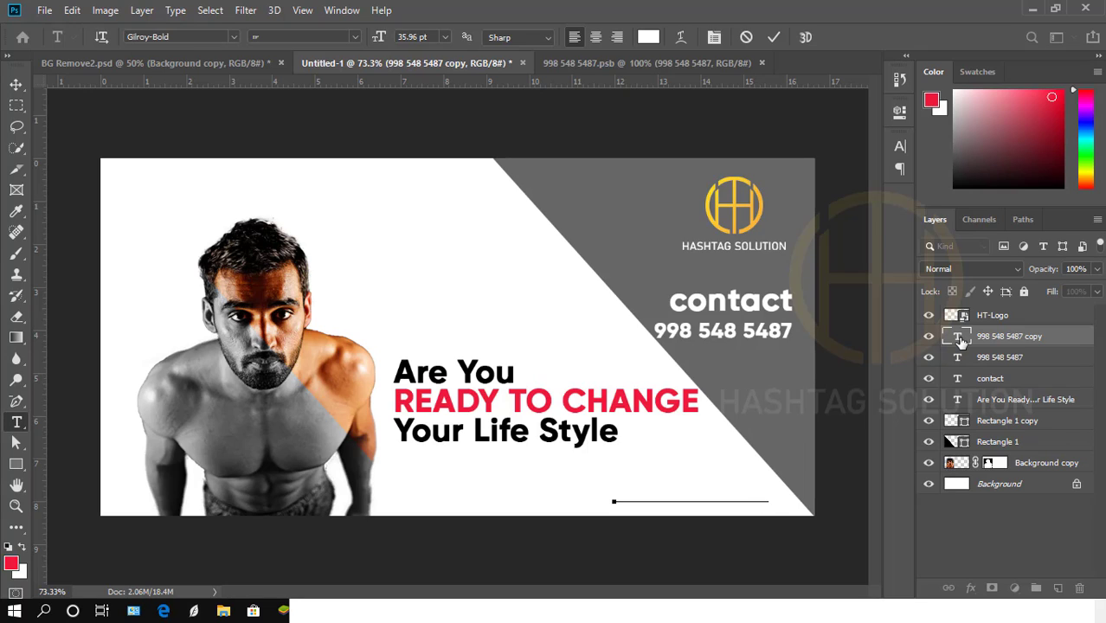
type("solution")
key("BackSpace")
key("BackSpace")
type("on")
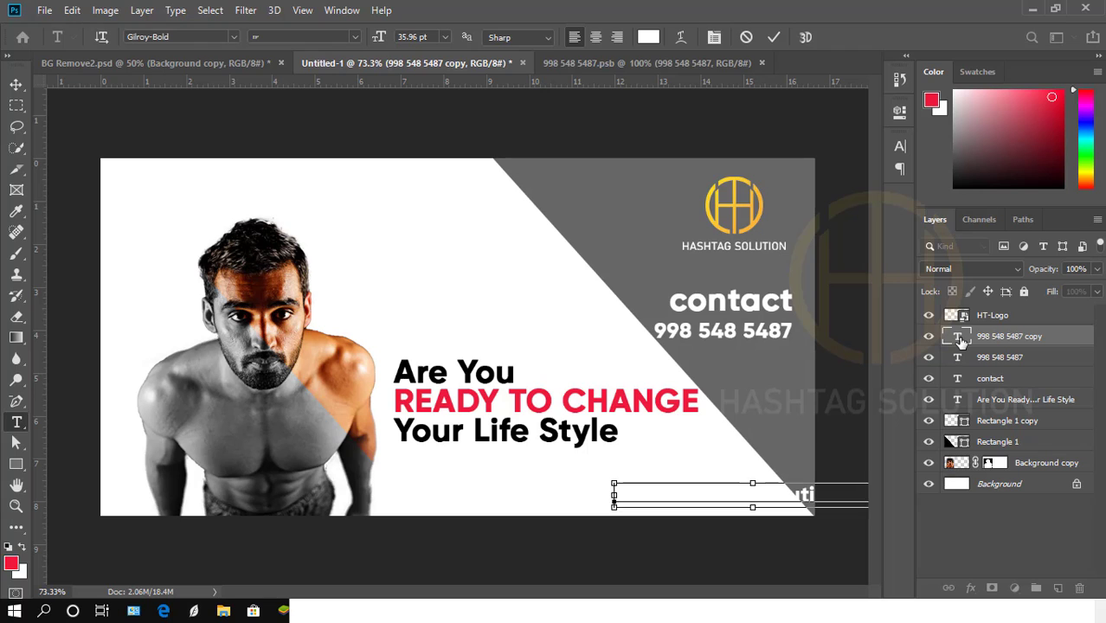
Step: Color the web address dark gray and shift it left onto the white area below the headline
key("ctrl+a")
left_click(901, 146)
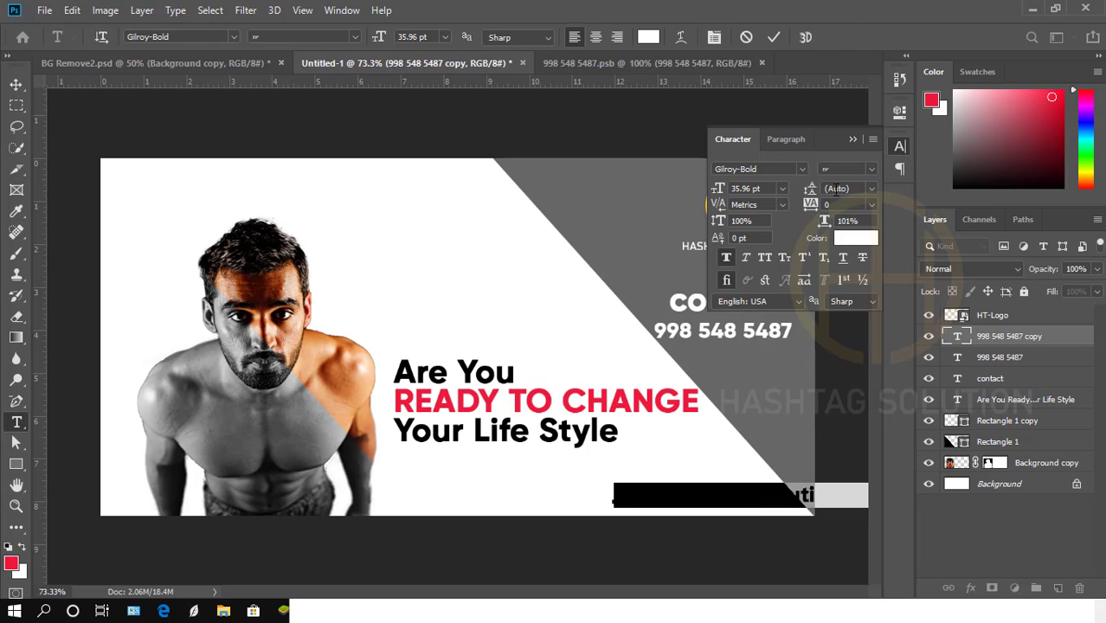
left_click(854, 247)
type("2f2f2f")
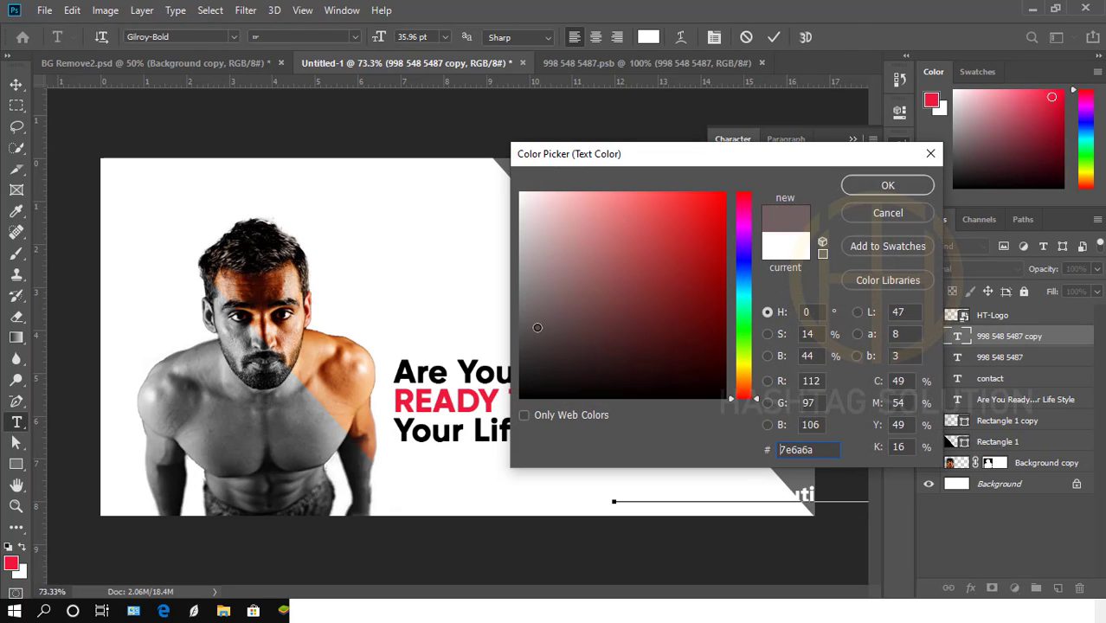
left_click(888, 186)
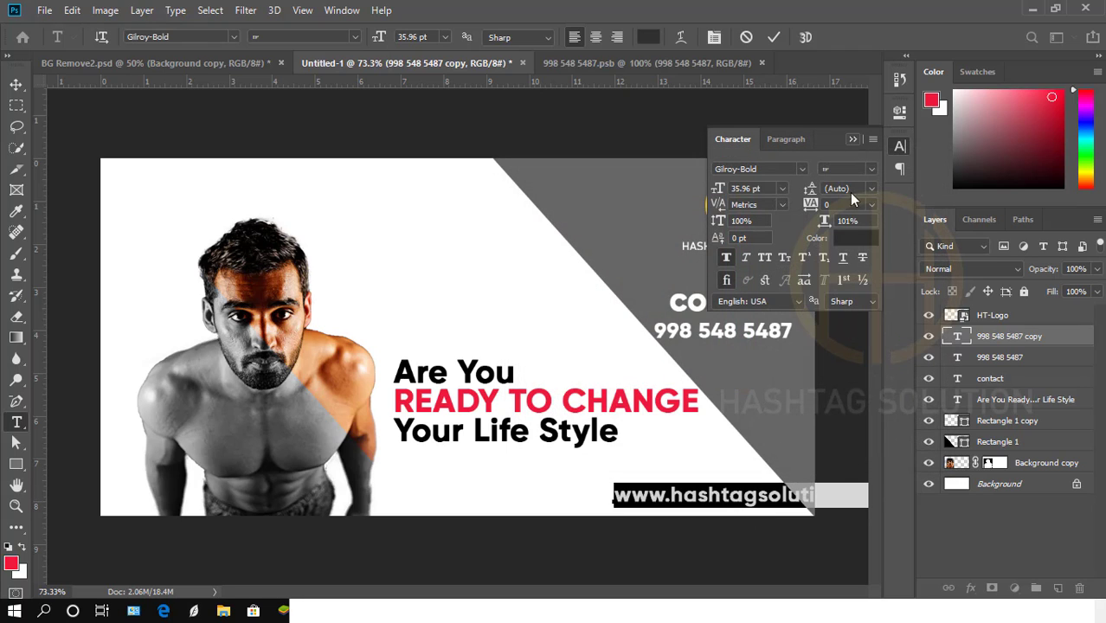
left_click_drag(731, 509, 621, 510)
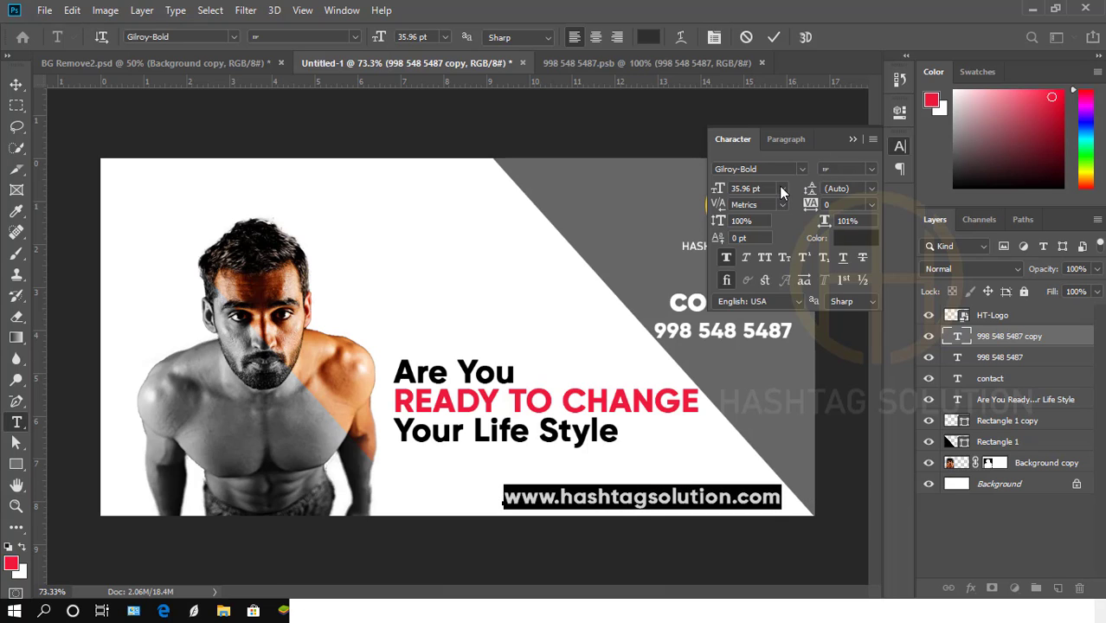
Step: Change the web address font to Gilroy-Regular
left_click(800, 169)
left_click(801, 169)
type("gi")
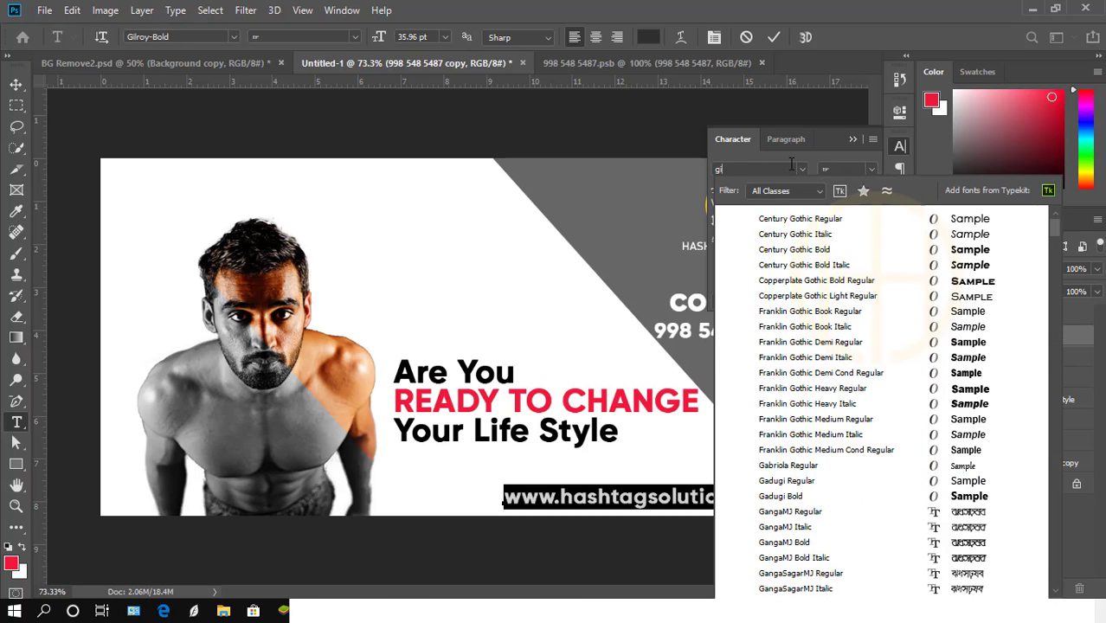
type("lroy-Regular")
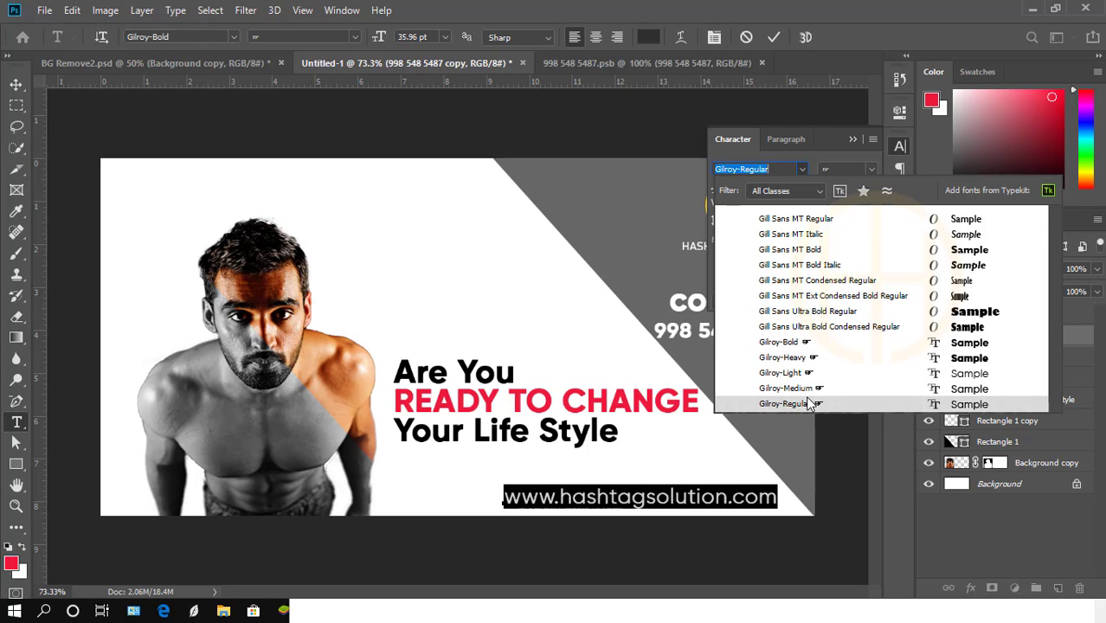
left_click(807, 401)
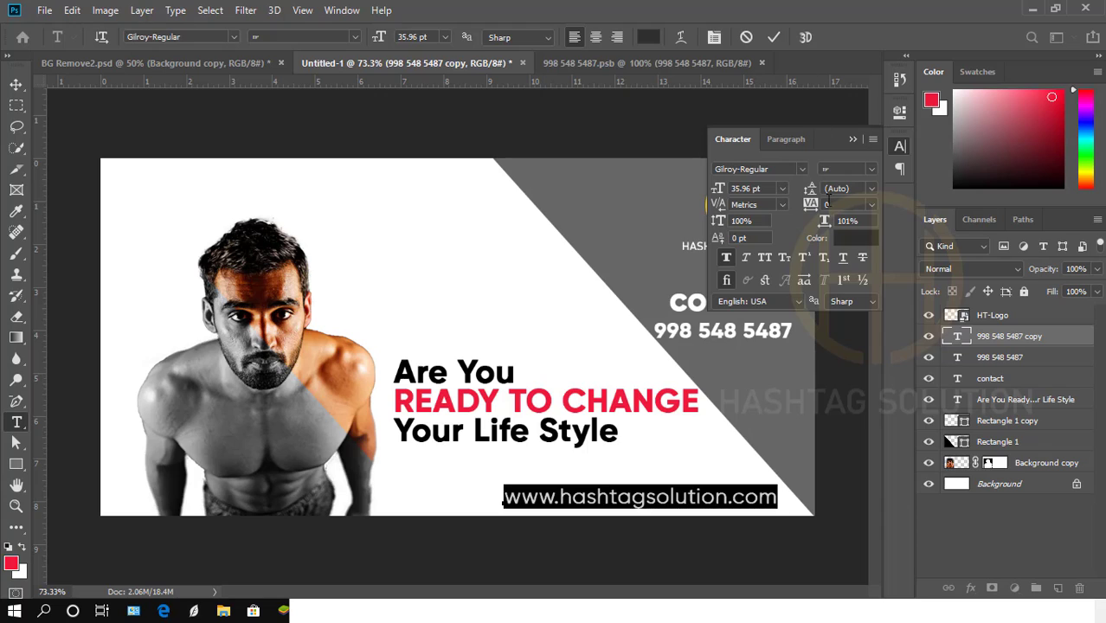
Step: Set the web address font size to 30 pt
left_click(764, 188)
type("30")
key("Return")
left_click_drag(808, 211, 809, 212)
left_click(872, 206)
left_click(837, 301)
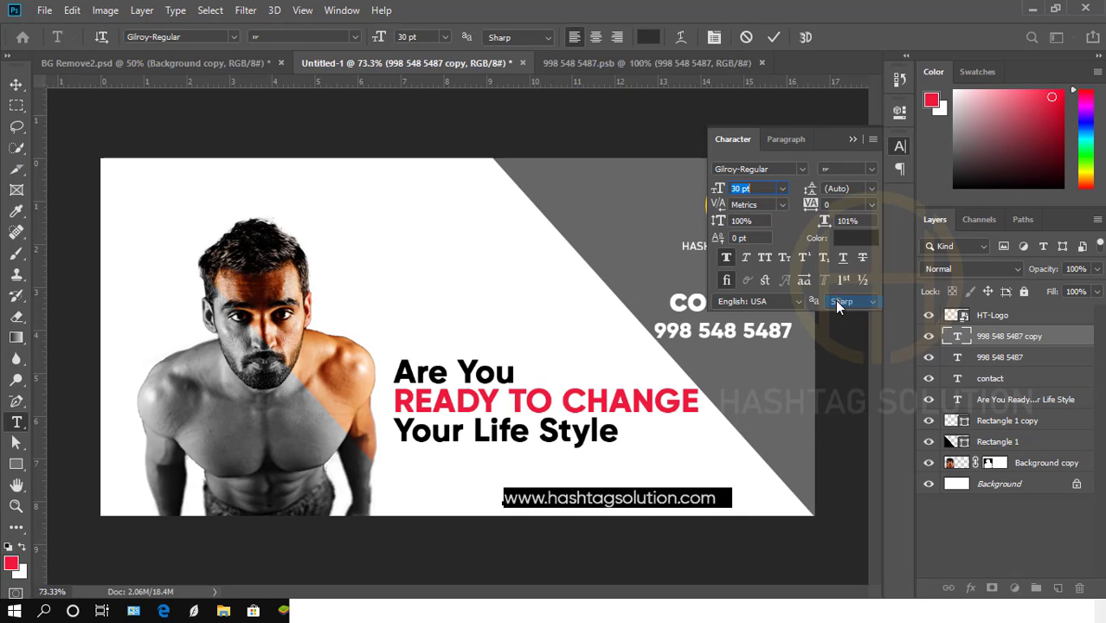
Step: Commit the text edit and move the web address right, close to the diagonal edge of the gray triangle
left_click(16, 84)
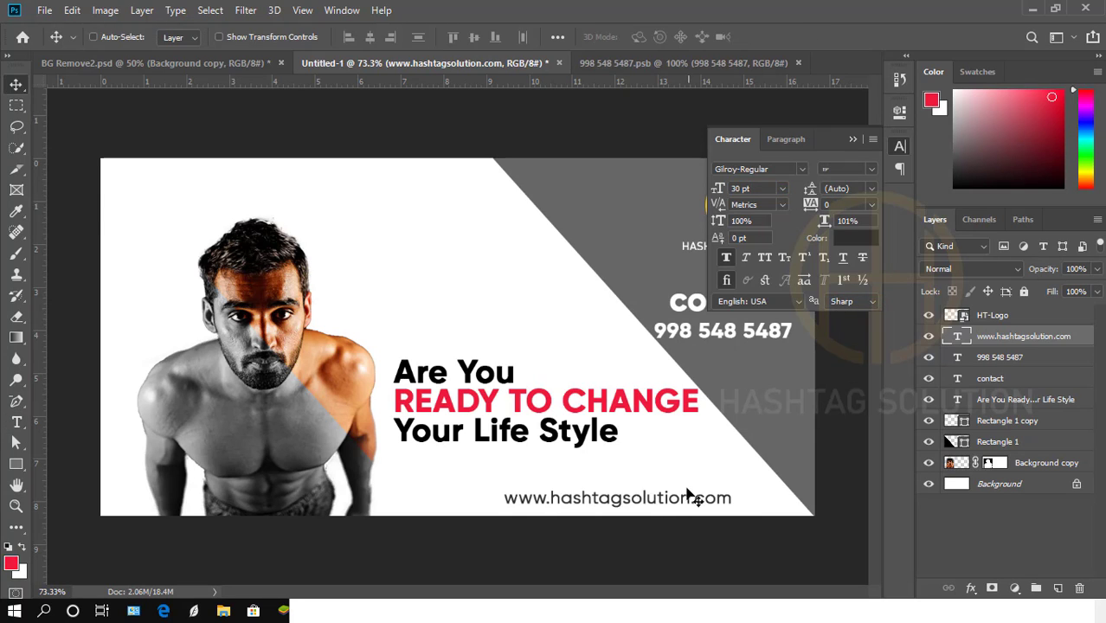
left_click_drag(681, 507, 718, 509)
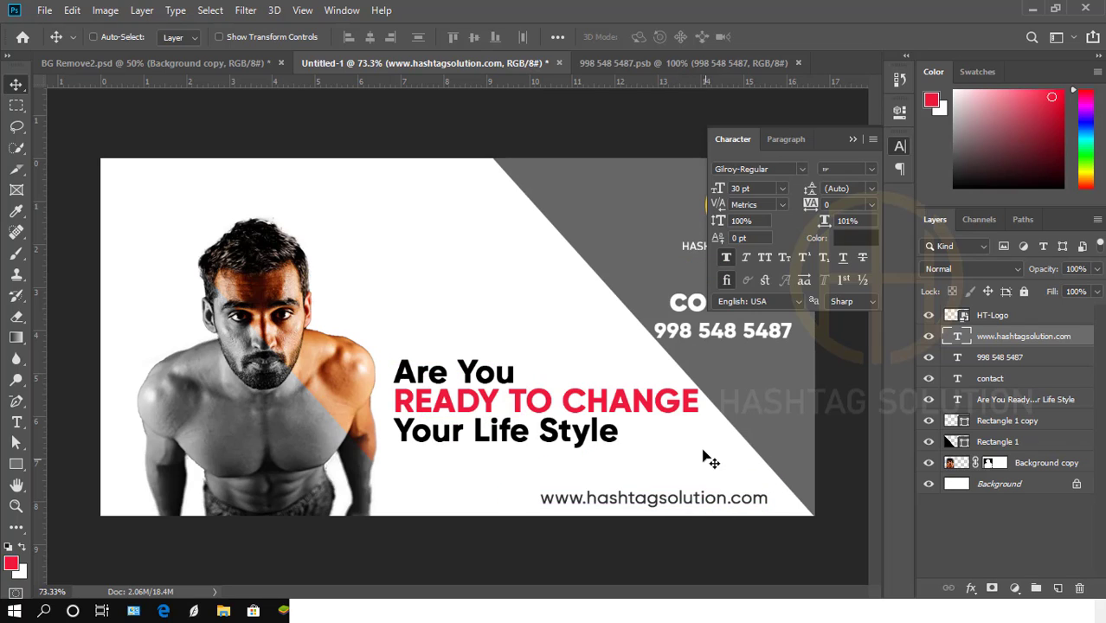
left_click(851, 140)
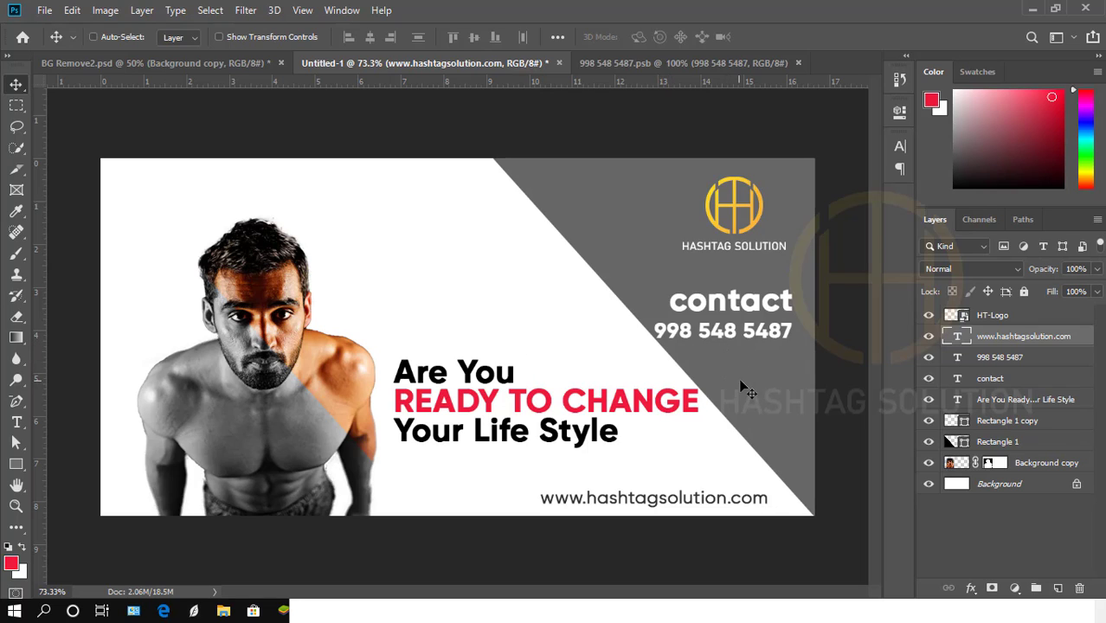
Step: Duplicate the phone number text onto the white area above the headline and color it crimson ed1a3b, sampled from the headline's middle line
left_click(1006, 359)
left_click_drag(749, 346, 449, 252)
left_click(900, 146)
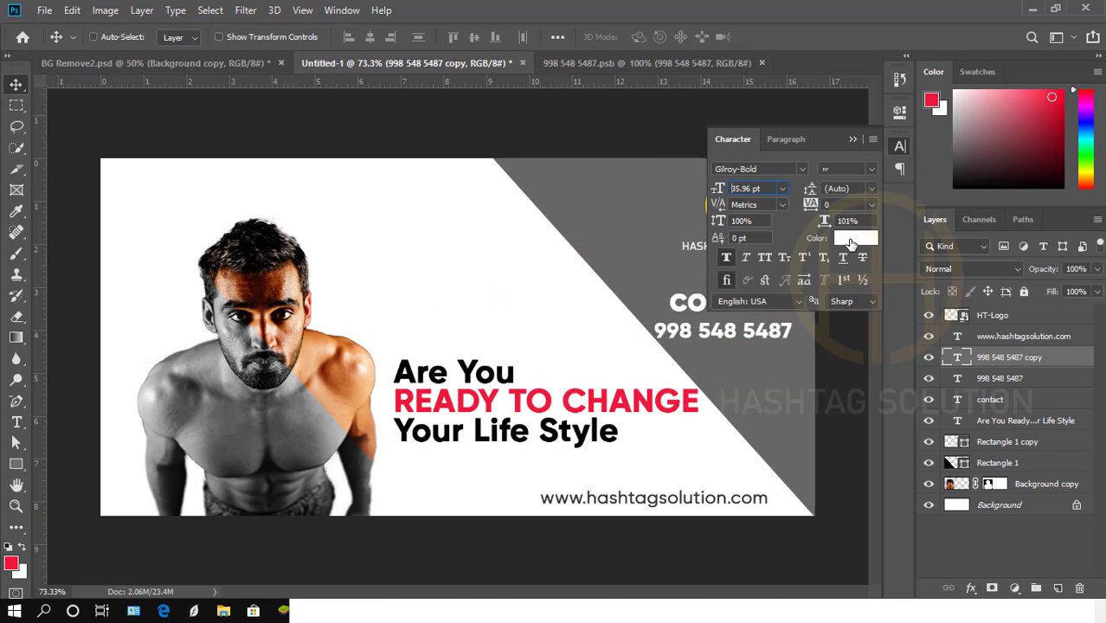
left_click(848, 245)
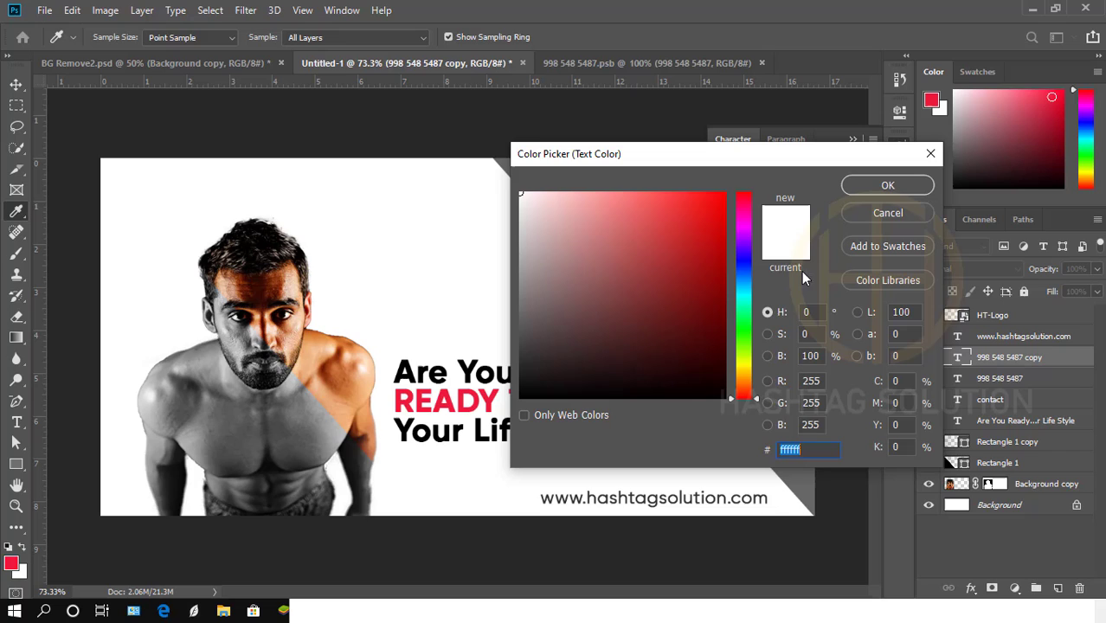
left_click(459, 399)
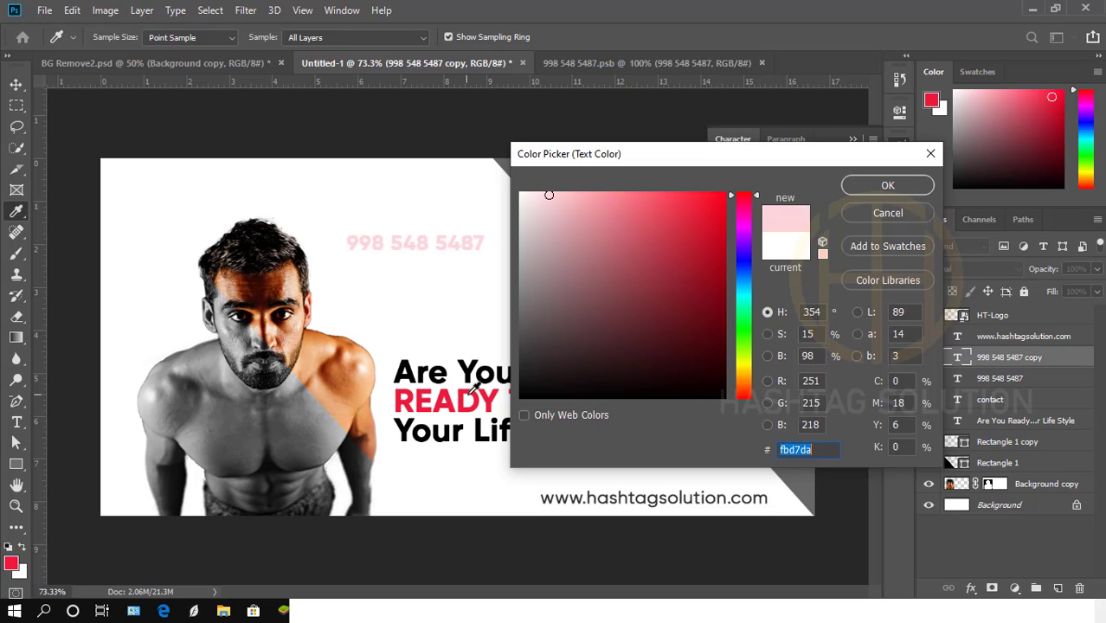
left_click(492, 400)
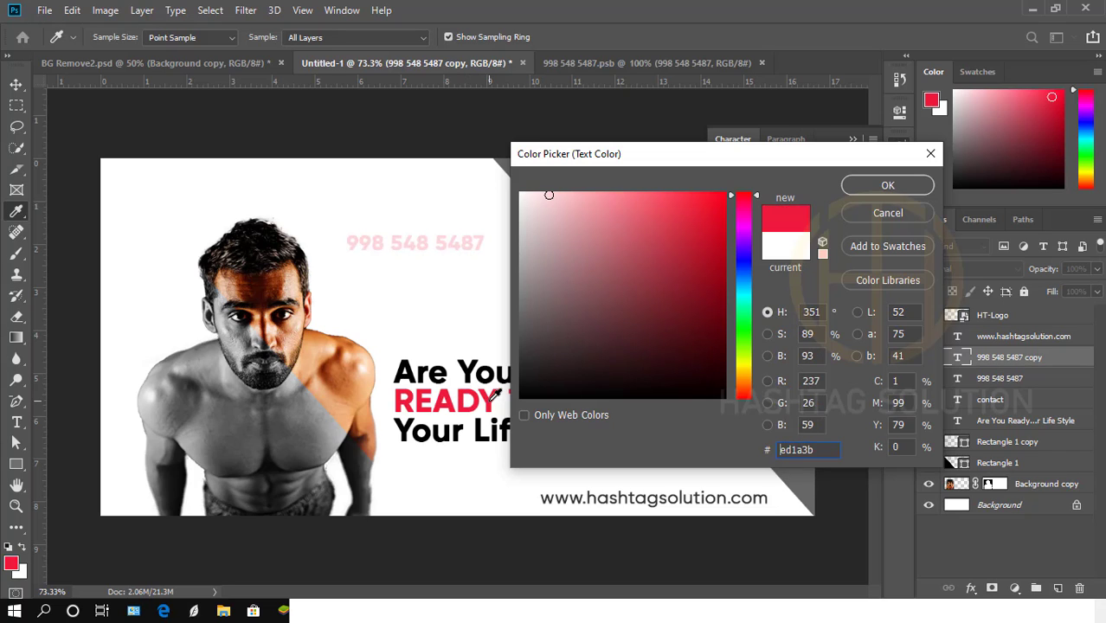
left_click(894, 187)
Step: Replace the crimson copy's text with the price "1299/-" and commit the edit
double_click(459, 249)
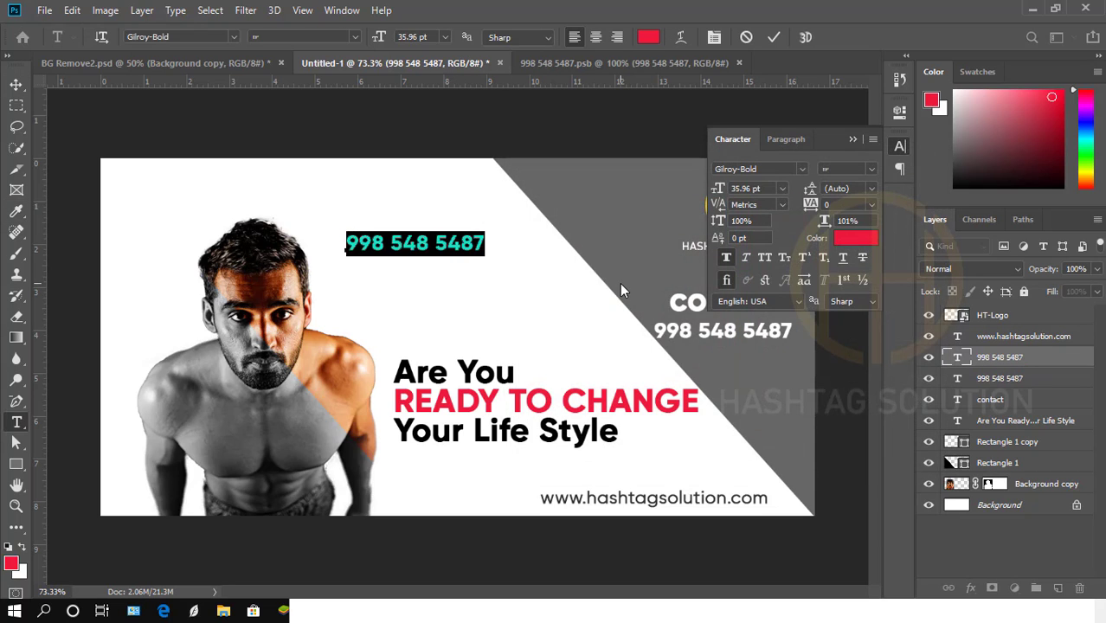
type("1")
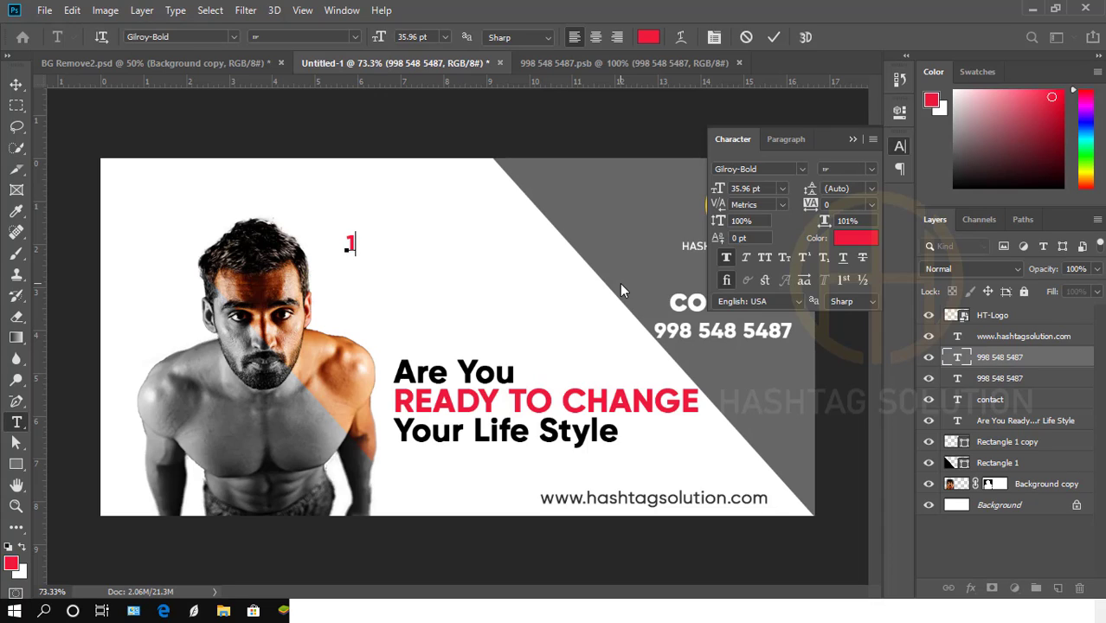
type("29")
key("Right")
key("Right")
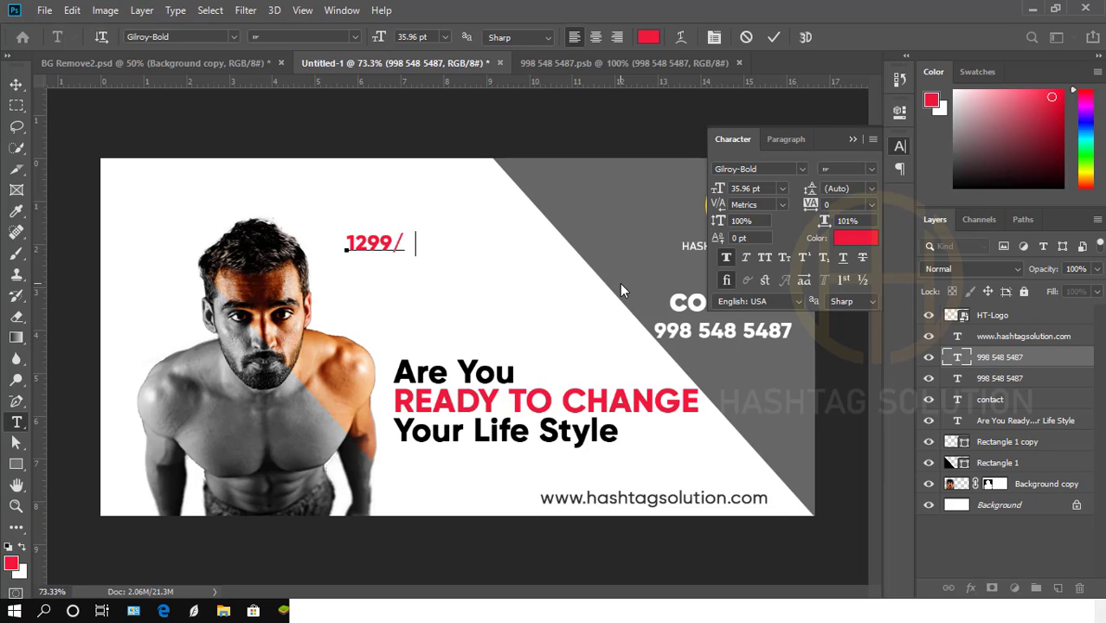
left_click(853, 139)
left_click(774, 38)
key("v")
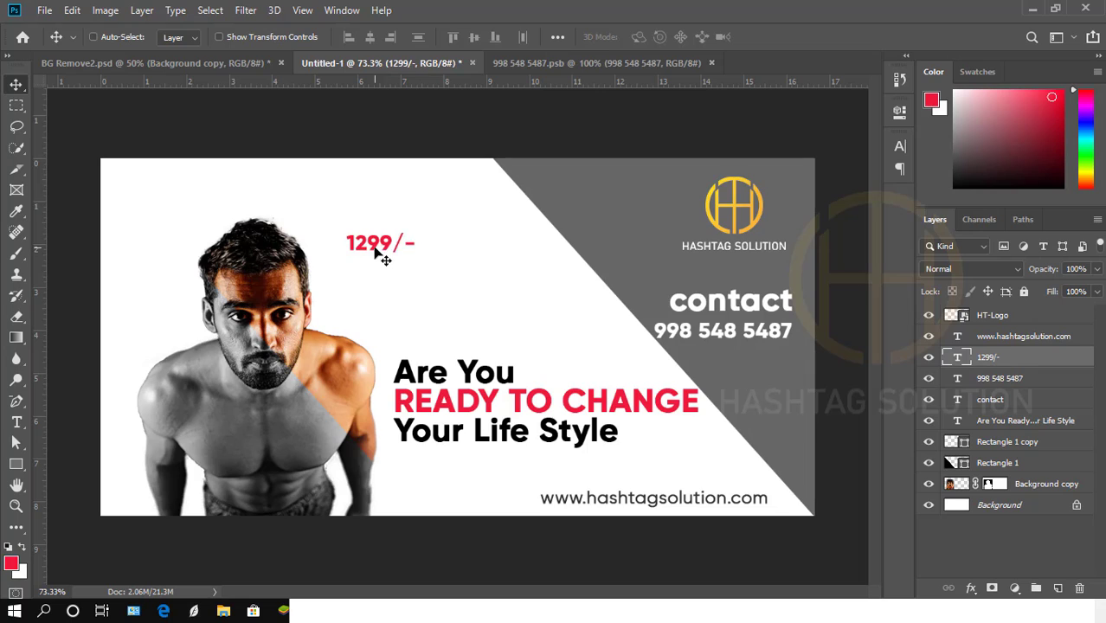
Step: Duplicate the 1299/- price text directly beneath itself and replace the copy's wording with "Per Month"
left_click_drag(380, 253, 423, 289)
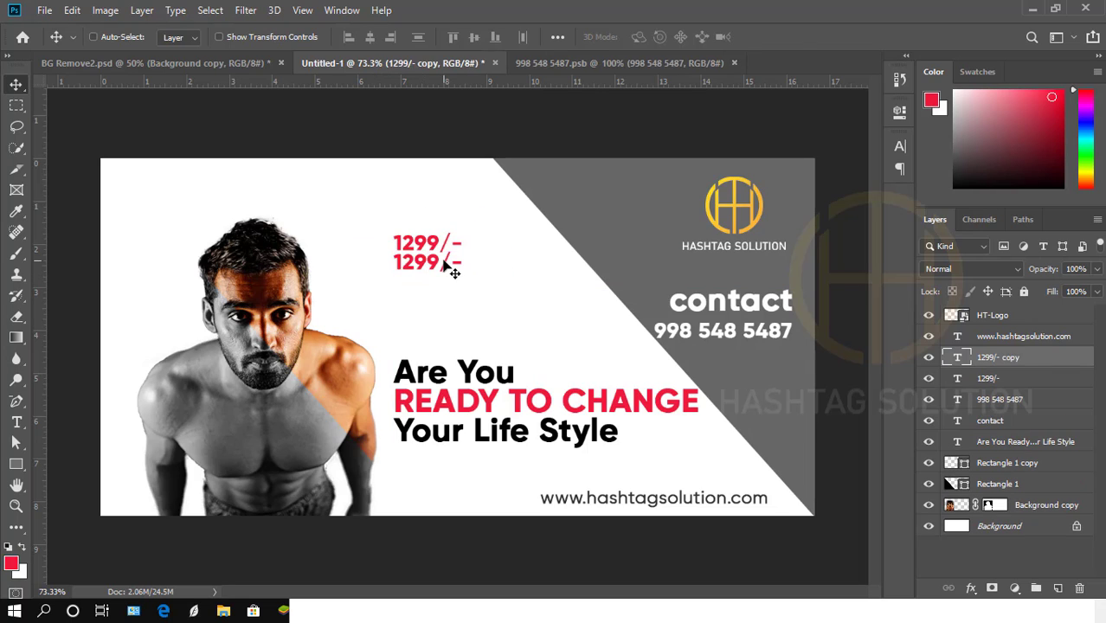
double_click(450, 261)
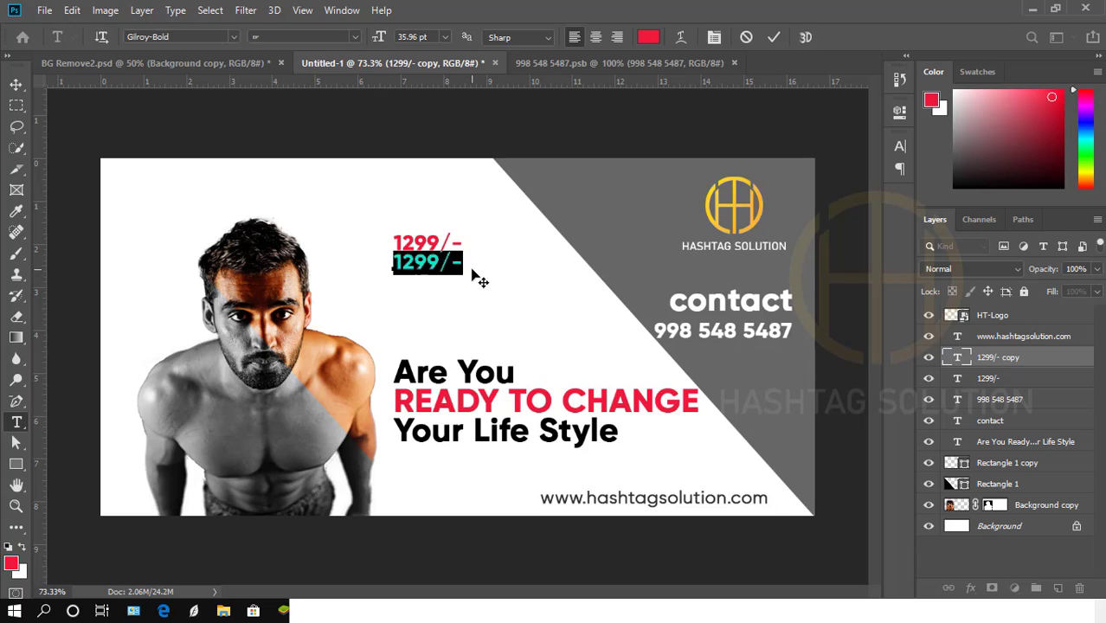
type("per")
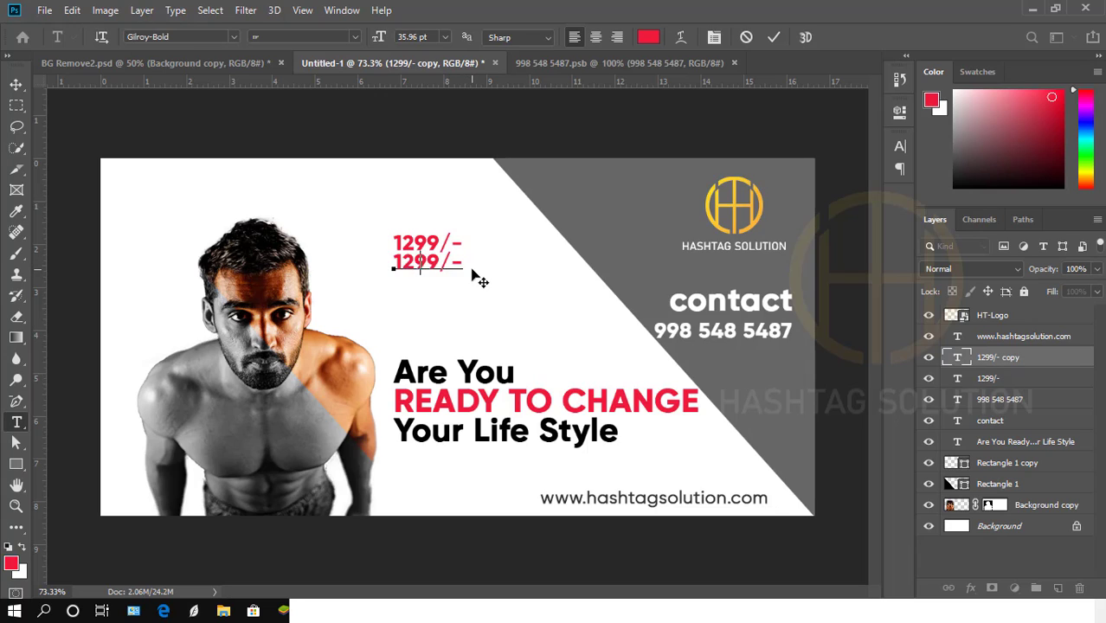
type("Per")
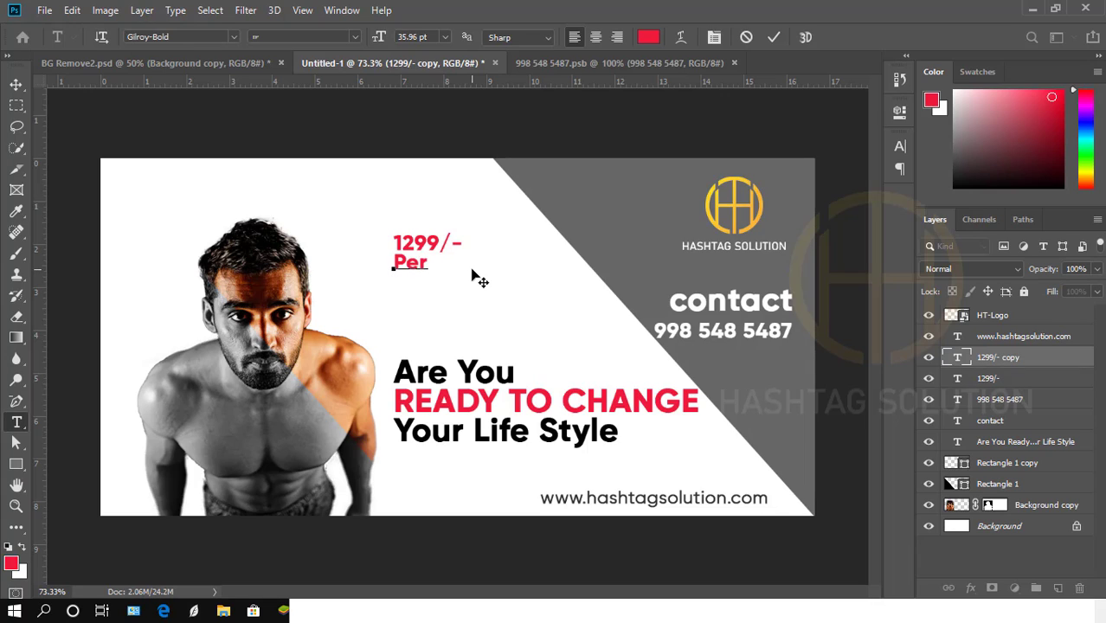
type(" Month")
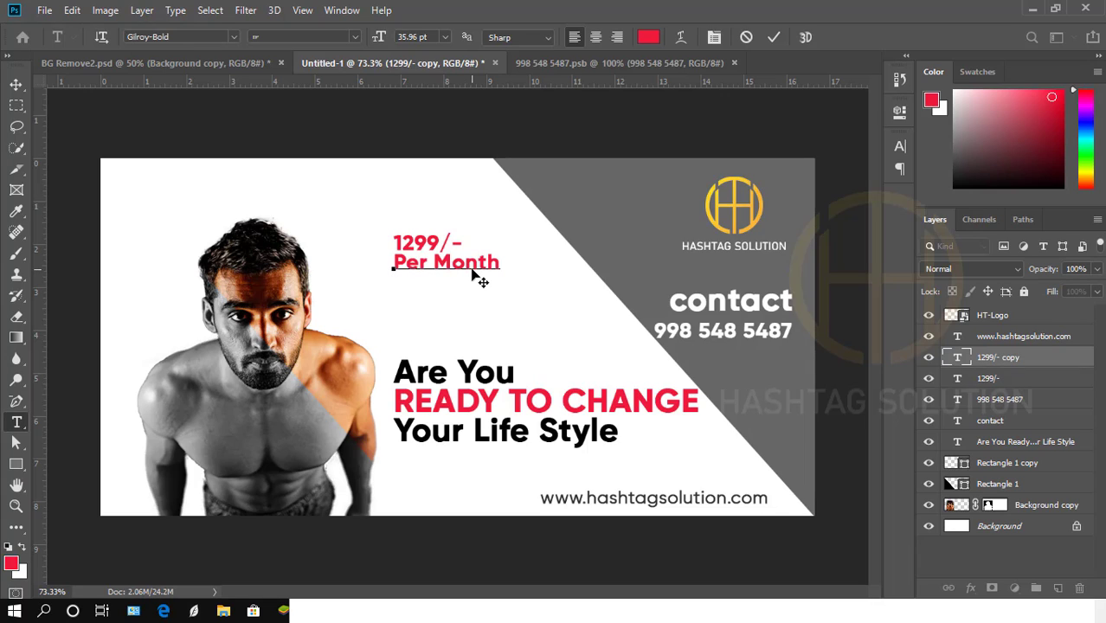
Step: Scale the "Per Month" text down to 22.92 pt to match the price's width, and try the Gilroy-Regular font on it
key("ctrl")
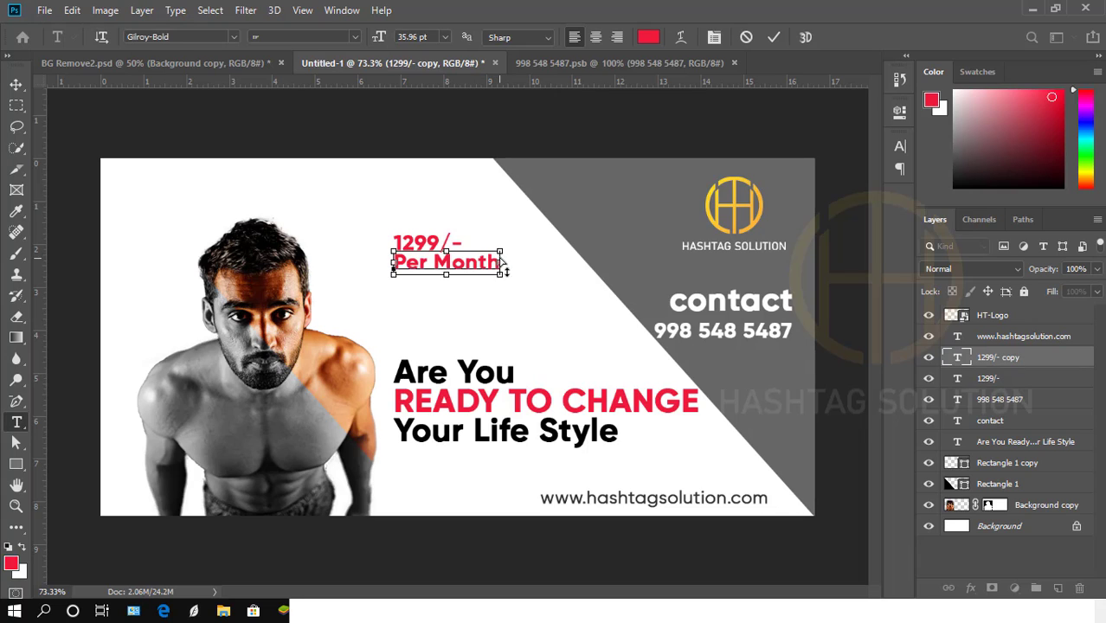
left_click_drag(502, 272, 464, 271)
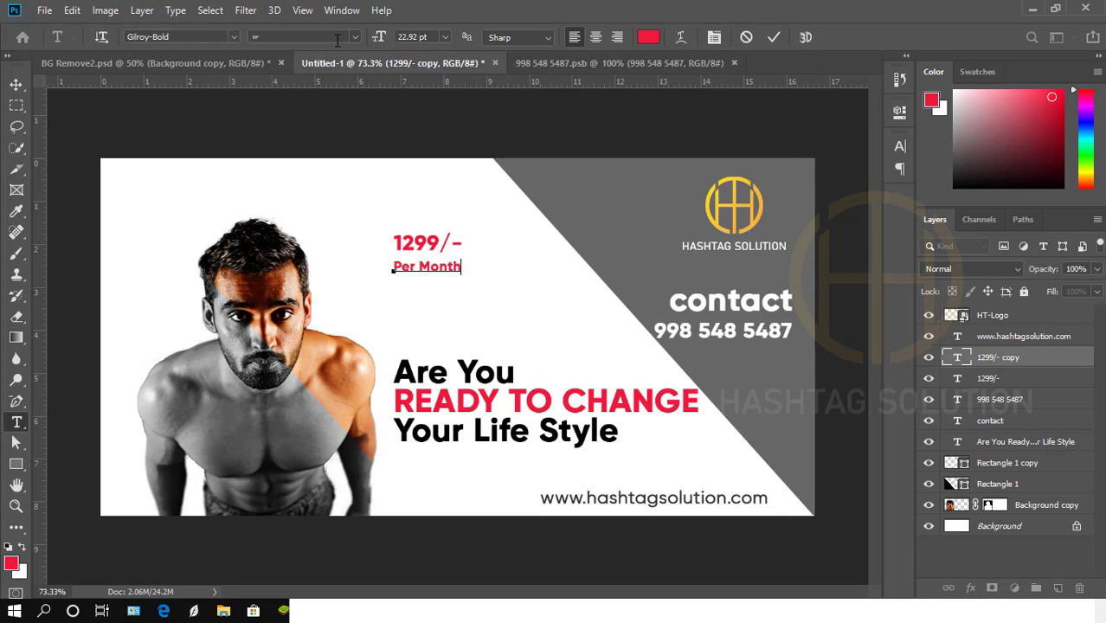
left_click(233, 37)
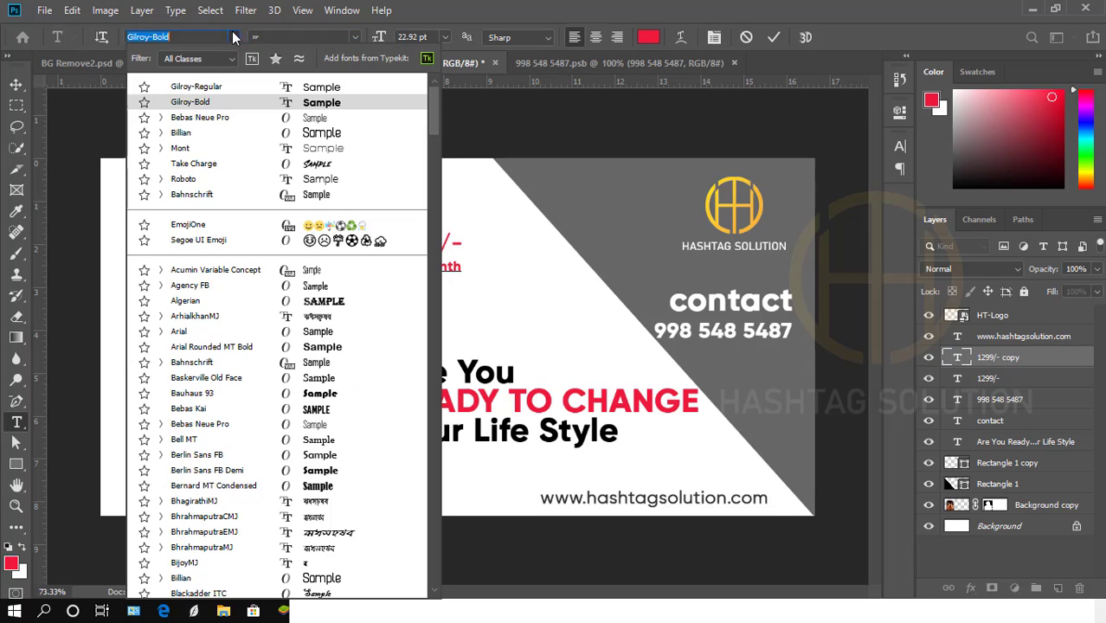
left_click(227, 88)
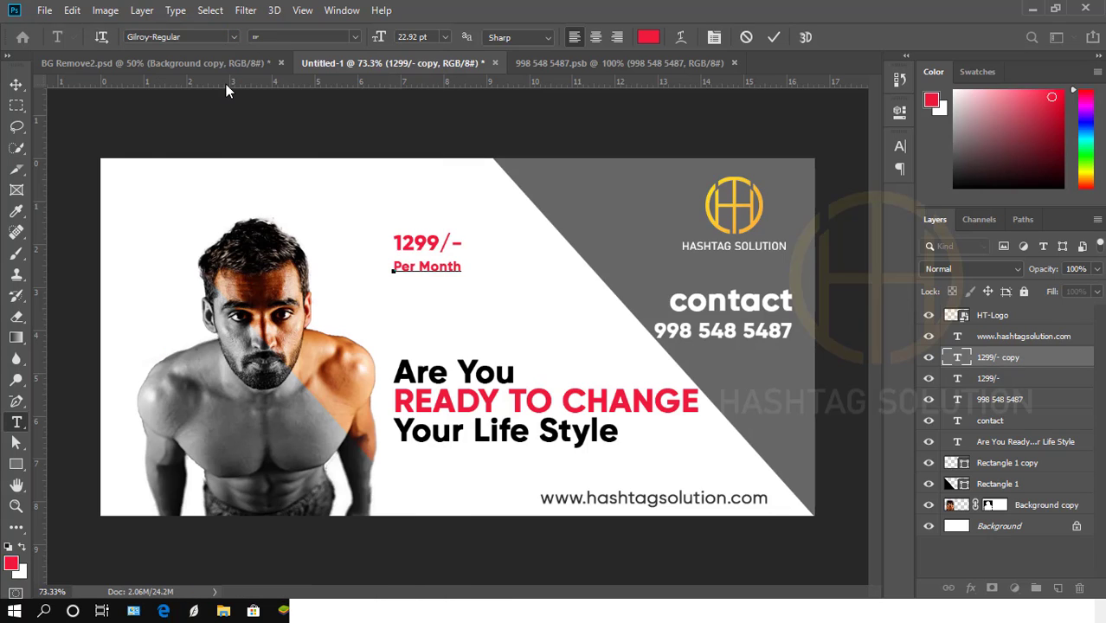
key("ctrl+Return")
Step: Set the font of the whole "Per Month" text to Gilroy-Medium and commit the edit
key("v")
double_click(957, 356)
left_click(899, 152)
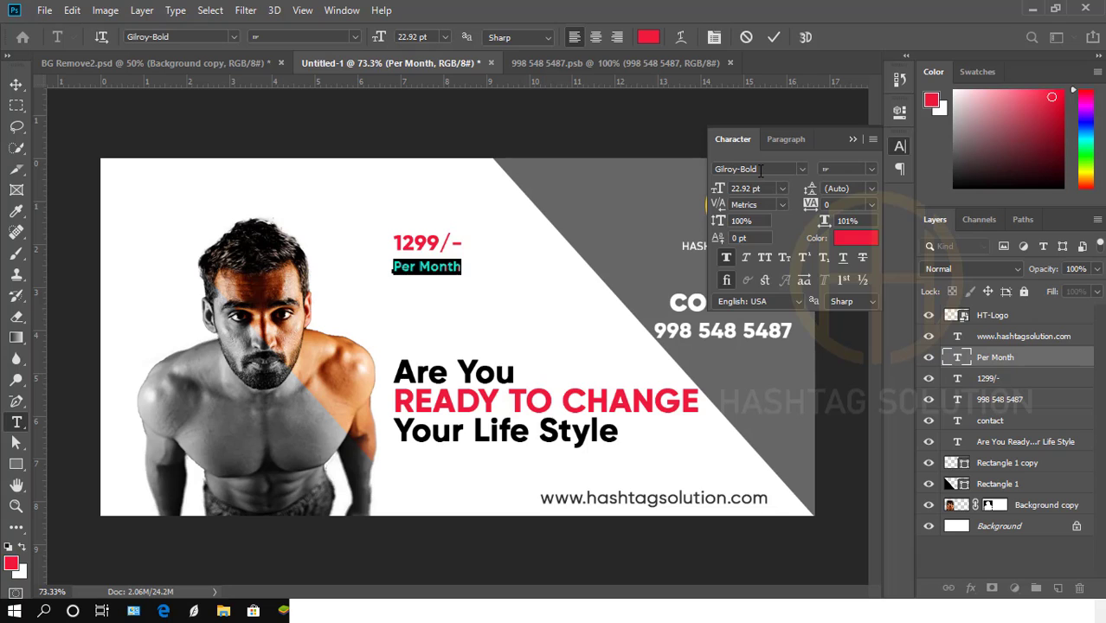
left_click(762, 171)
type("gil")
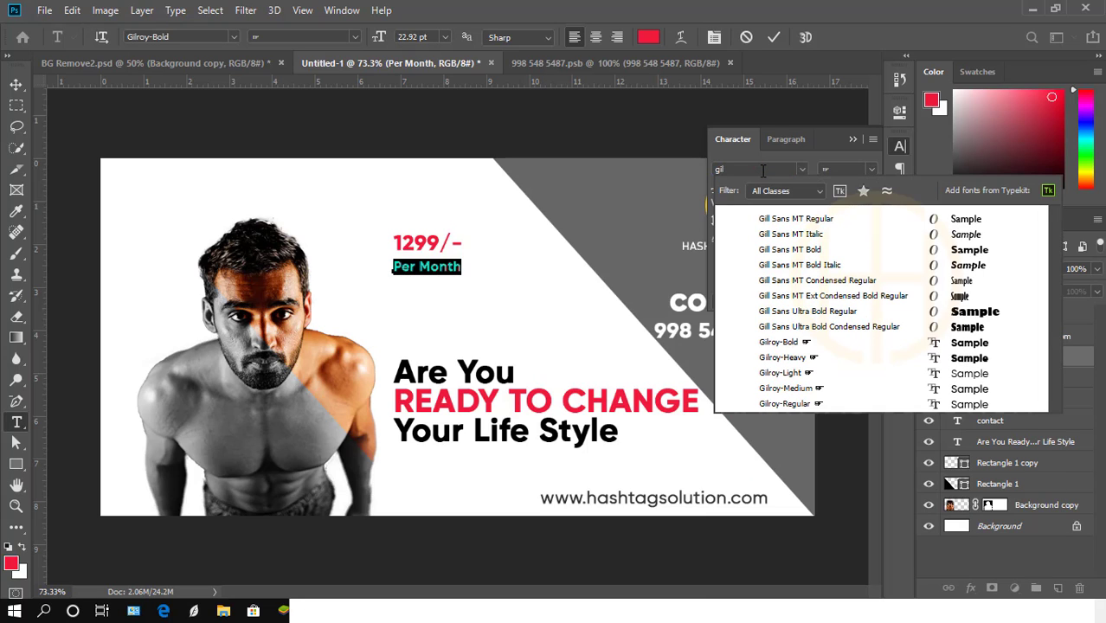
left_click(803, 391)
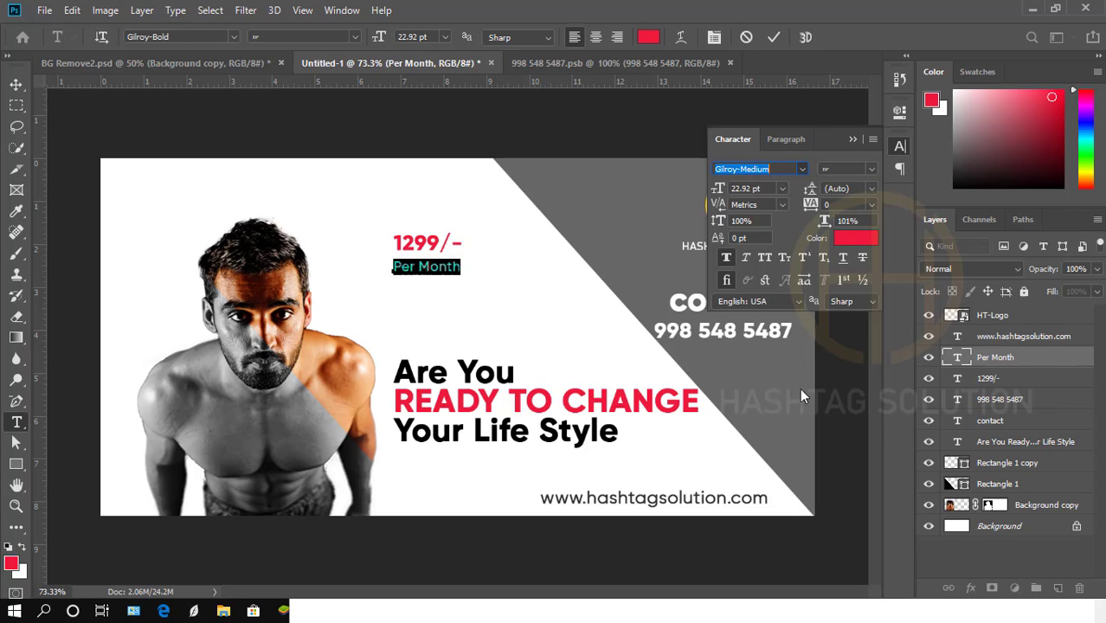
left_click(773, 36)
key("v")
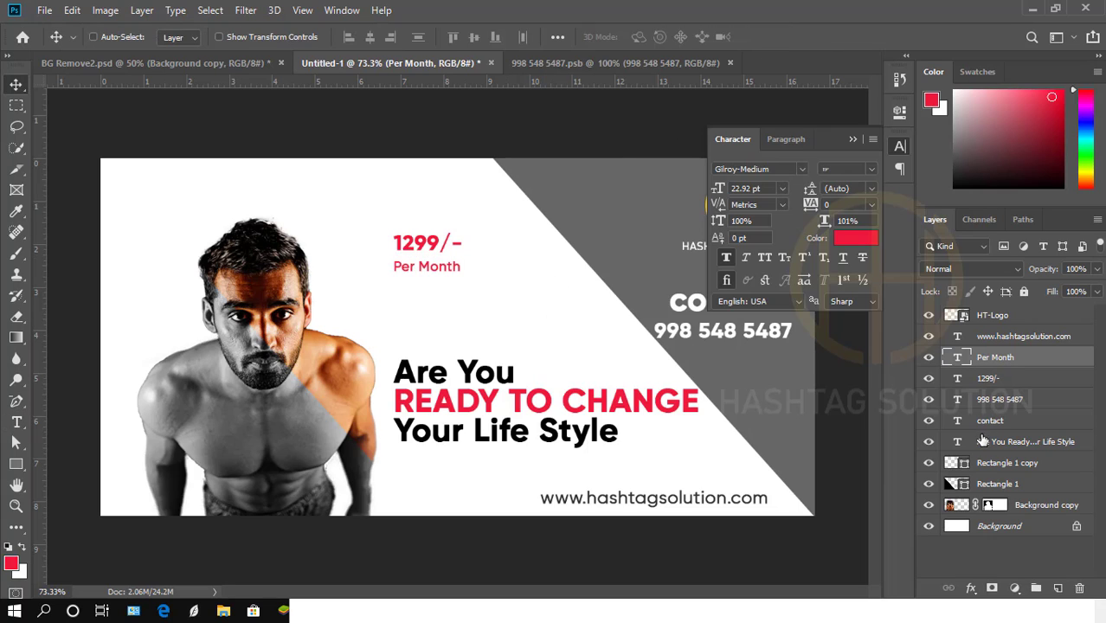
Step: Align the right edges of the price and "Per Month" texts, and move "Per Month" up closer beneath the price
left_click(988, 382, "shift")
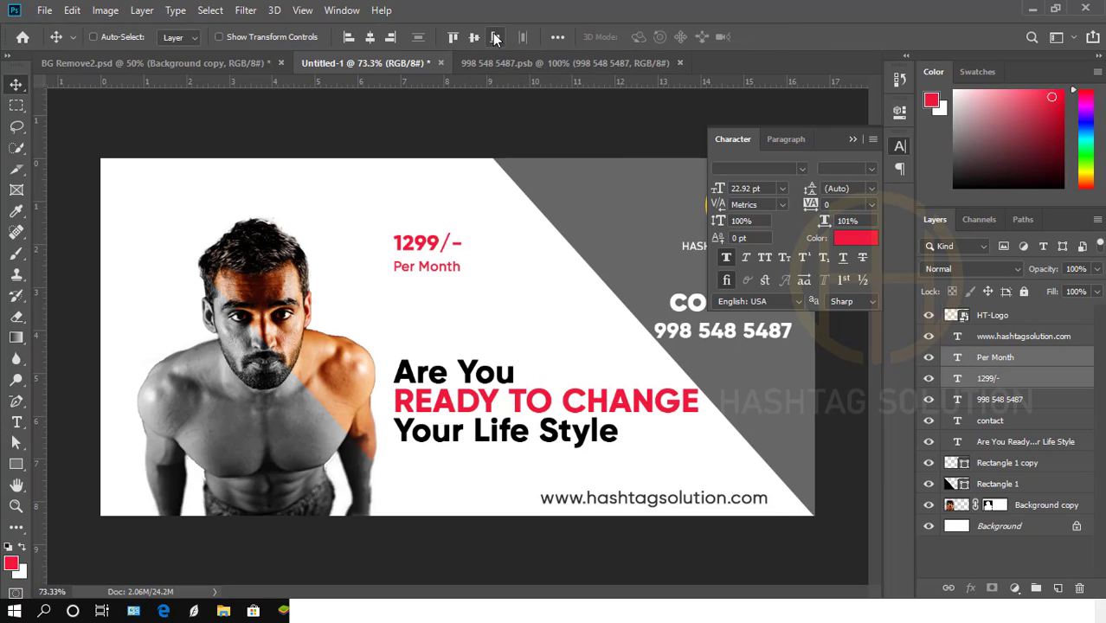
left_click(391, 37)
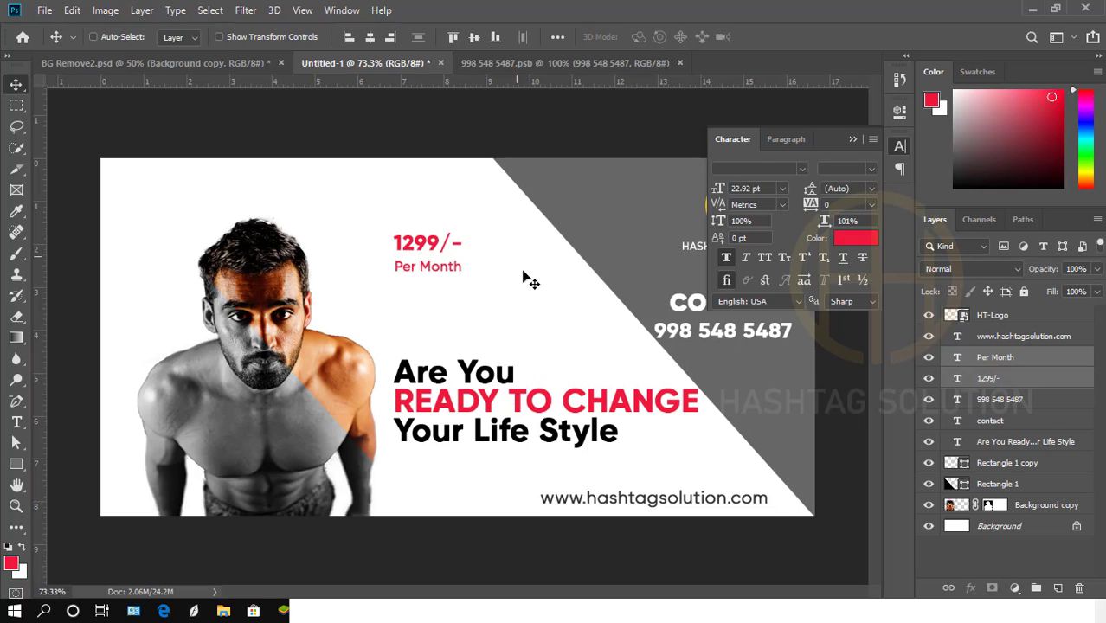
left_click(987, 359)
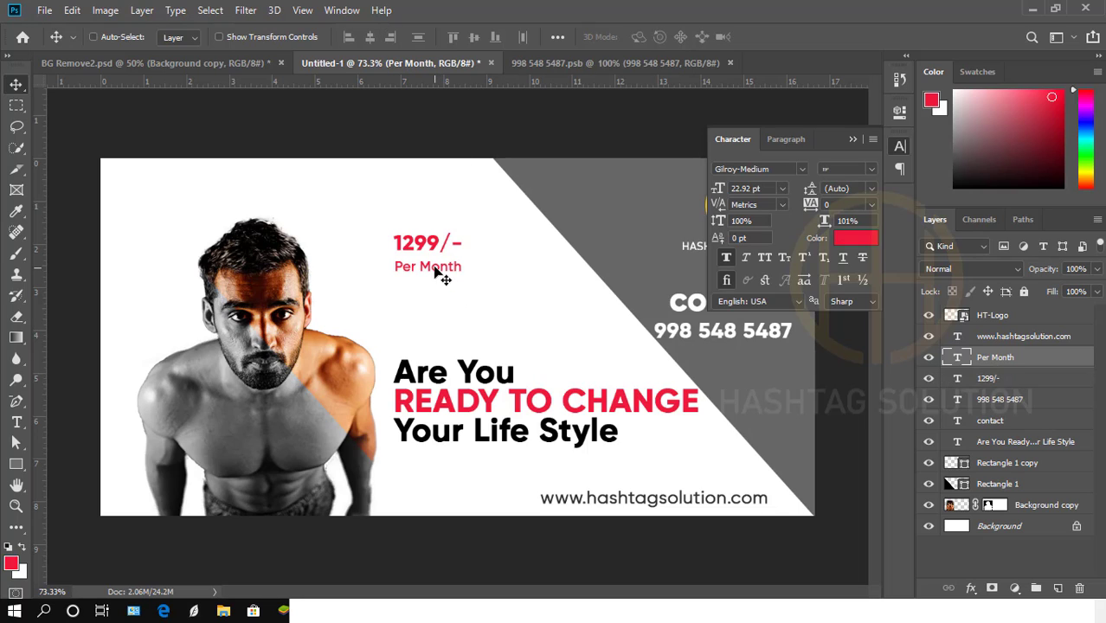
left_click_drag(436, 269, 436, 269)
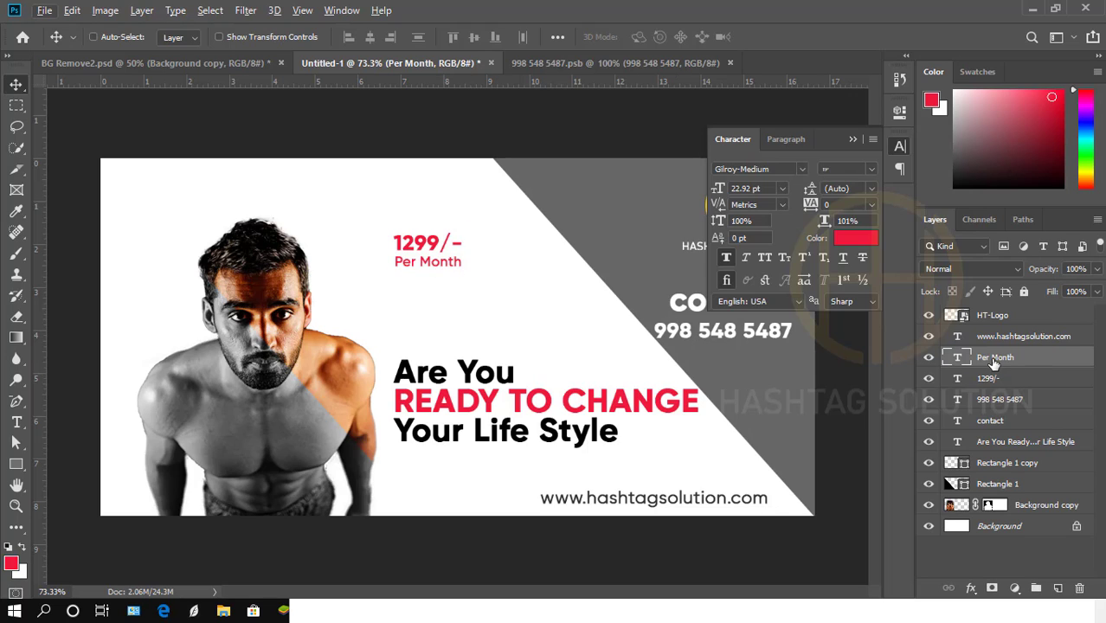
Step: Draw a rectangle about 144 × 75 px around the two price lines, with a 1 px crimson stroke and no fill
left_click(16, 464)
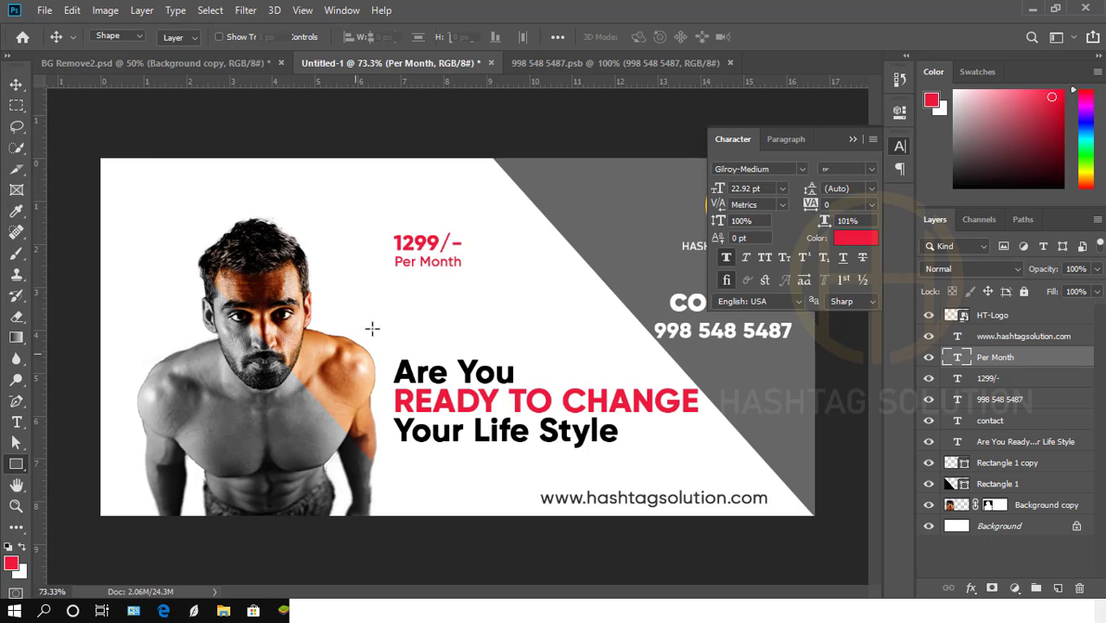
left_click_drag(387, 227, 473, 273)
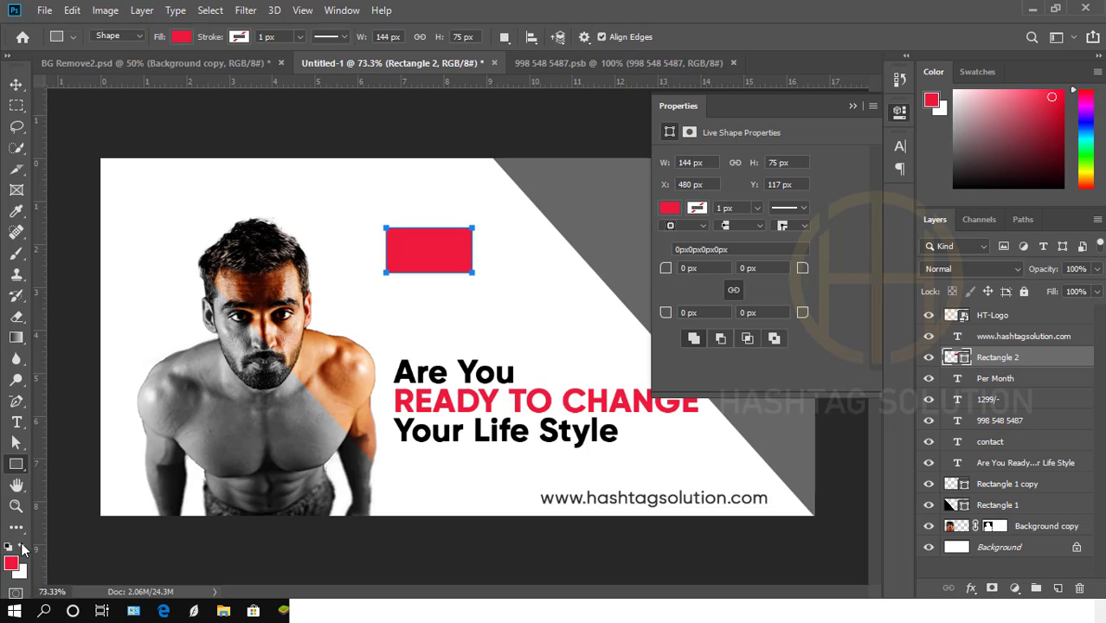
left_click(240, 37)
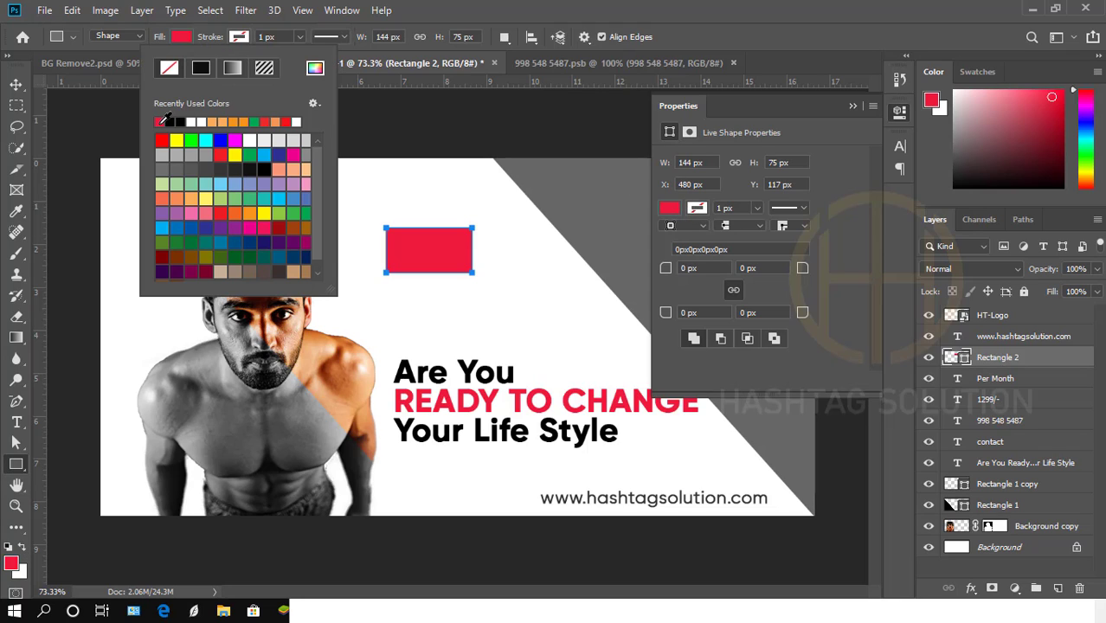
left_click(163, 121)
left_click(181, 36)
left_click(181, 36)
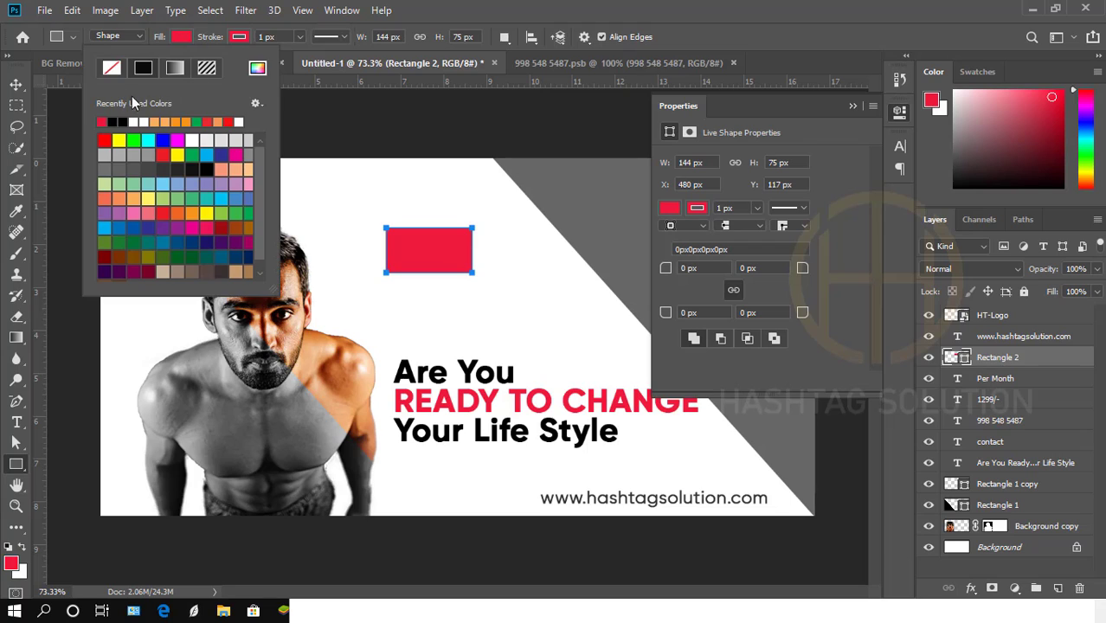
left_click(117, 68)
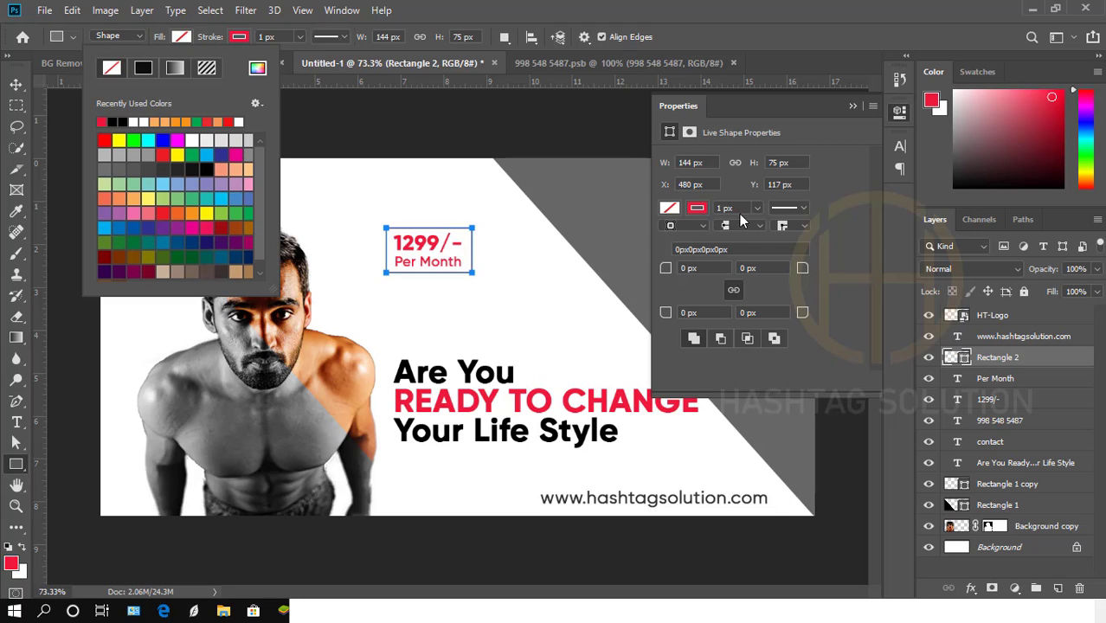
left_click(874, 64)
left_click(854, 105)
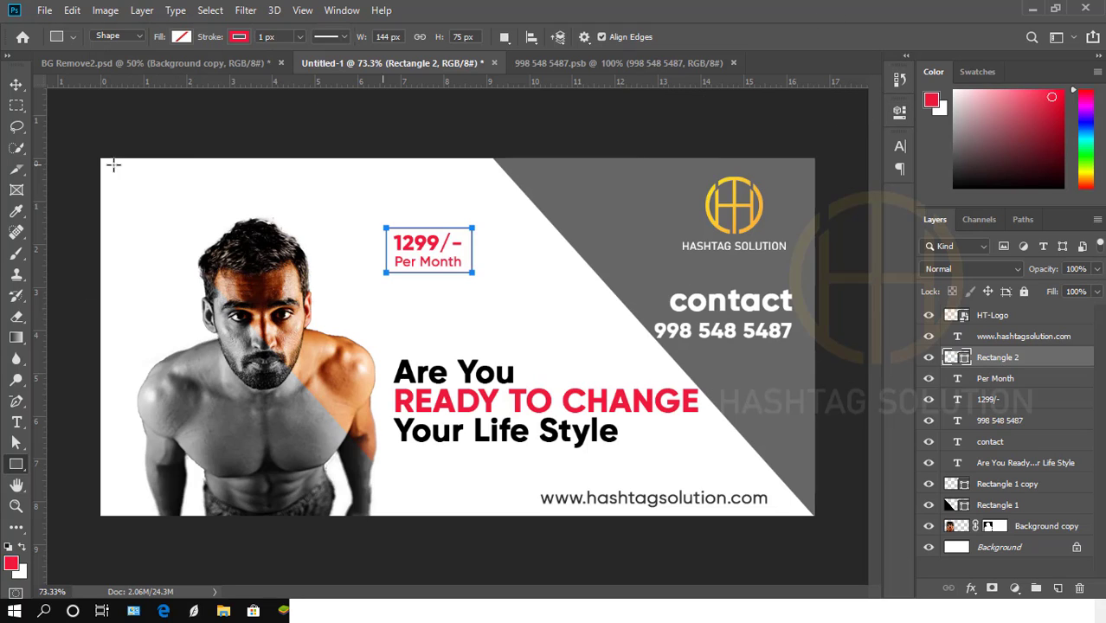
Step: Convert the rectangle and both price text layers into one smart object and rename it "Price"
left_click(16, 84)
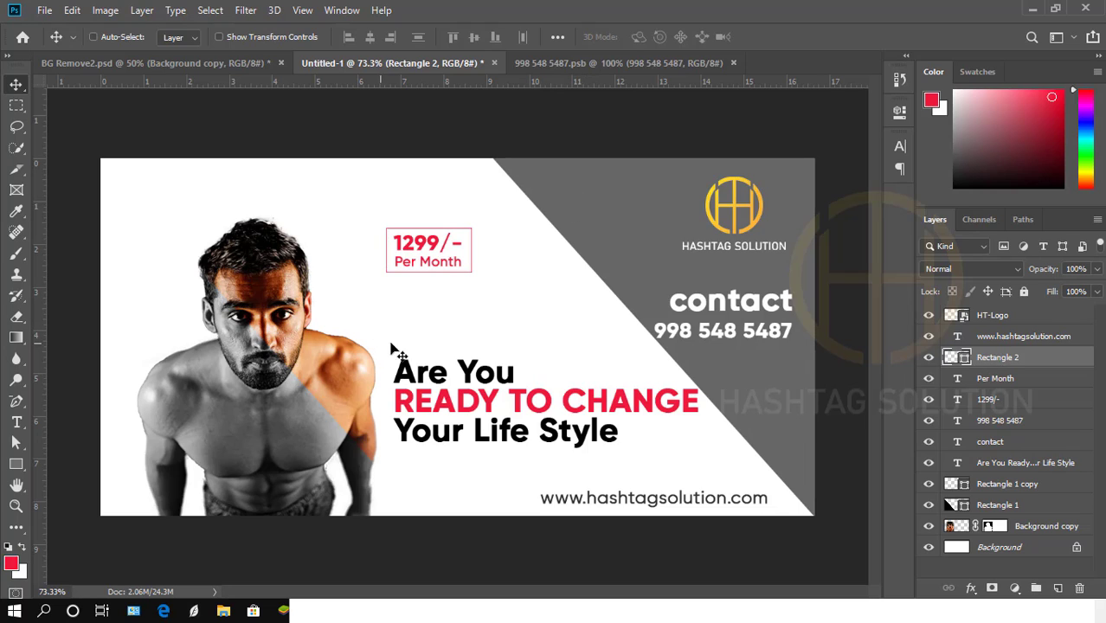
left_click(995, 401, "shift")
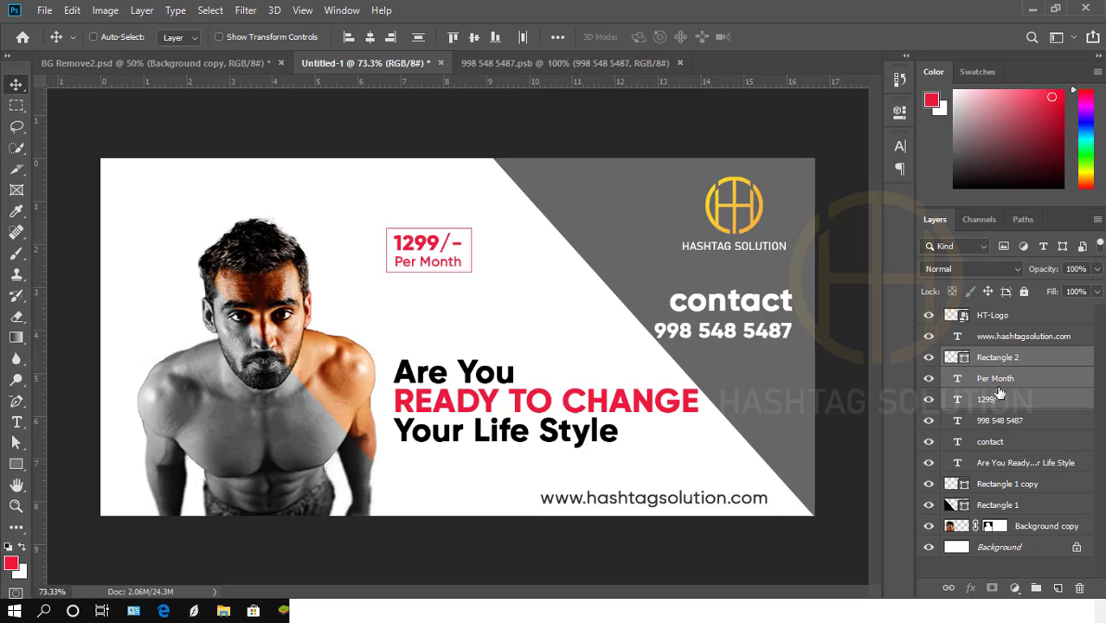
right_click(997, 362)
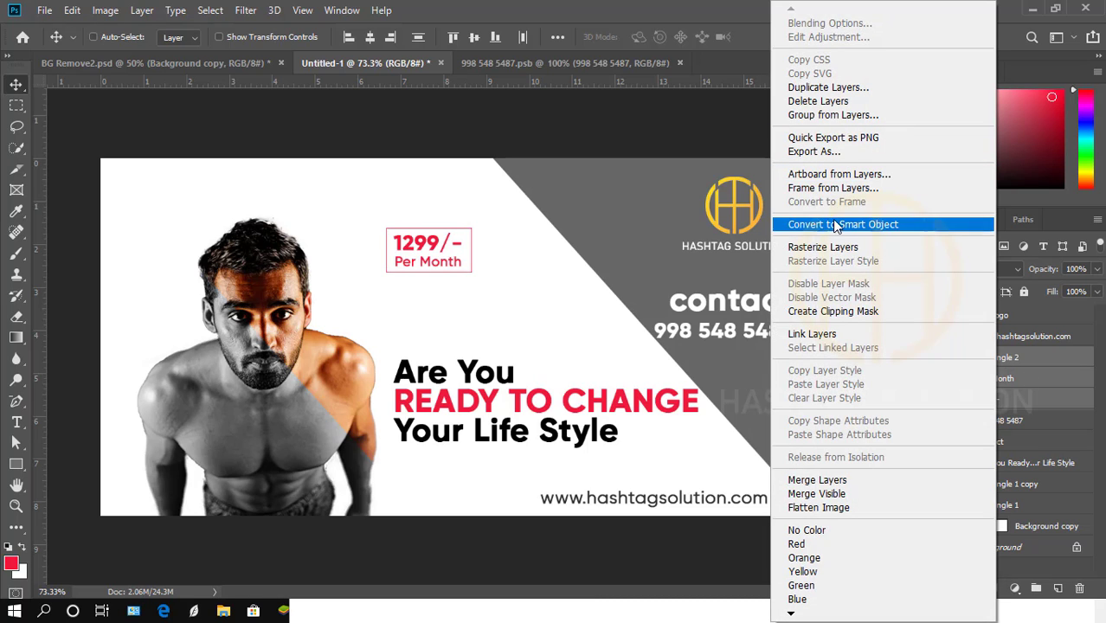
left_click(833, 223)
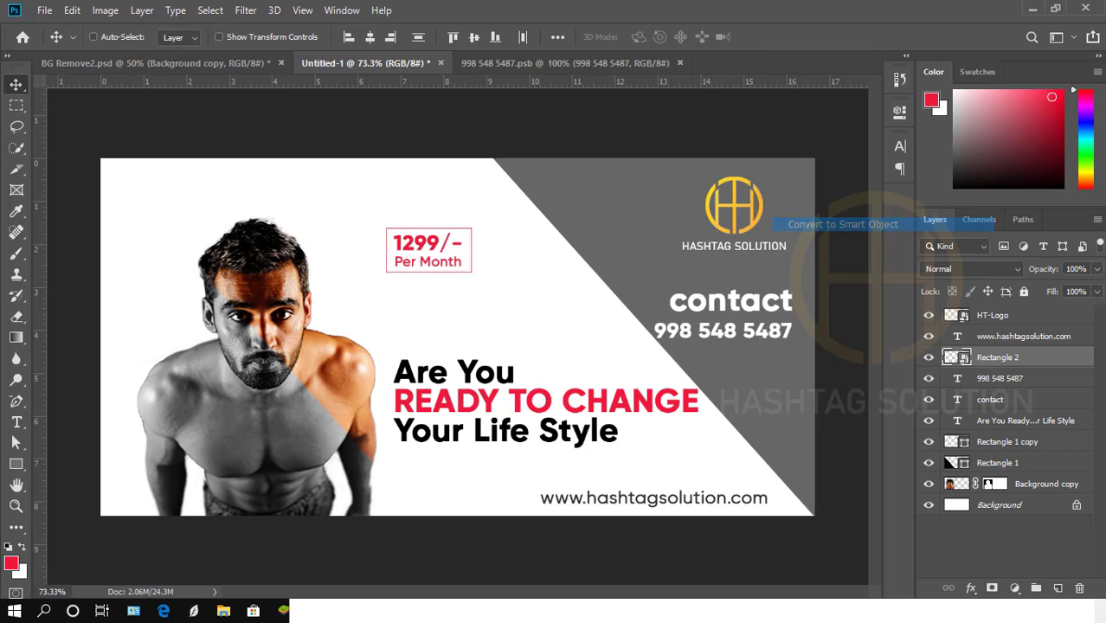
double_click(1001, 358)
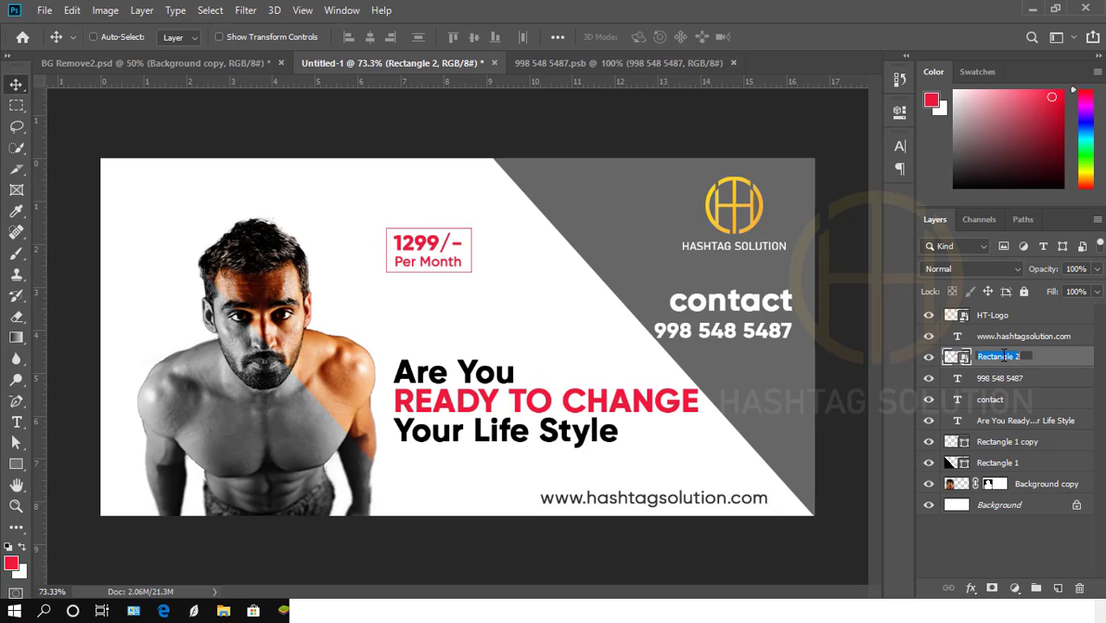
type("Price")
key("Return")
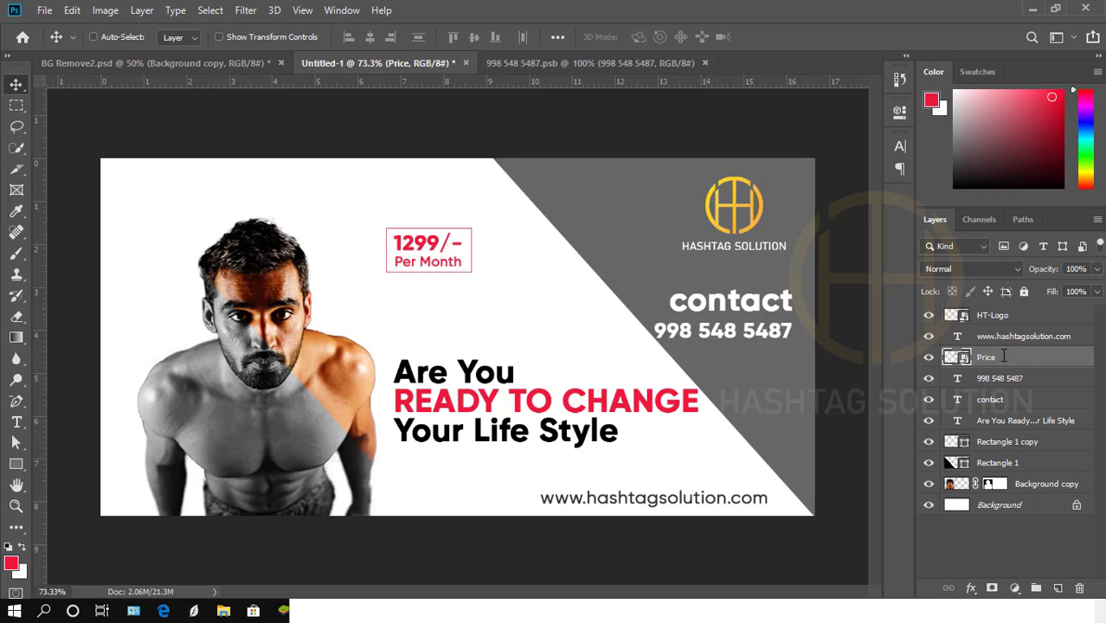
Step: Set the phone number's font size to 28.96 pt and move it up beneath "contact", flush with that word's right edge
left_click(1000, 339)
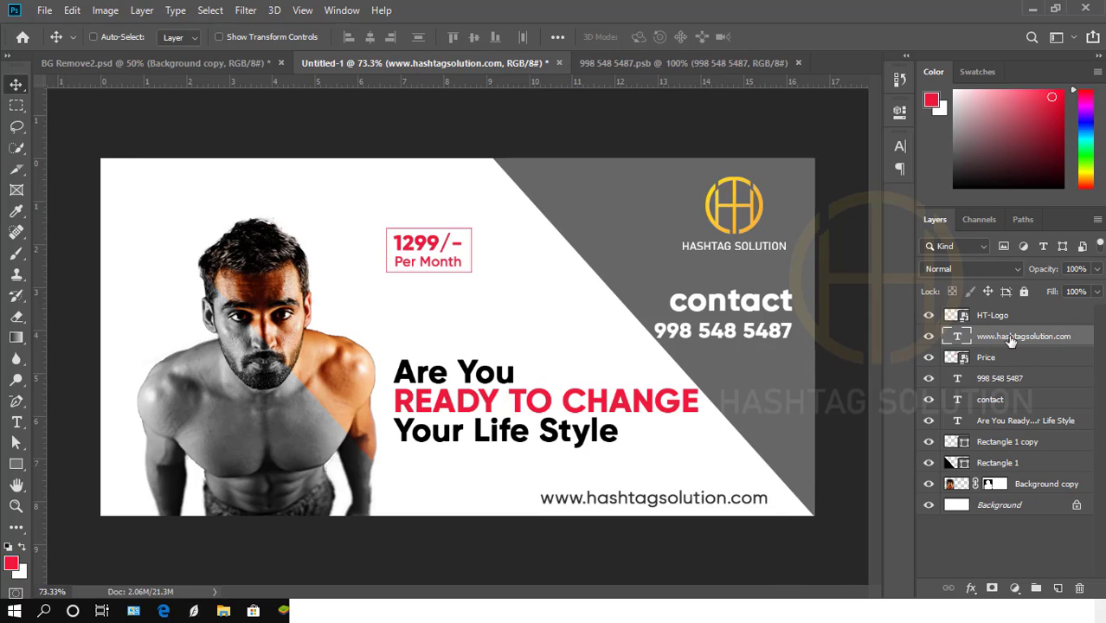
scroll(814, 329, "up", 3)
scroll(671, 277, "right", 3)
left_click(982, 381)
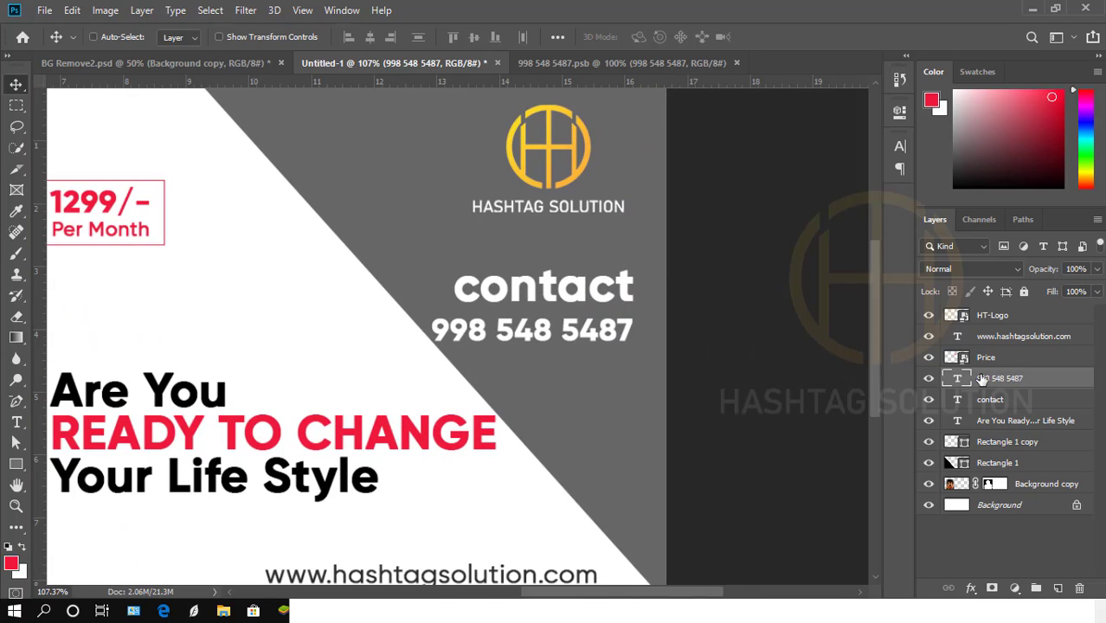
double_click(957, 378)
left_click(899, 148)
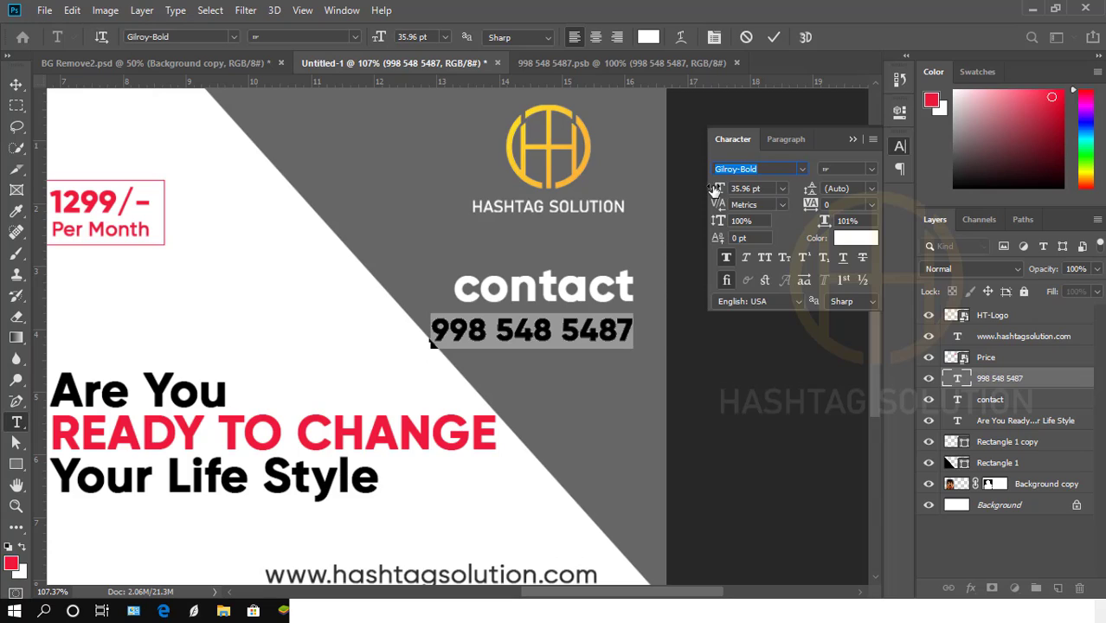
left_click_drag(715, 188, 706, 189)
key("Return")
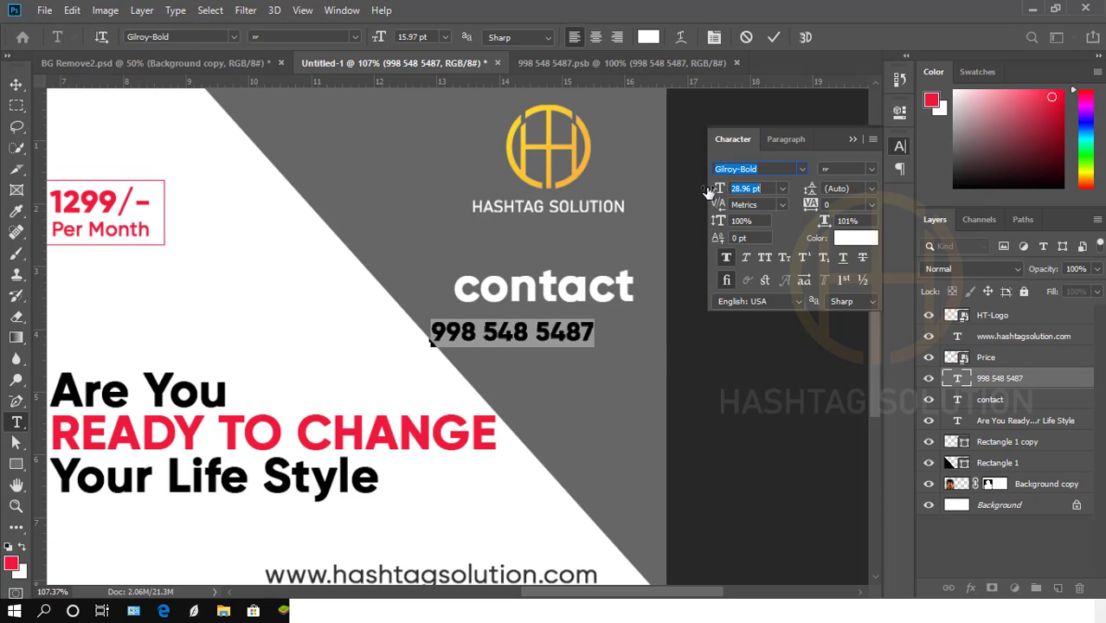
left_click(769, 38)
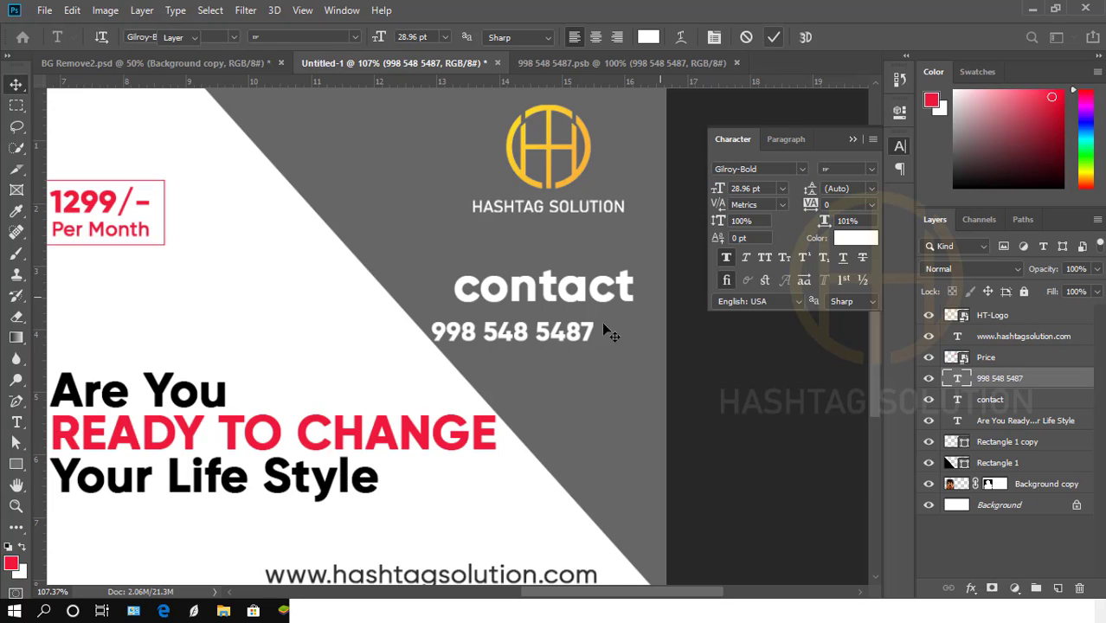
key("v")
left_click_drag(578, 339, 620, 331)
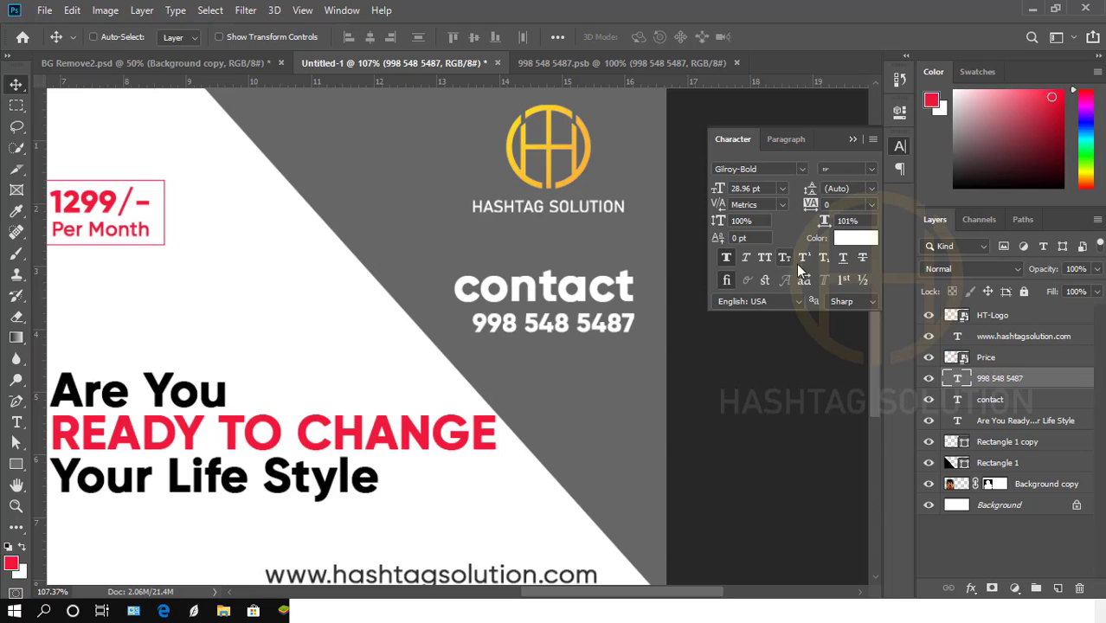
Step: Set the "contact" text's font size to 50.46 pt and align its right edge with the phone number's
left_click(959, 405)
left_click(717, 192)
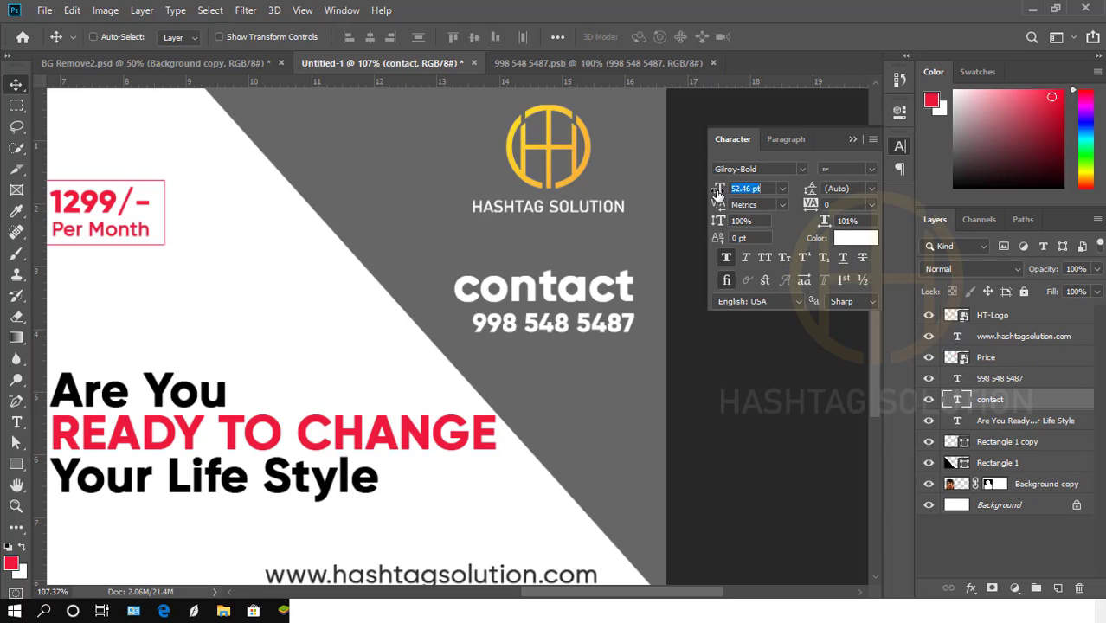
mouse_move(718, 193)
left_mouse_down()
mouse_move(704, 194)
mouse_move(718, 189)
left_mouse_up()
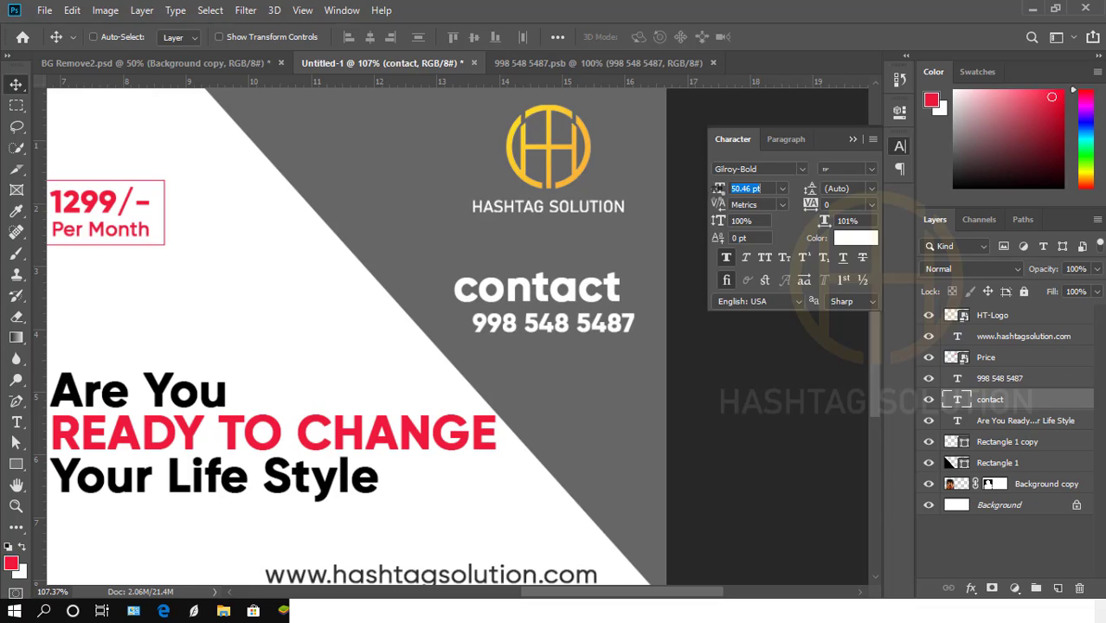
left_click(852, 138)
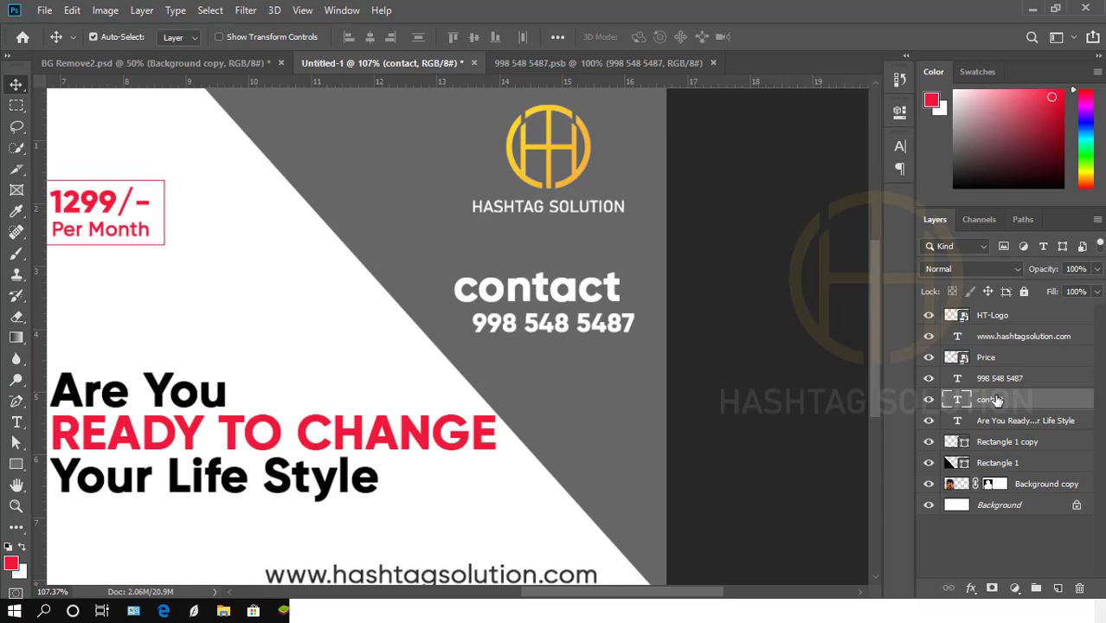
left_click(993, 378, "ctrl")
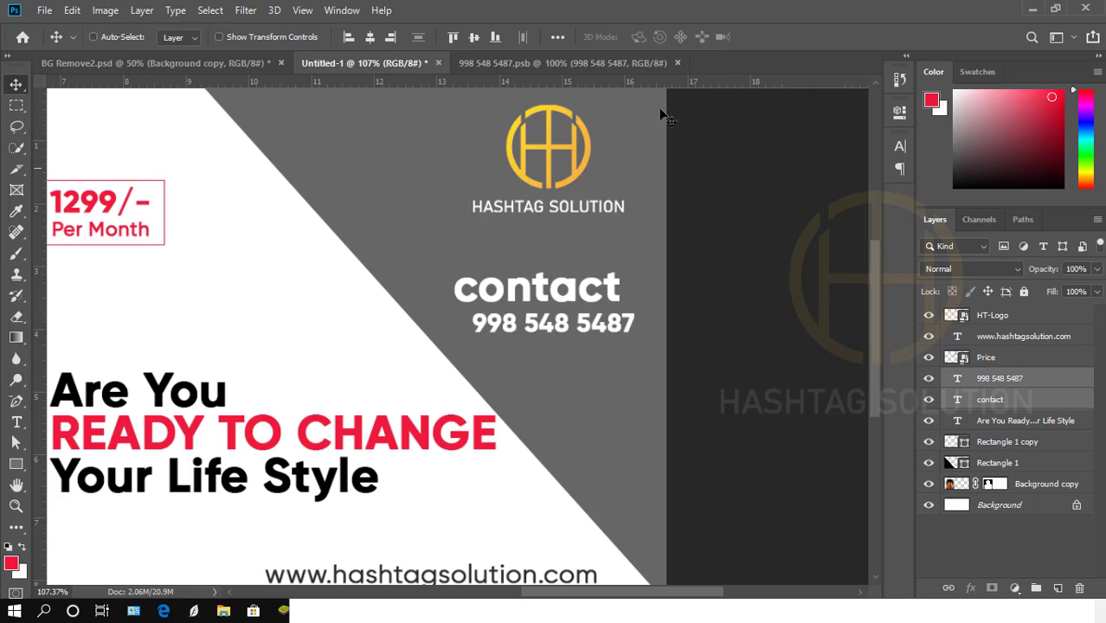
left_click(390, 38)
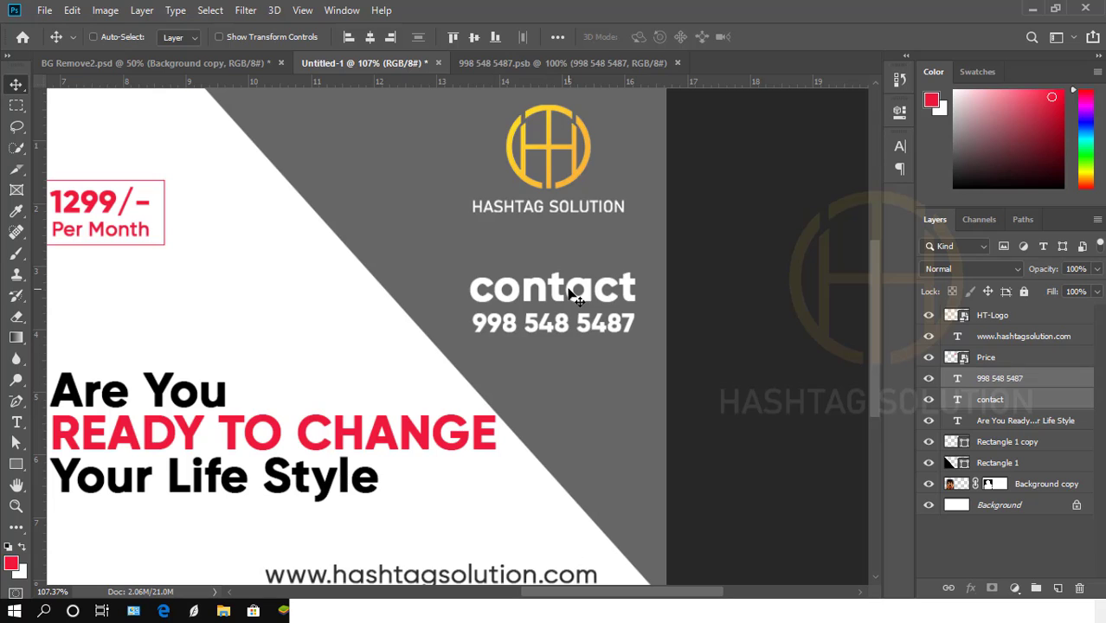
Step: Move "contact" and the phone number together slightly down and to the left, below the logo
left_click_drag(571, 294, 571, 309)
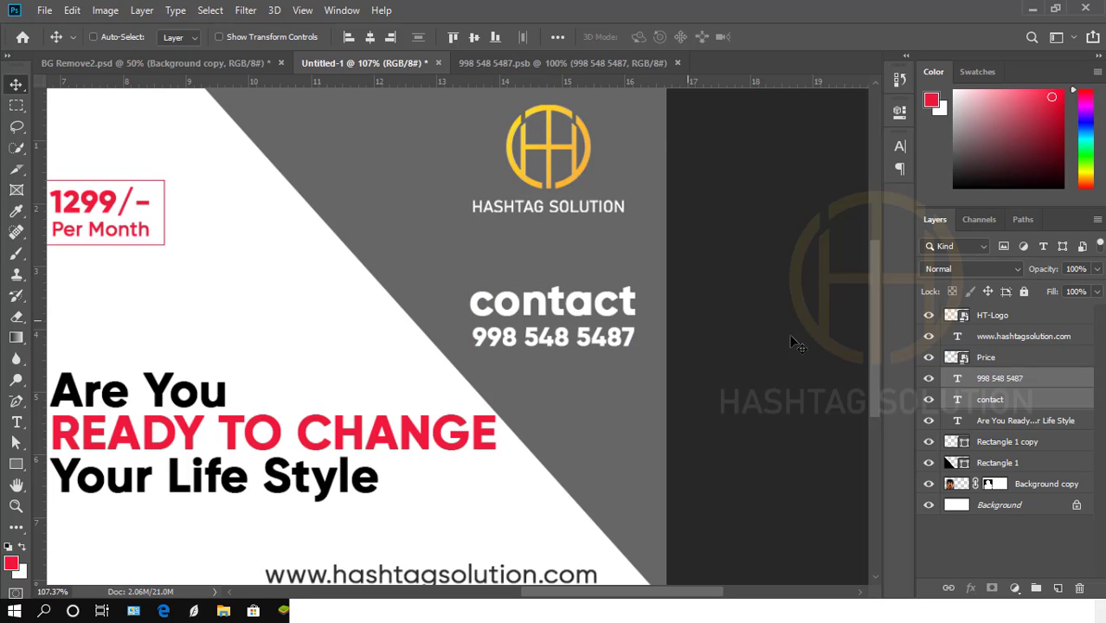
key("ctrl+0")
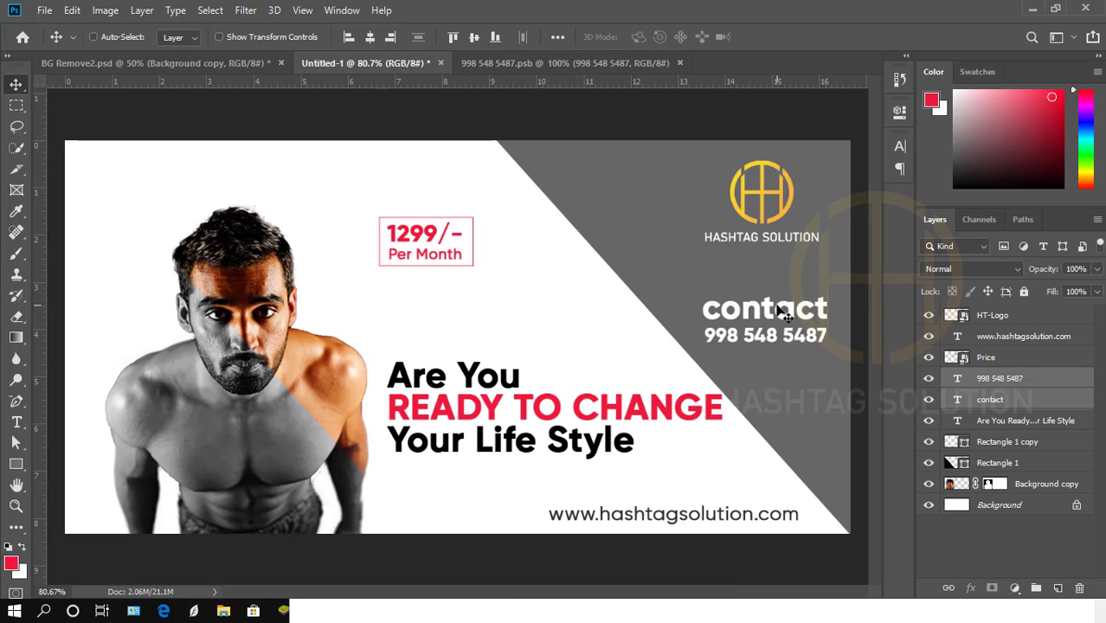
left_click_drag(780, 309, 756, 313)
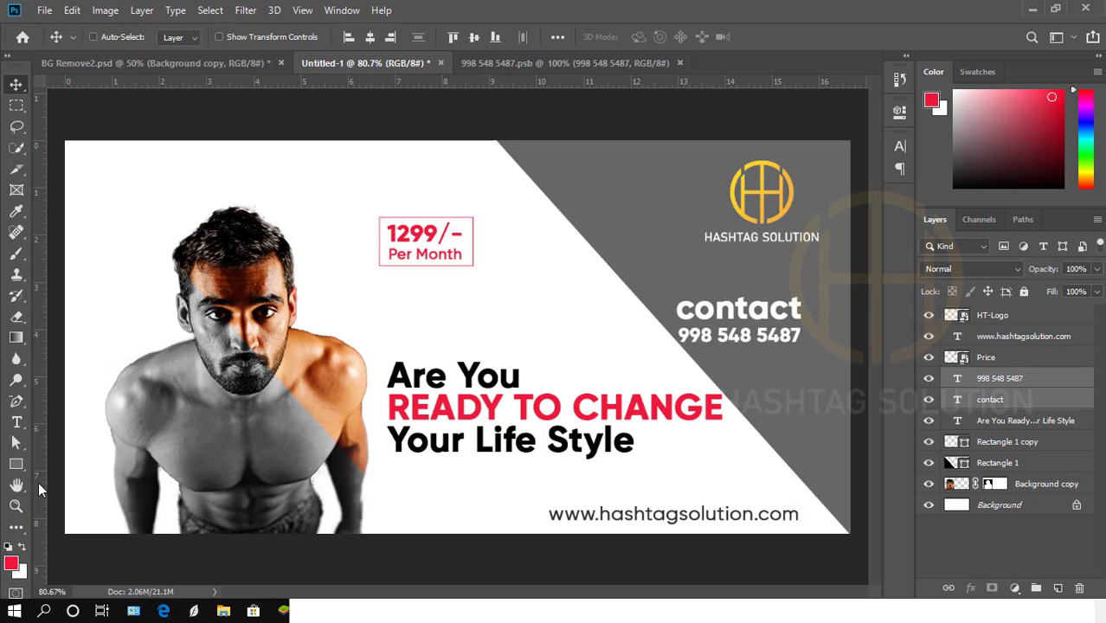
Step: Draw a rounded rectangle about 289 × 87 px over the contact texts and extend it upward to about 96 px high
left_click_drag(16, 464, 100, 485)
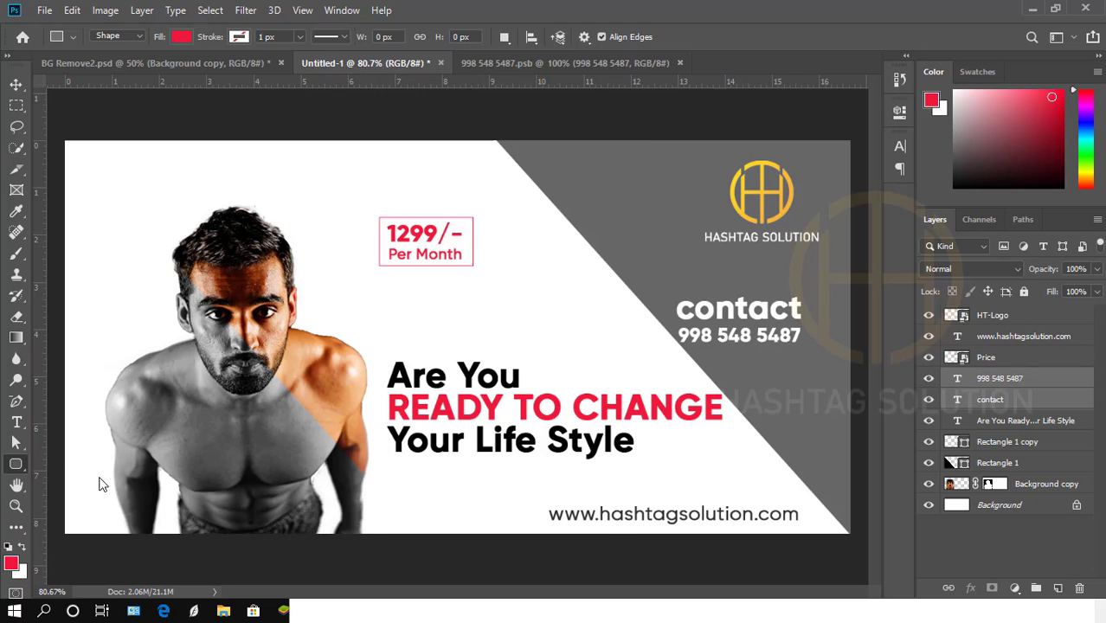
left_click_drag(624, 296, 813, 351)
left_click(853, 106)
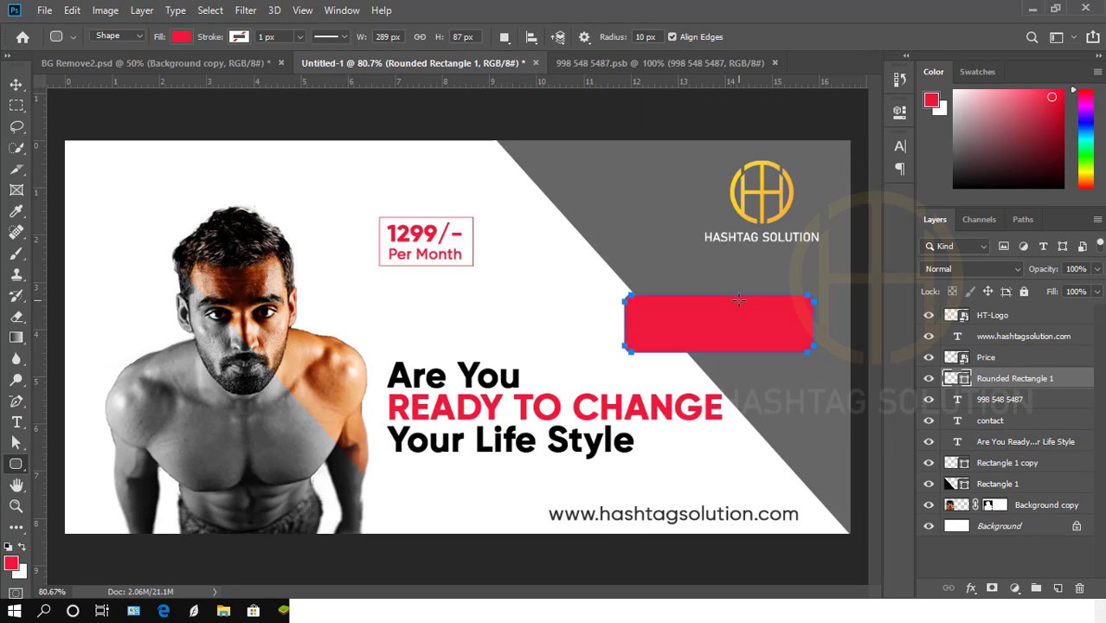
key("ctrl+t")
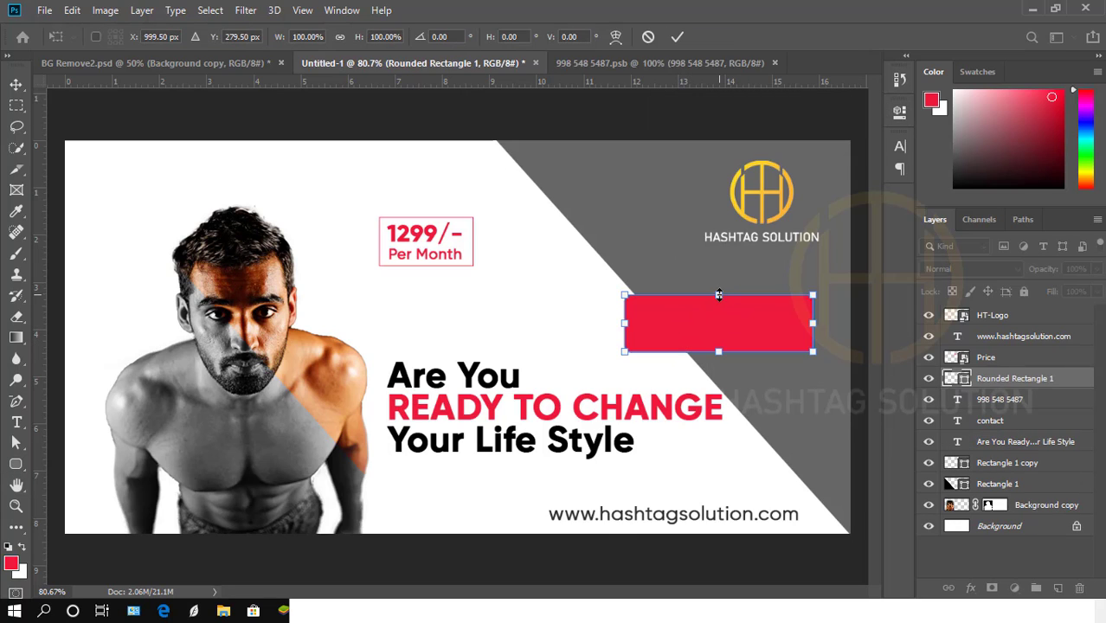
left_click_drag(718, 295, 718, 289)
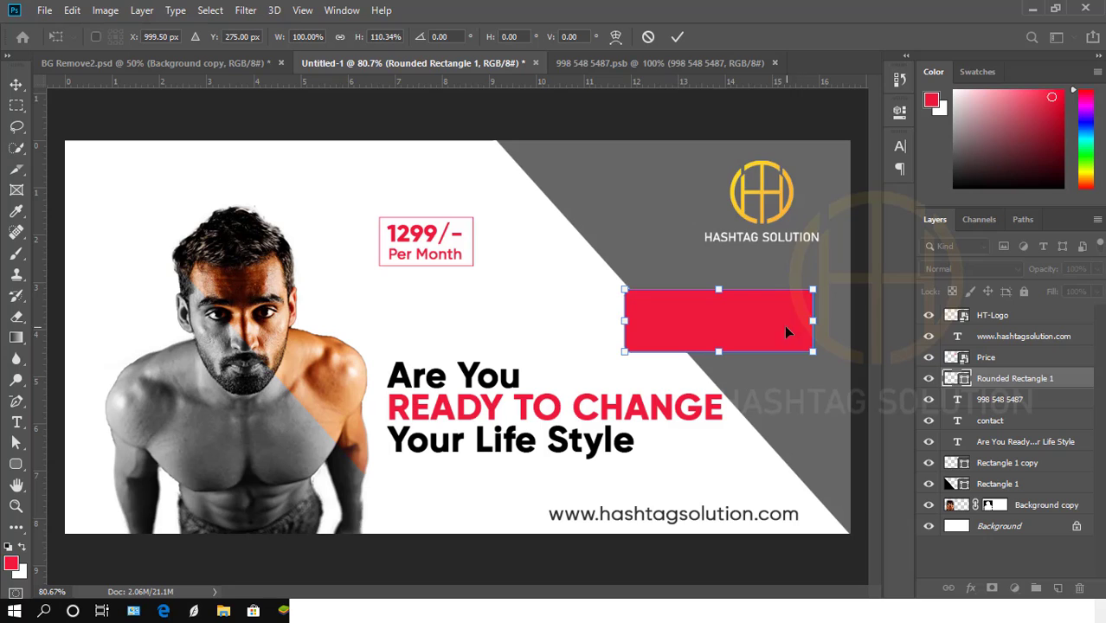
left_click(677, 36)
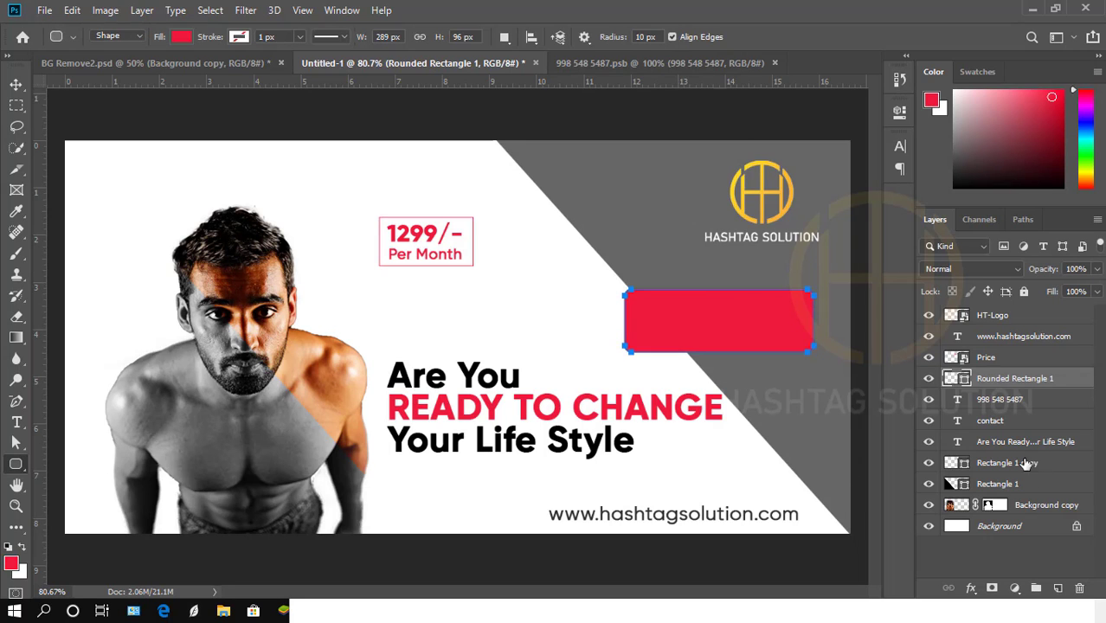
Step: Fill the rounded rectangle with white (ffffff) and place its layer beneath the "contact" and phone number layers
double_click(963, 382)
type("ffffff")
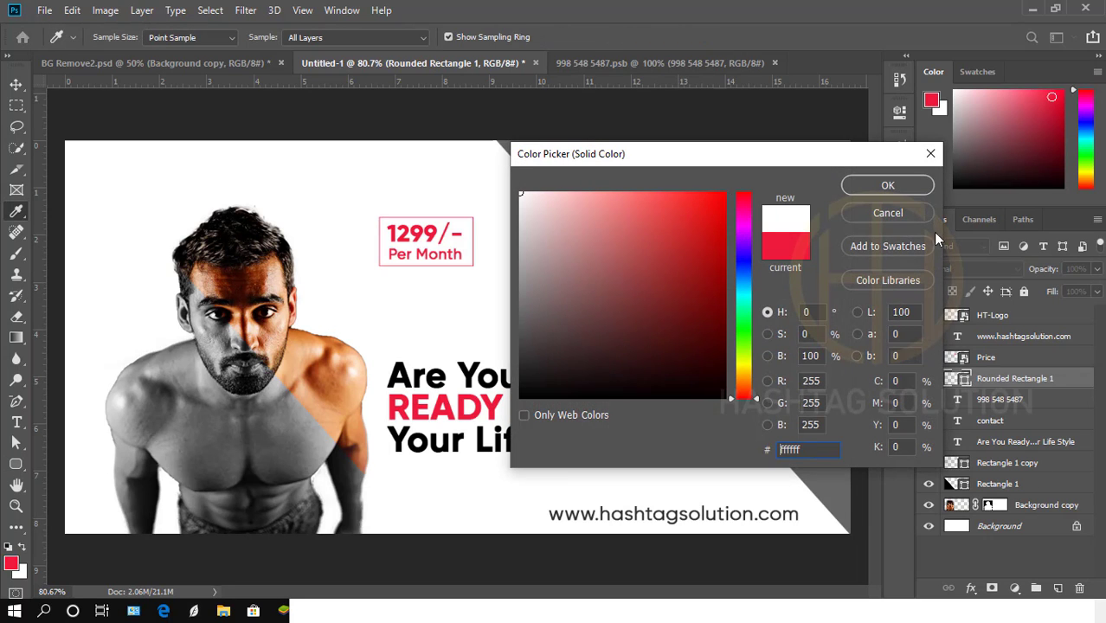
left_click(913, 183)
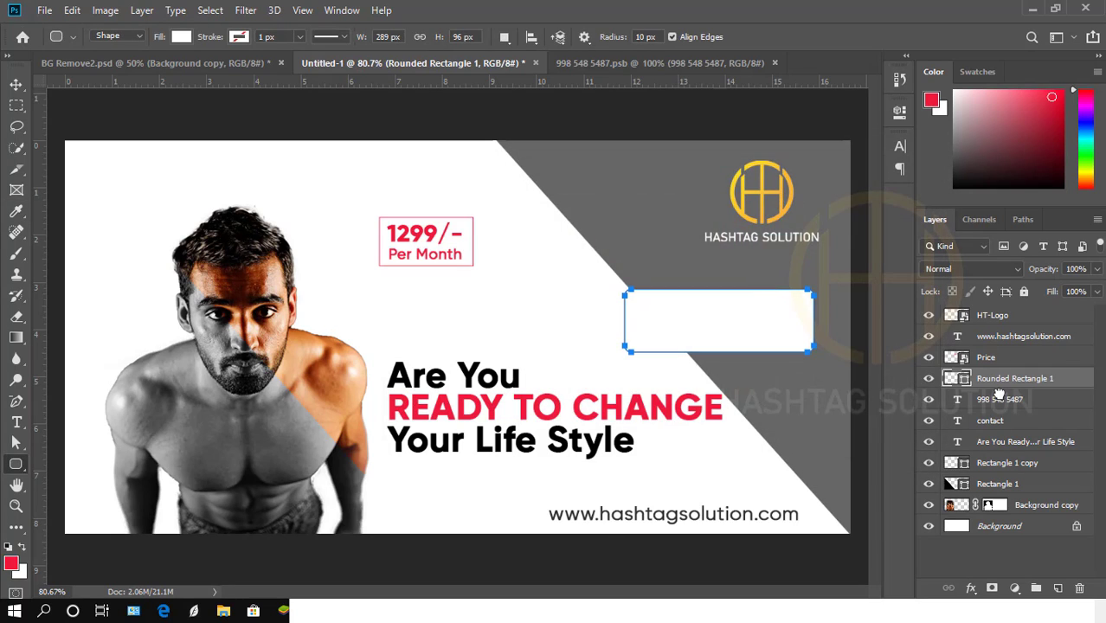
left_click_drag(999, 385, 1001, 431)
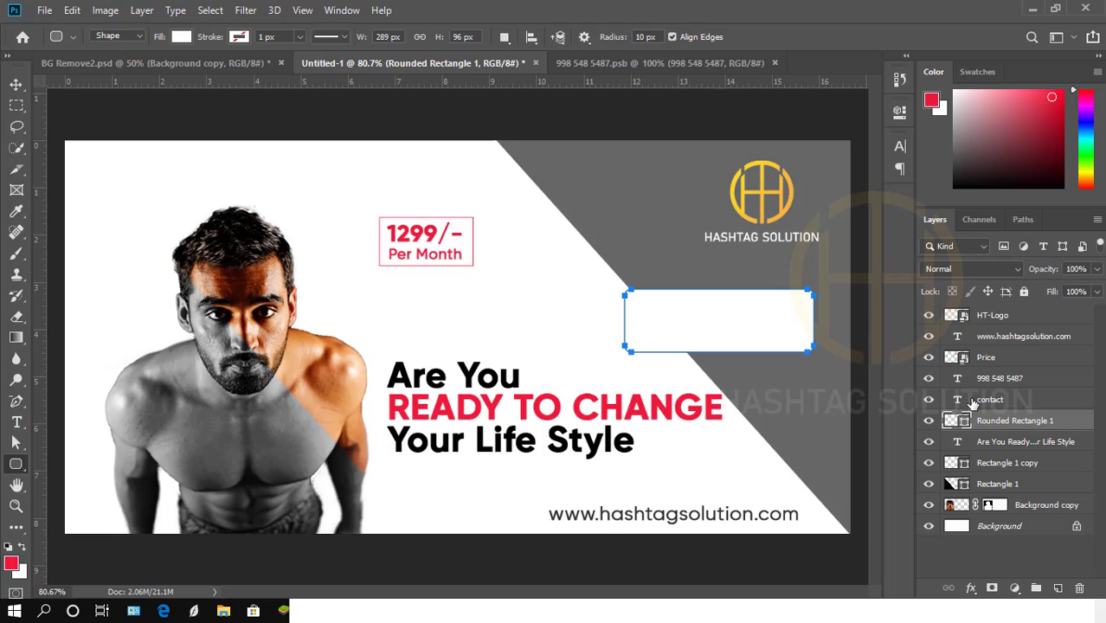
Step: Change the text color of "contact" and the phone number to gray 666666
left_click(1000, 399)
left_click(1002, 382, "shift")
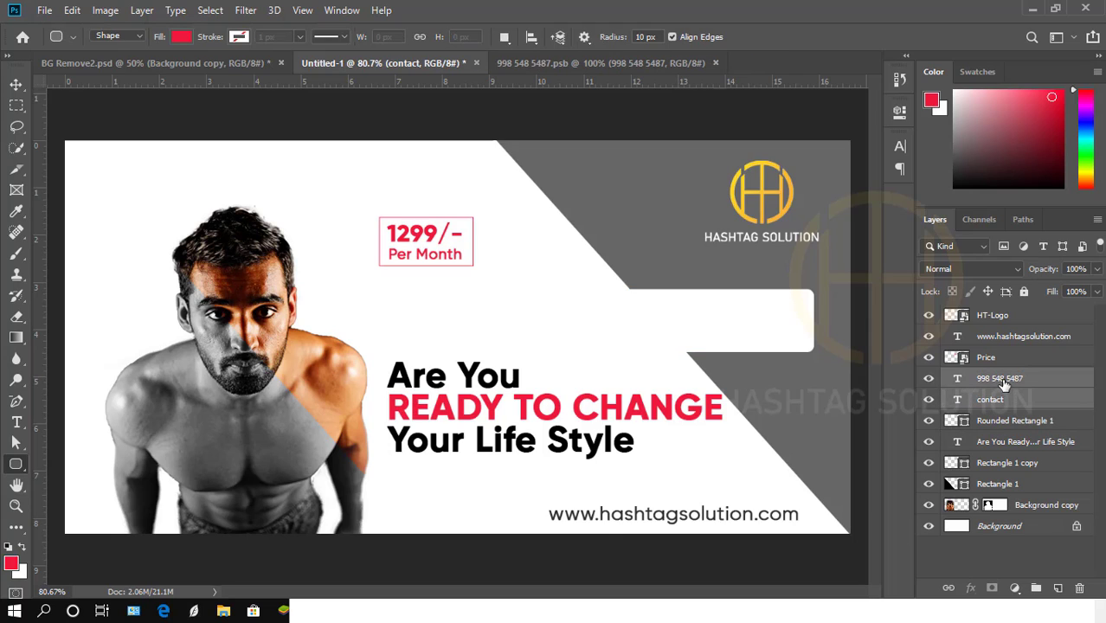
left_click(898, 149)
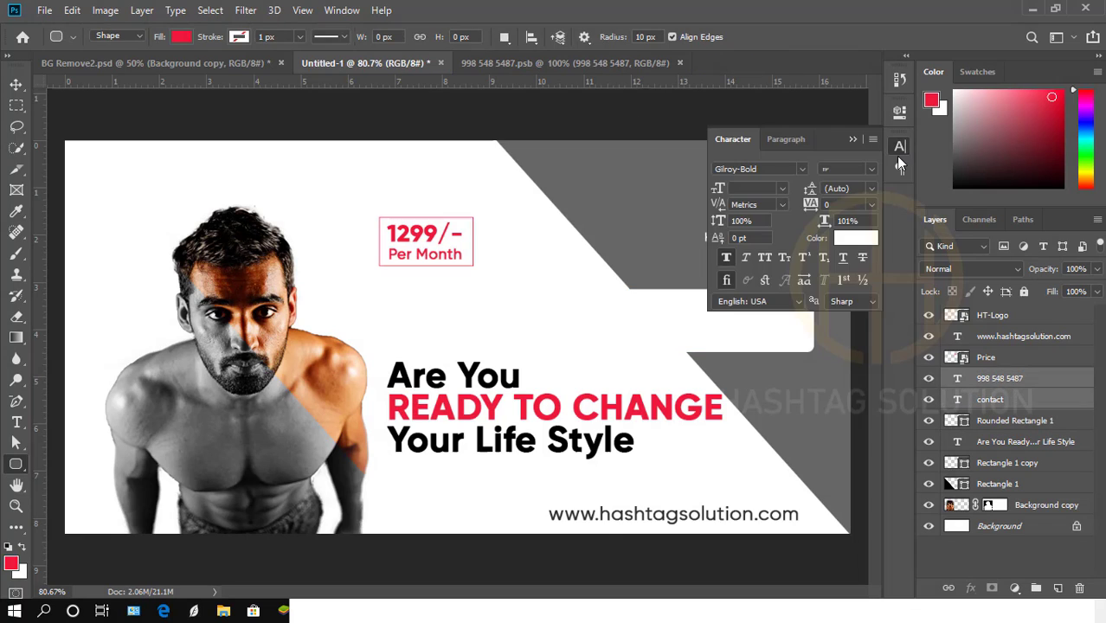
left_click(855, 251)
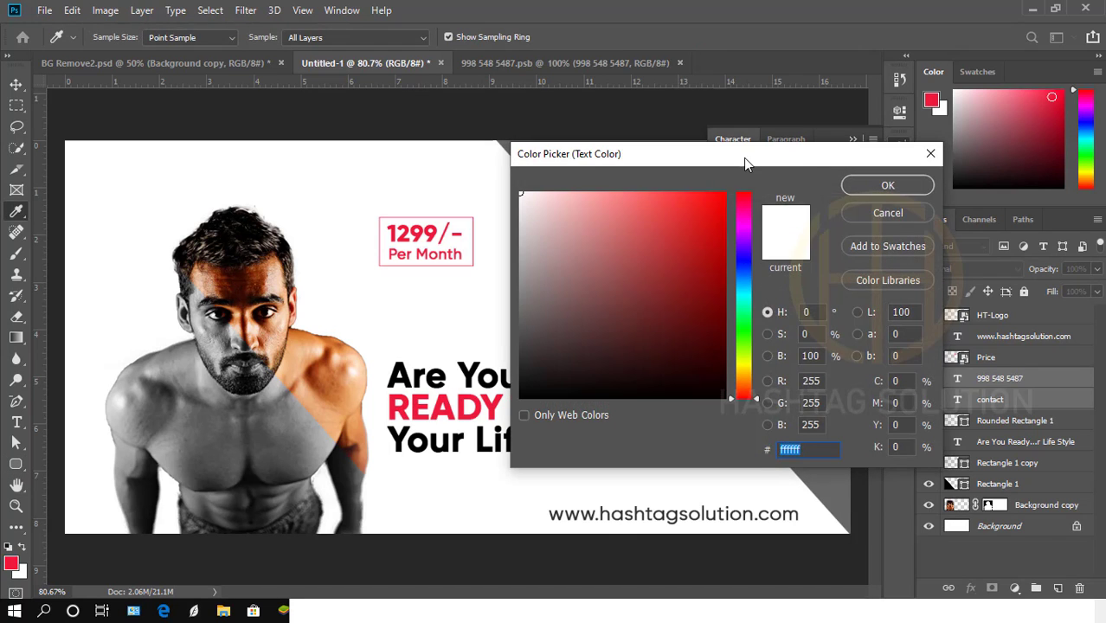
left_click_drag(743, 157, 800, 291)
type("666666")
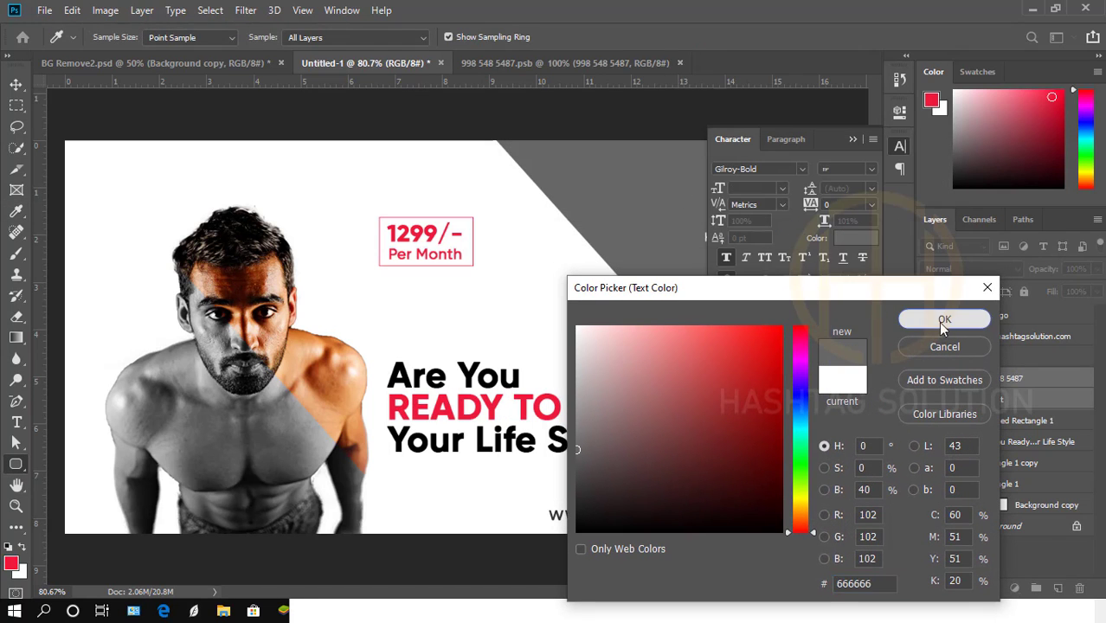
left_click(943, 321)
left_click(851, 139)
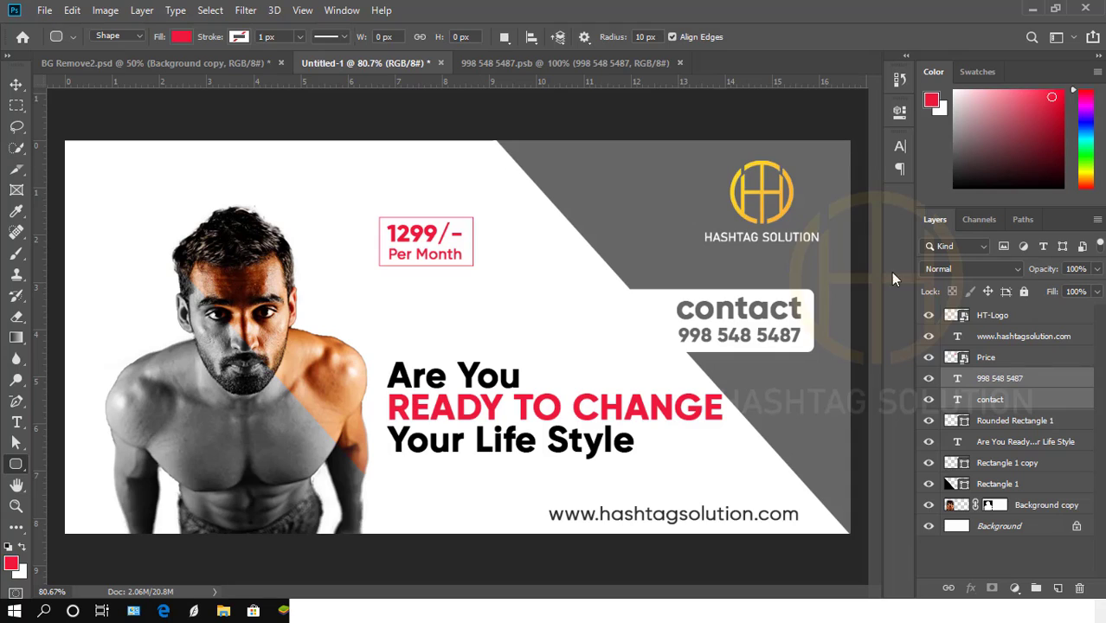
Step: Try to convert the "contact" and phone number text layers to shapes
key("ctrl+minus")
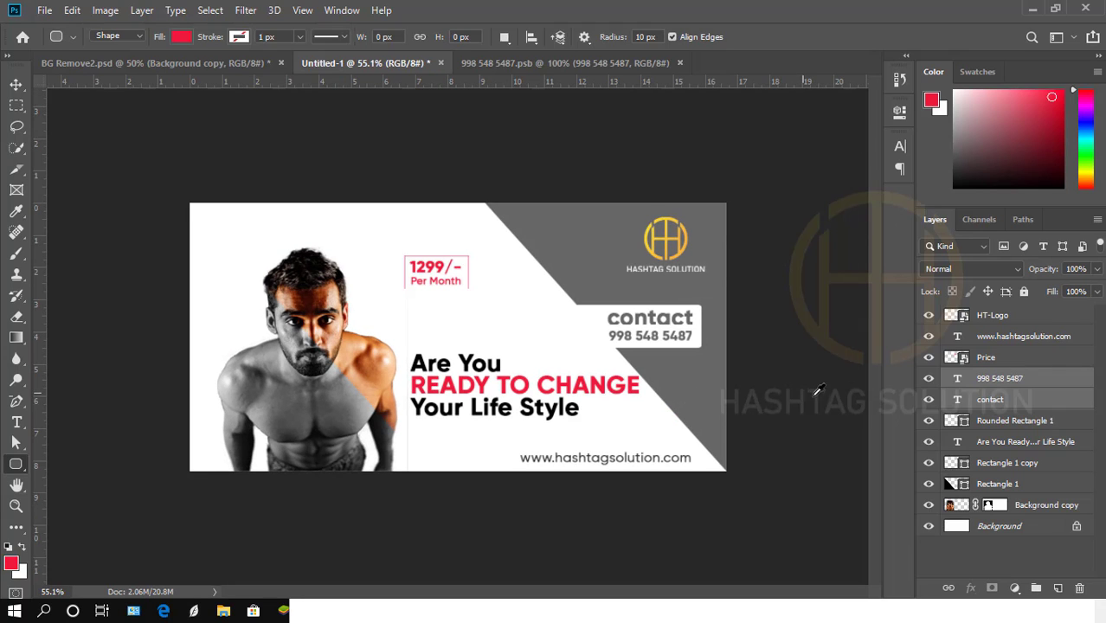
left_click(16, 84)
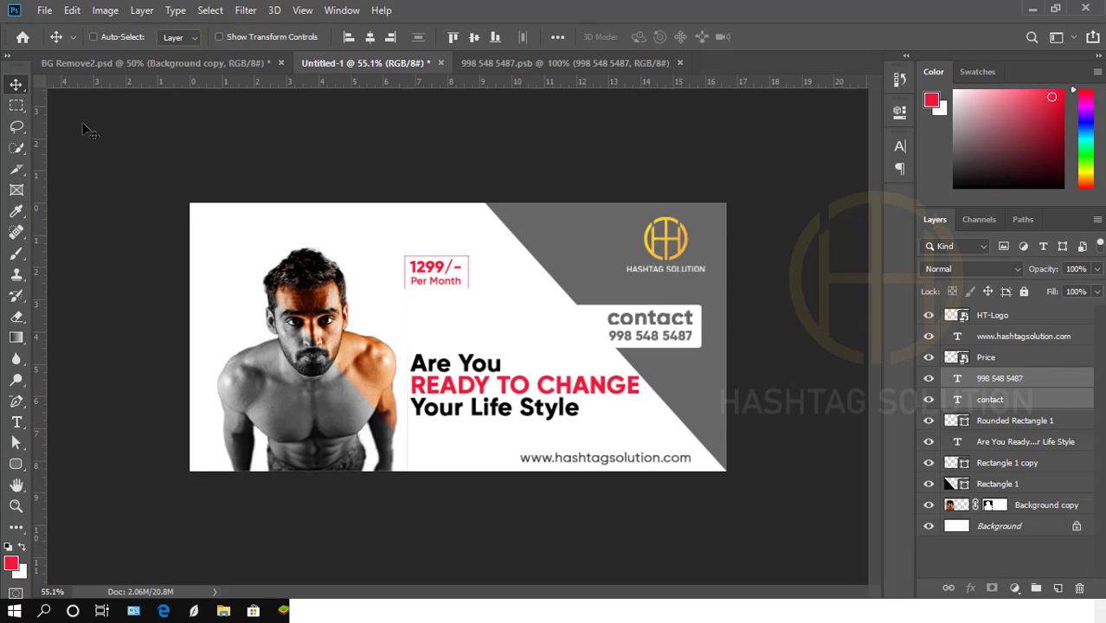
right_click(1008, 386)
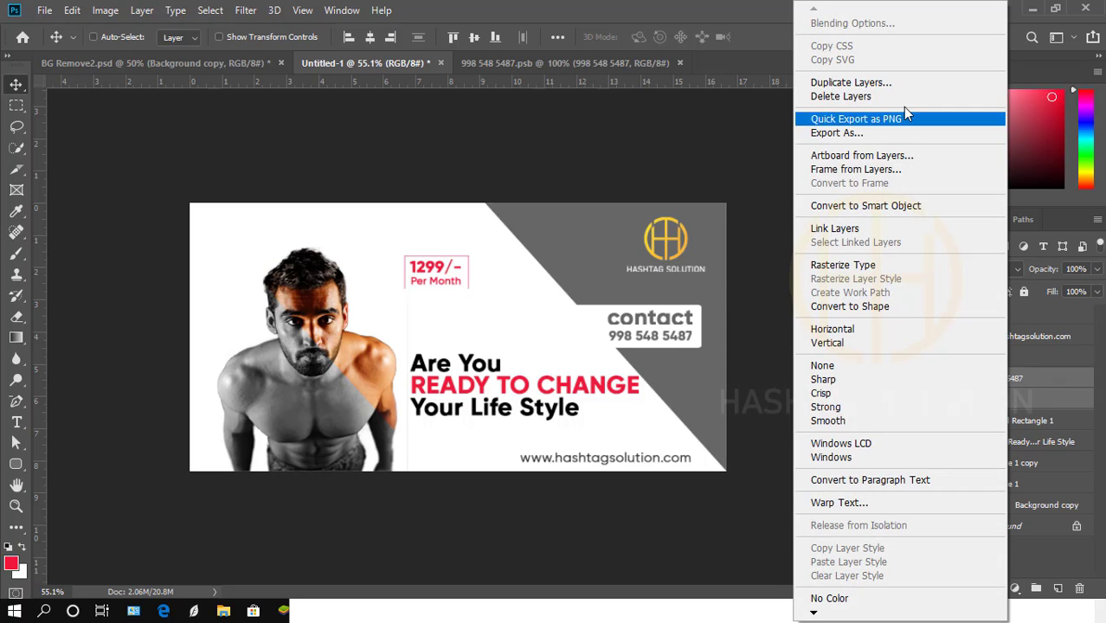
left_click(861, 306)
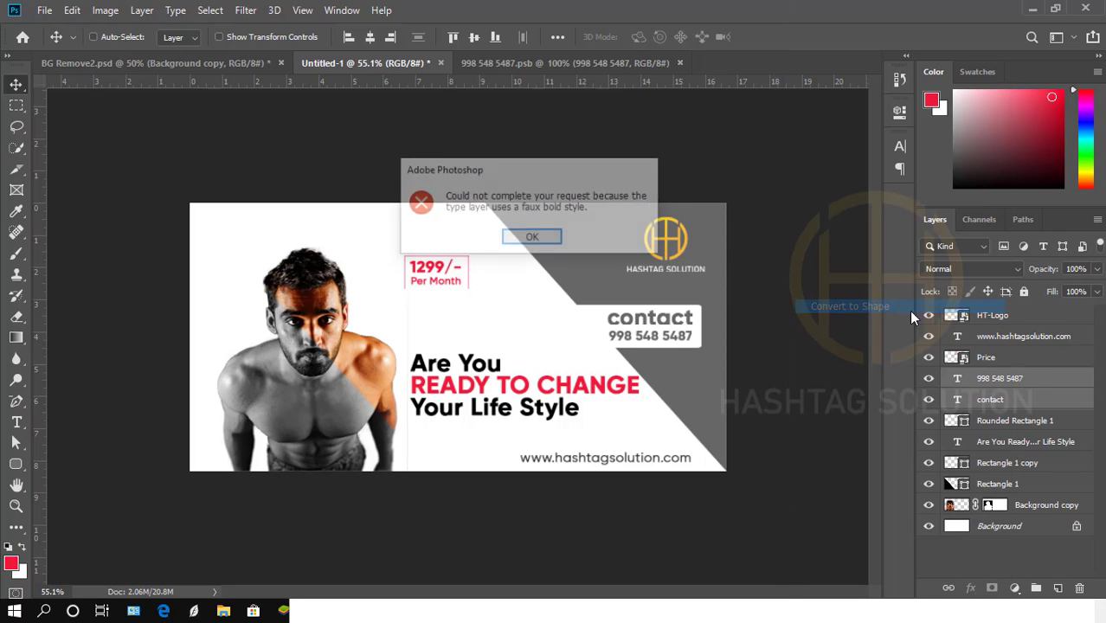
left_click(554, 247)
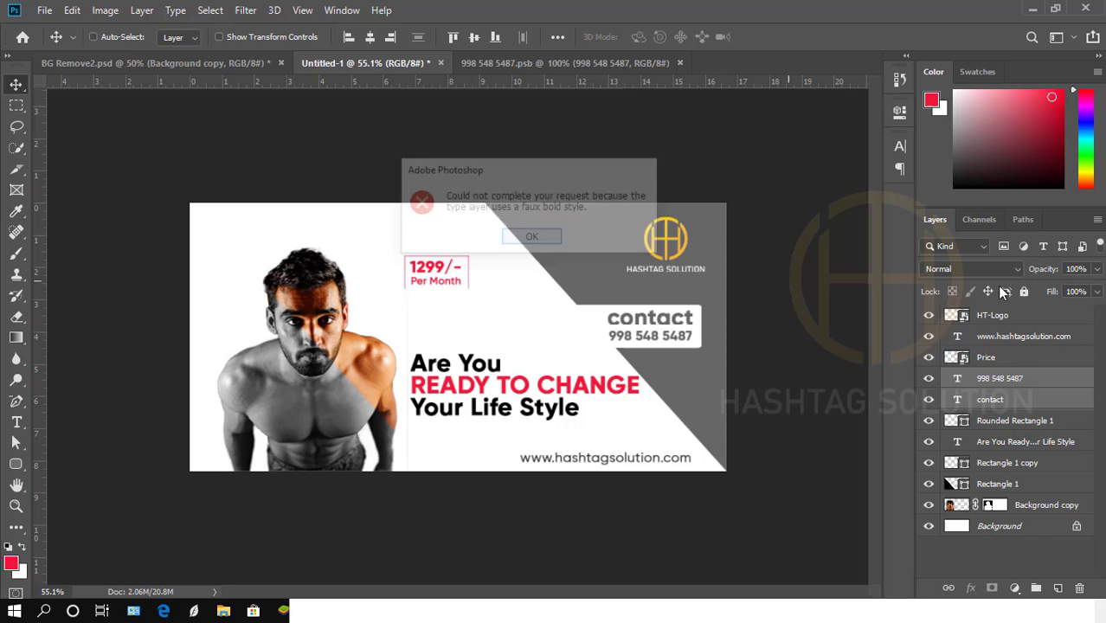
Step: Convert the "contact" and phone number layers into one smart object and rename it "Contact"
right_click(1003, 381)
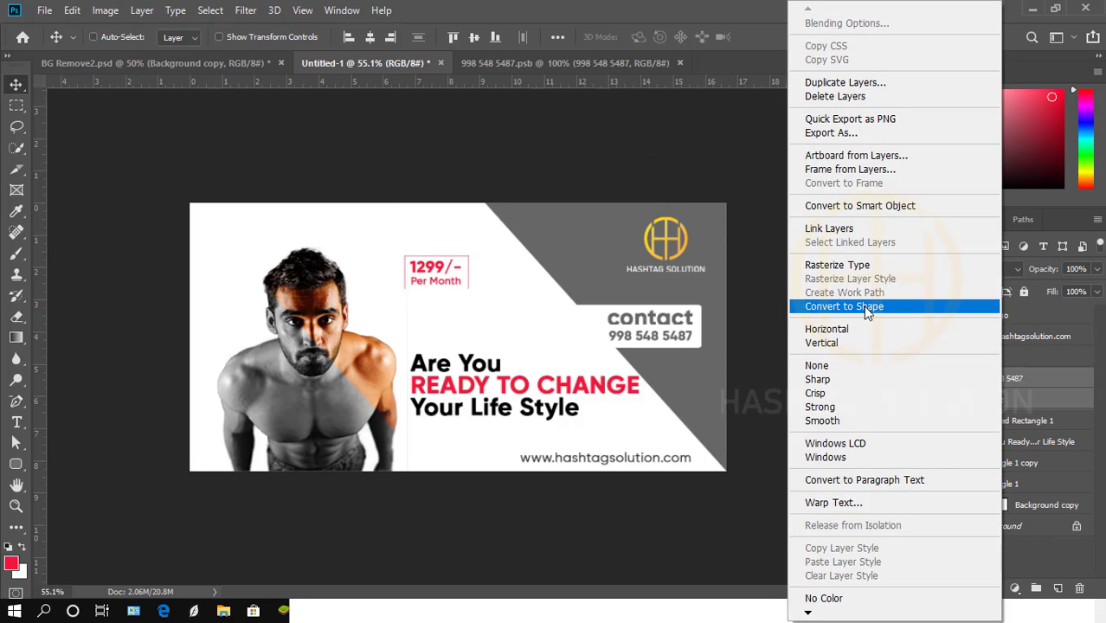
left_click(868, 205)
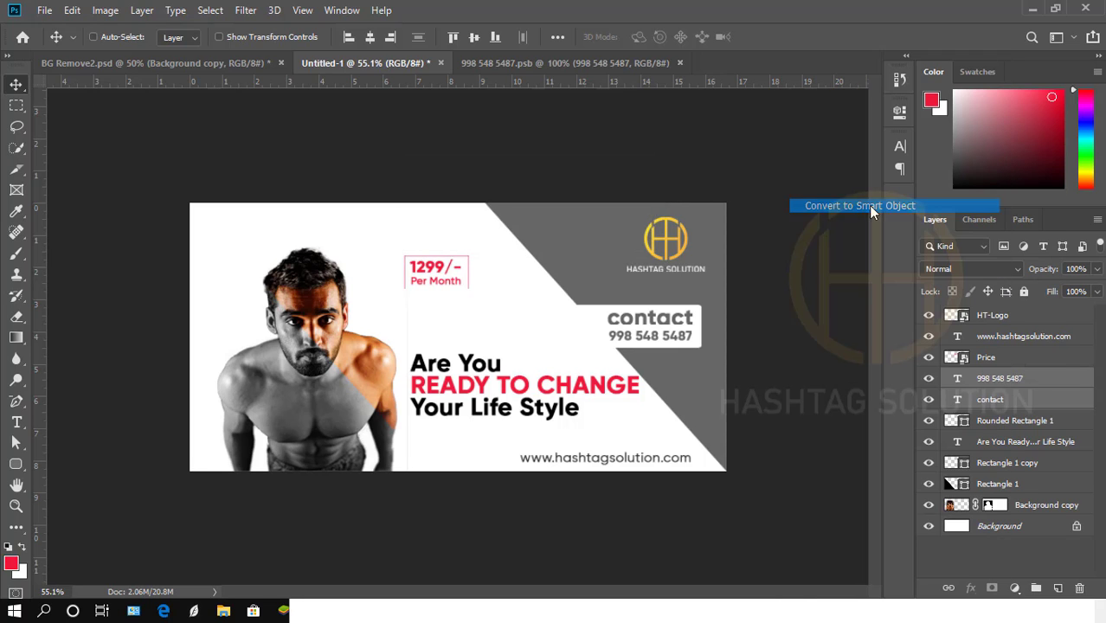
double_click(1001, 381)
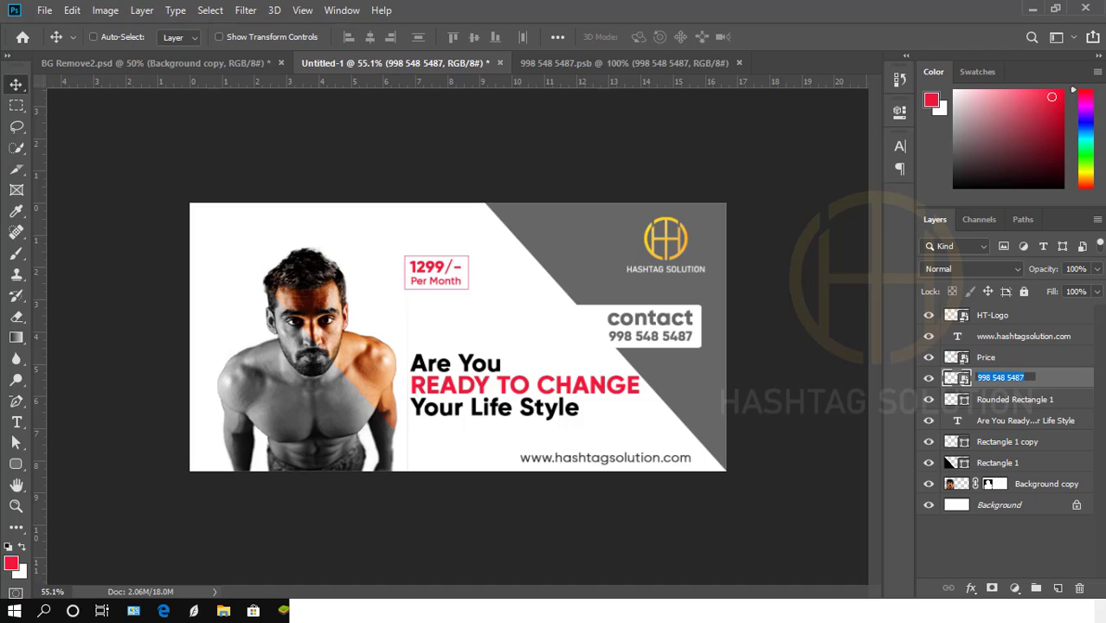
type("Contact")
key("Return")
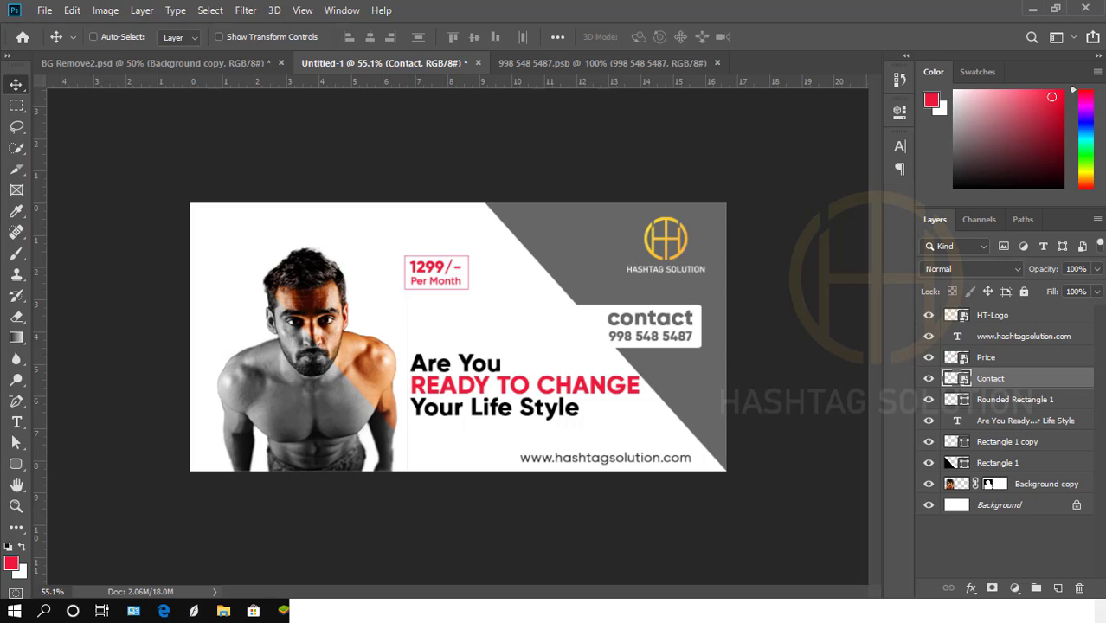
scroll(630, 306, "down", 6)
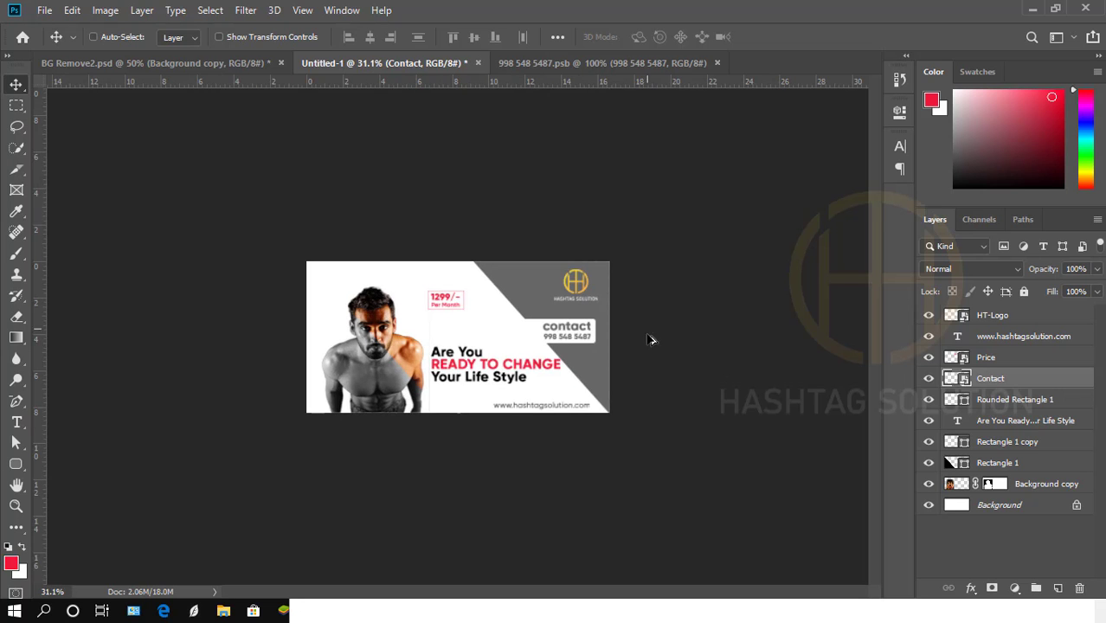
scroll(452, 368, "up", 5)
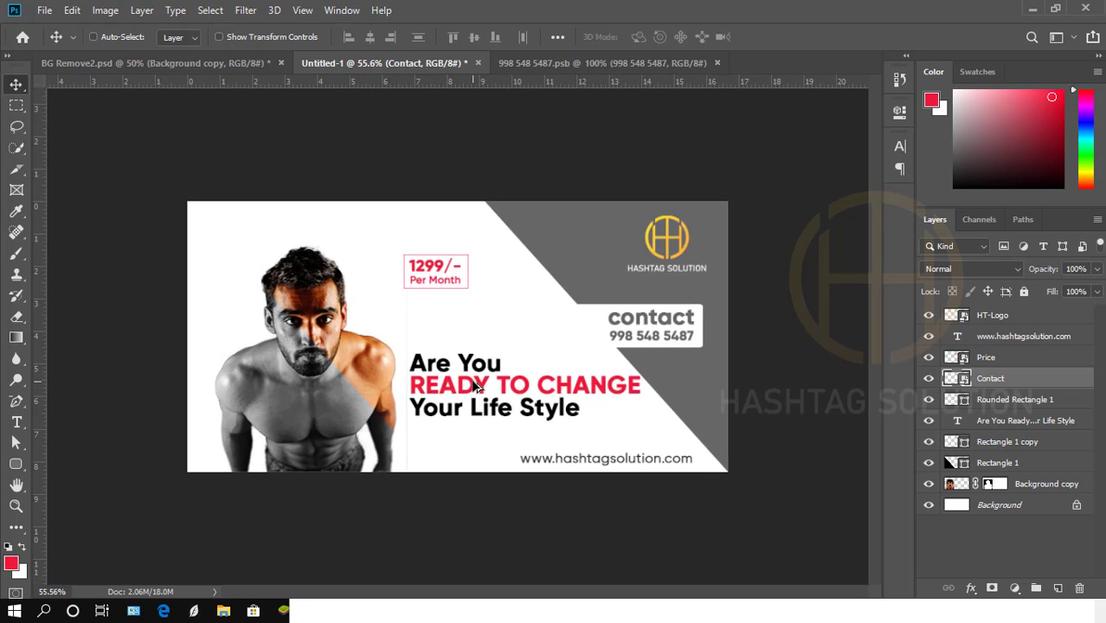
scroll(472, 381, "down", 2)
scroll(487, 389, "up", 2)
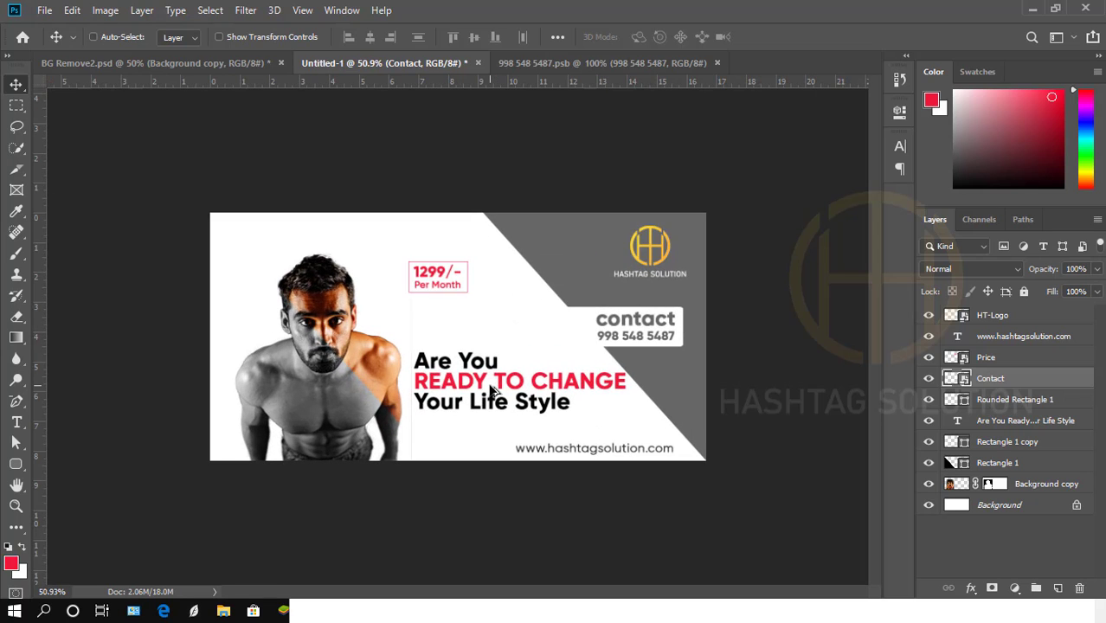